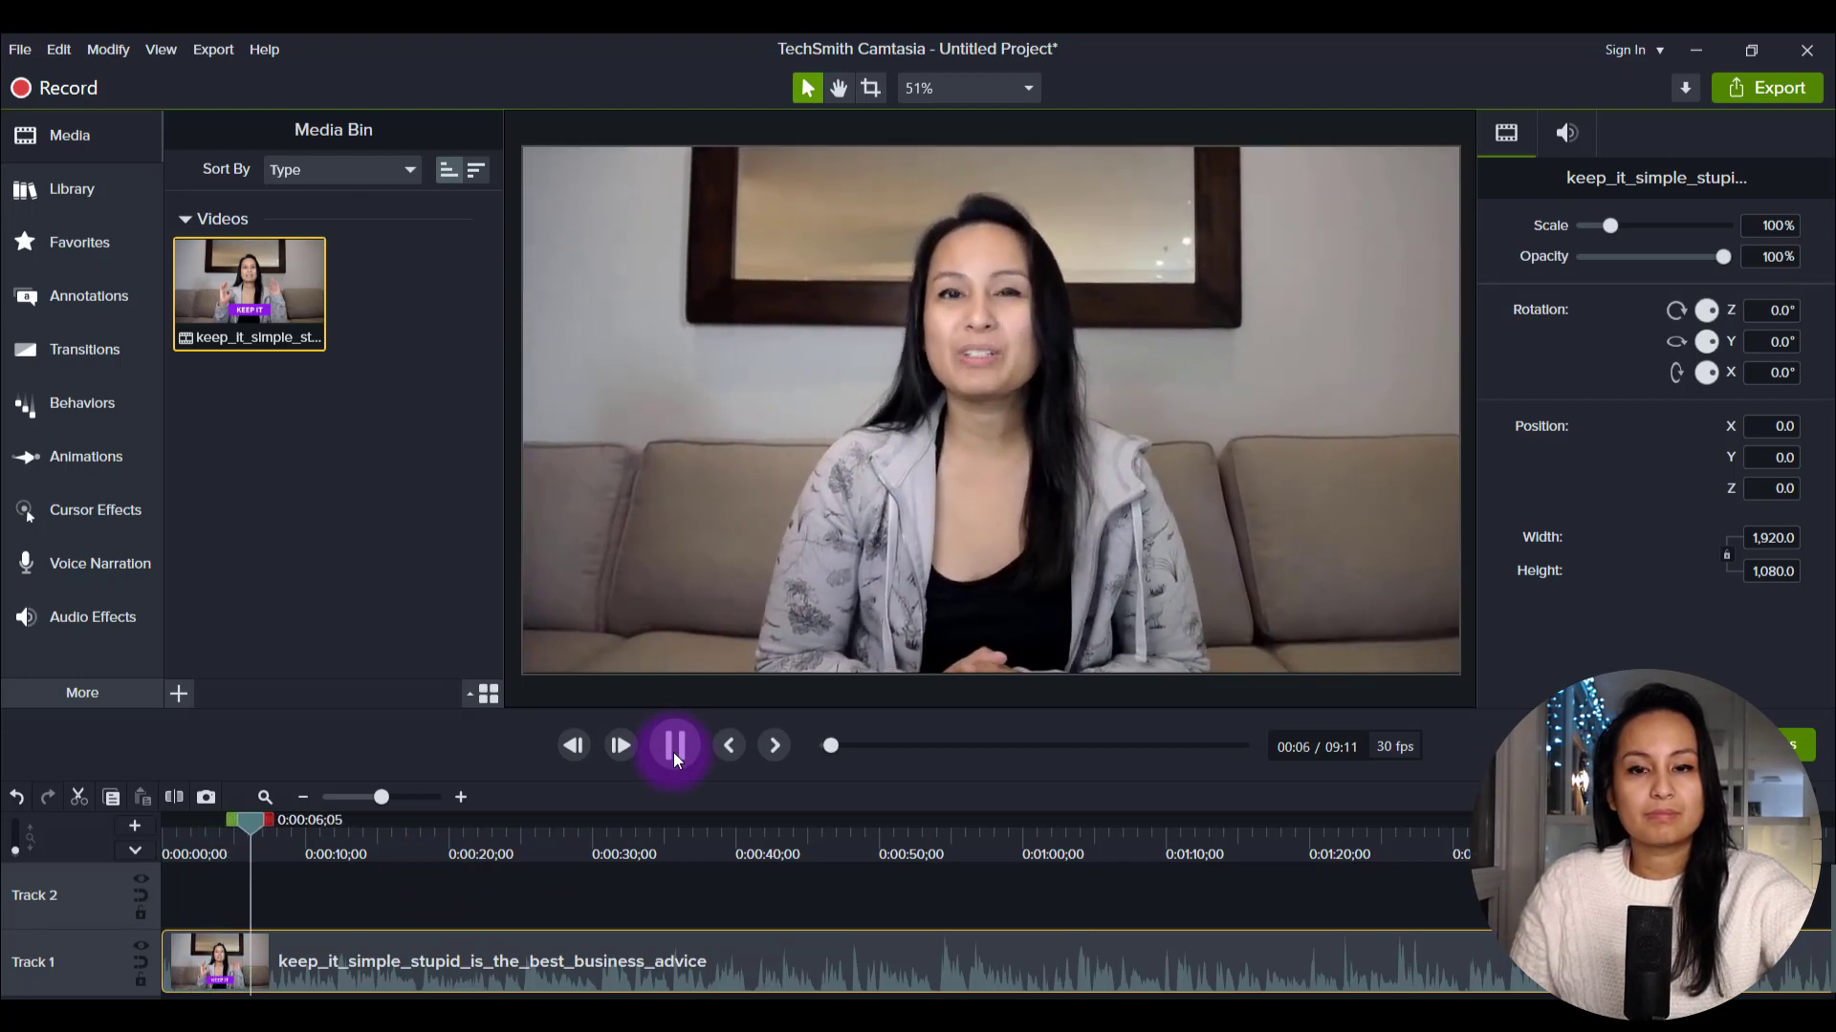
- Pause playback of the talking-head clip at 0:00:06;24
left_click(673, 755)
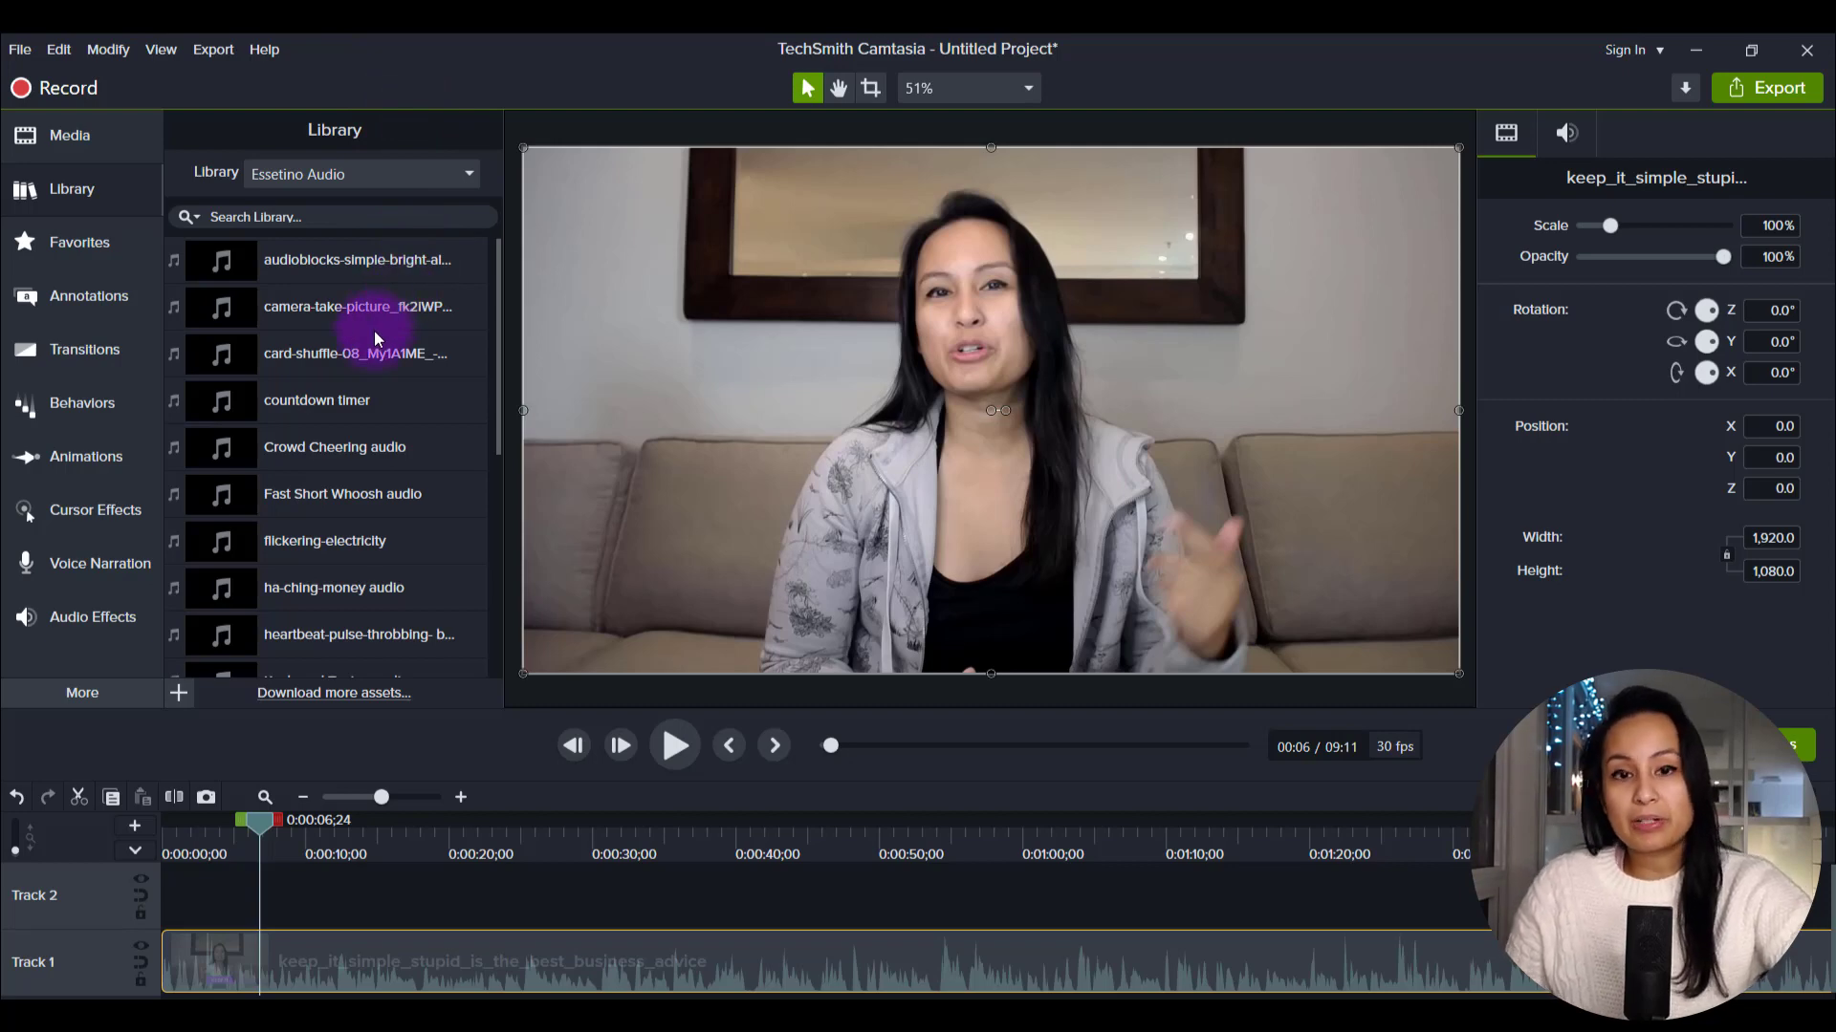
scroll(375, 331, "down", 5)
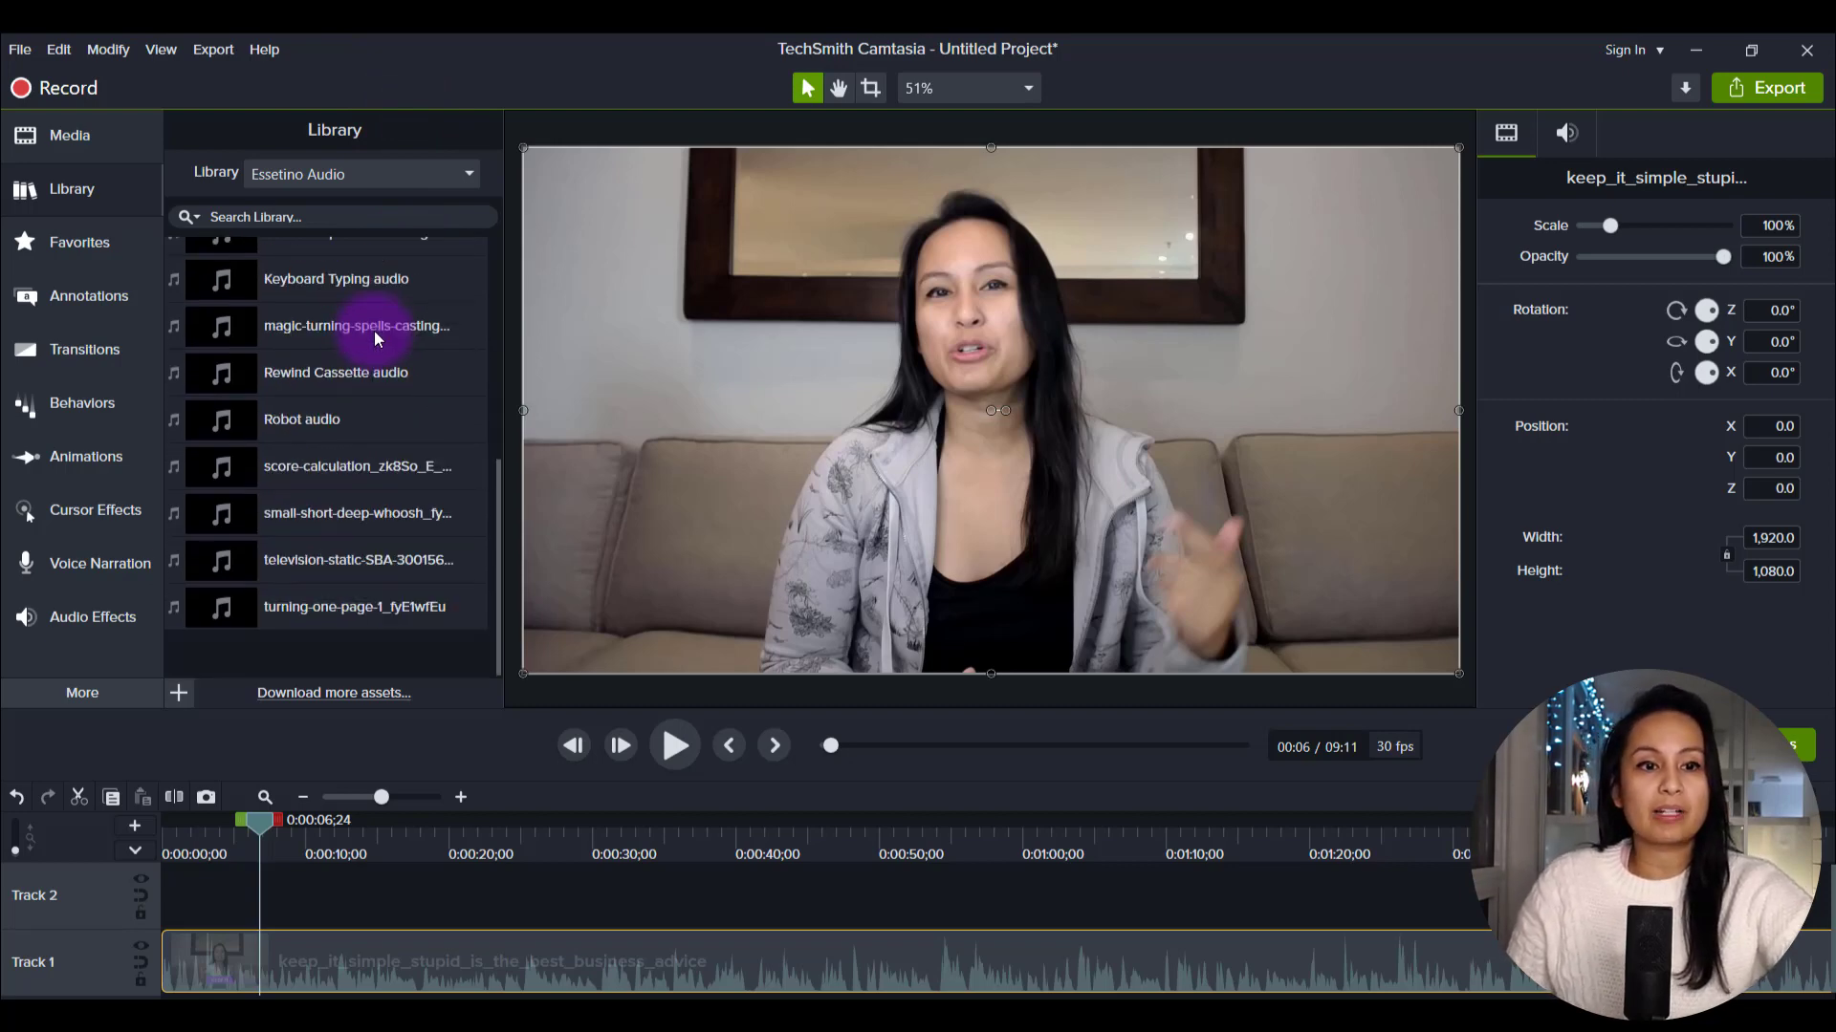
scroll(381, 347, "up", 5)
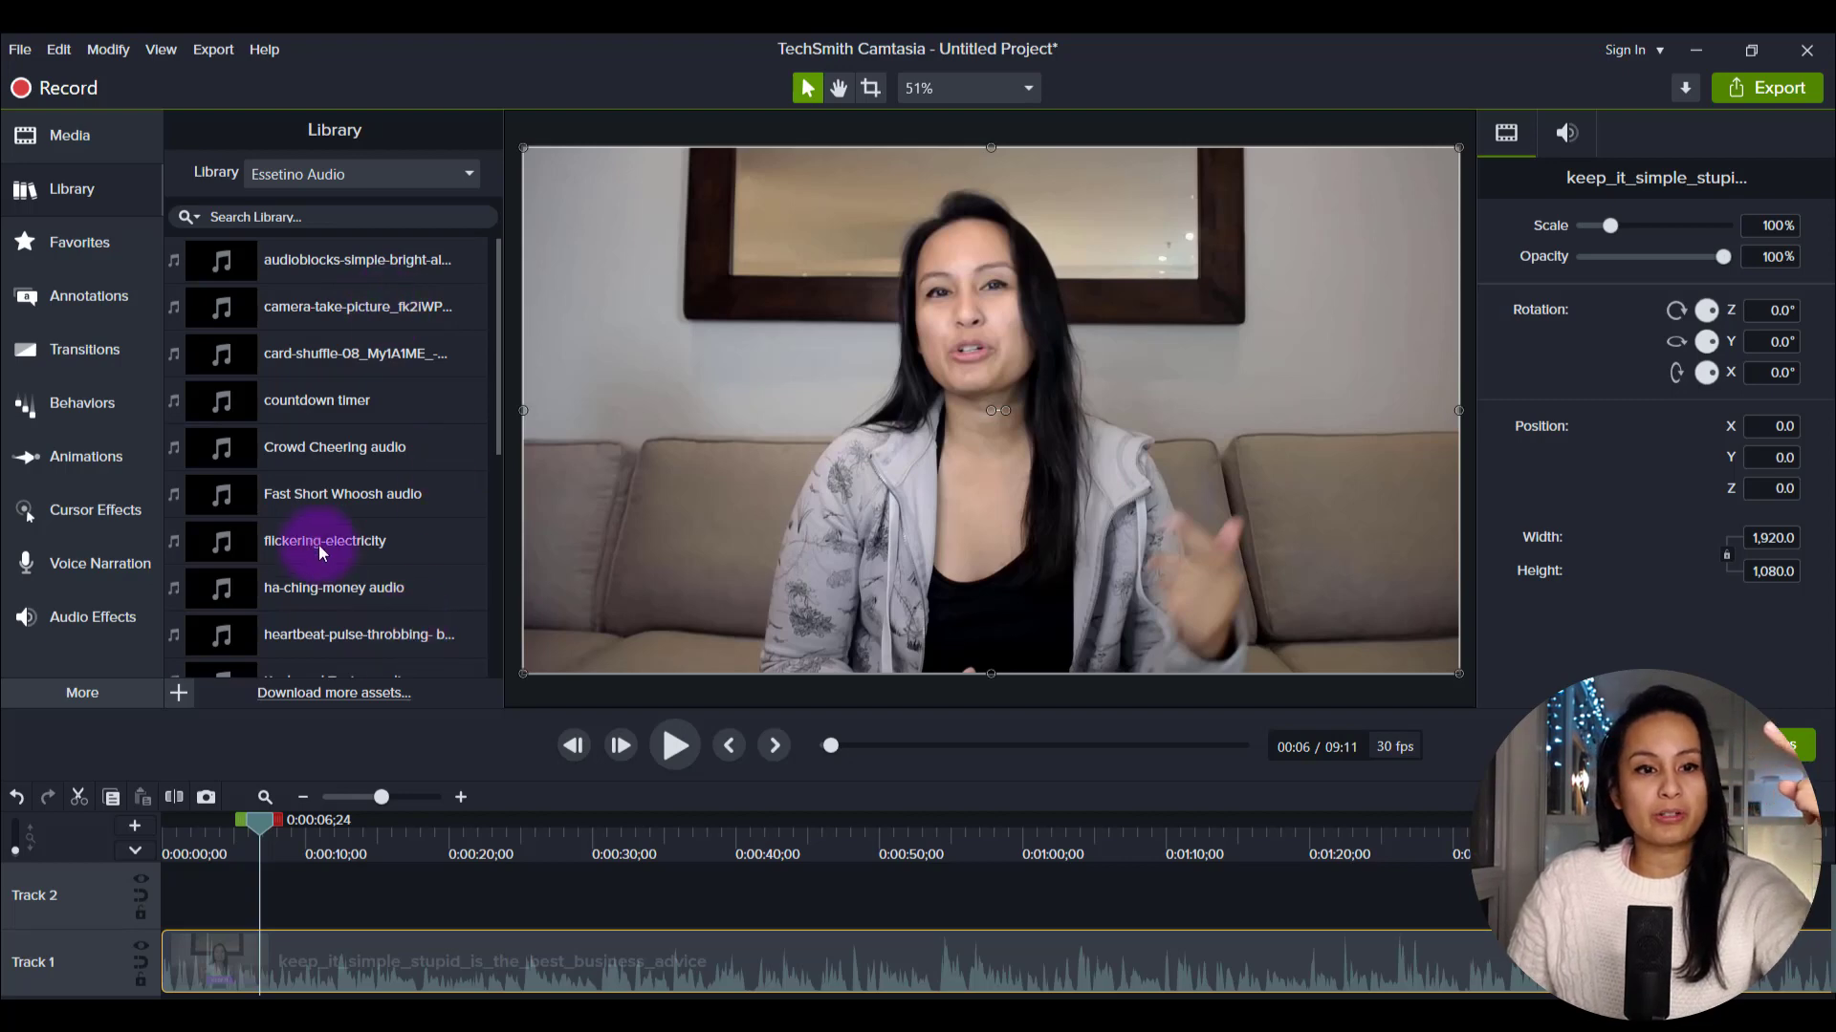
left_click(321, 495)
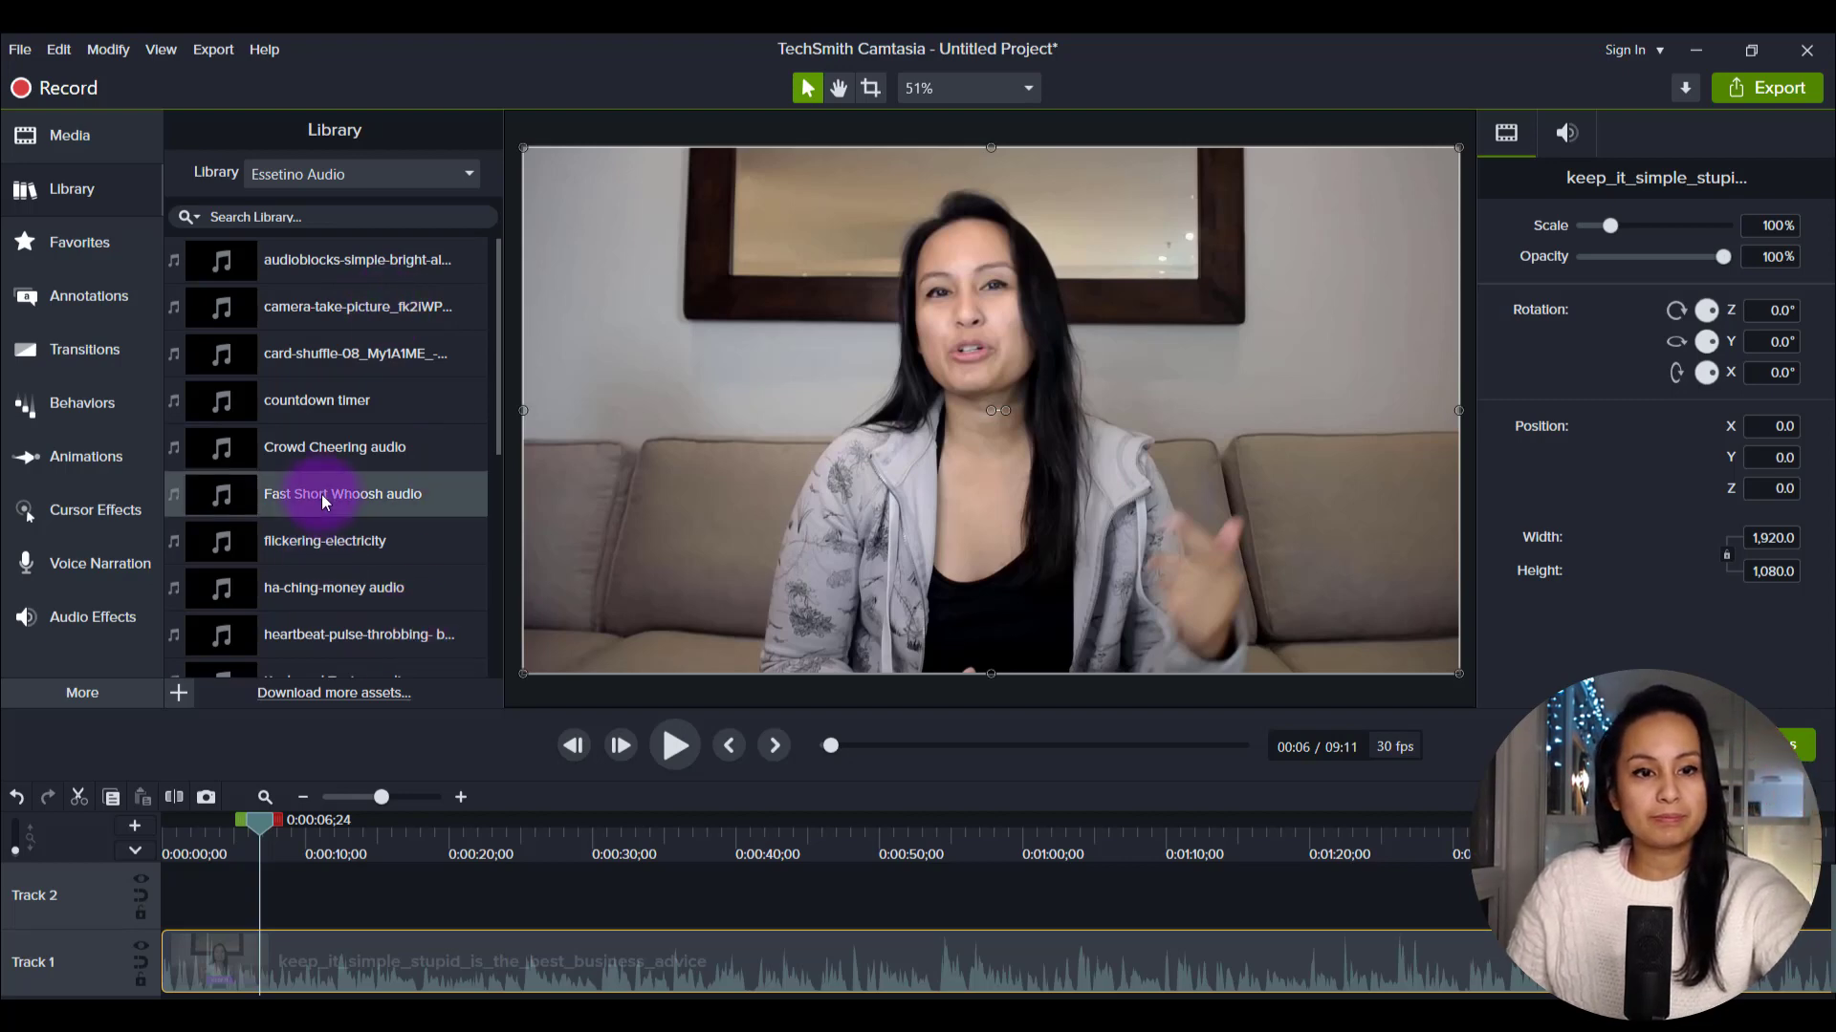
double_click(321, 496)
scroll(321, 495, "down", 5)
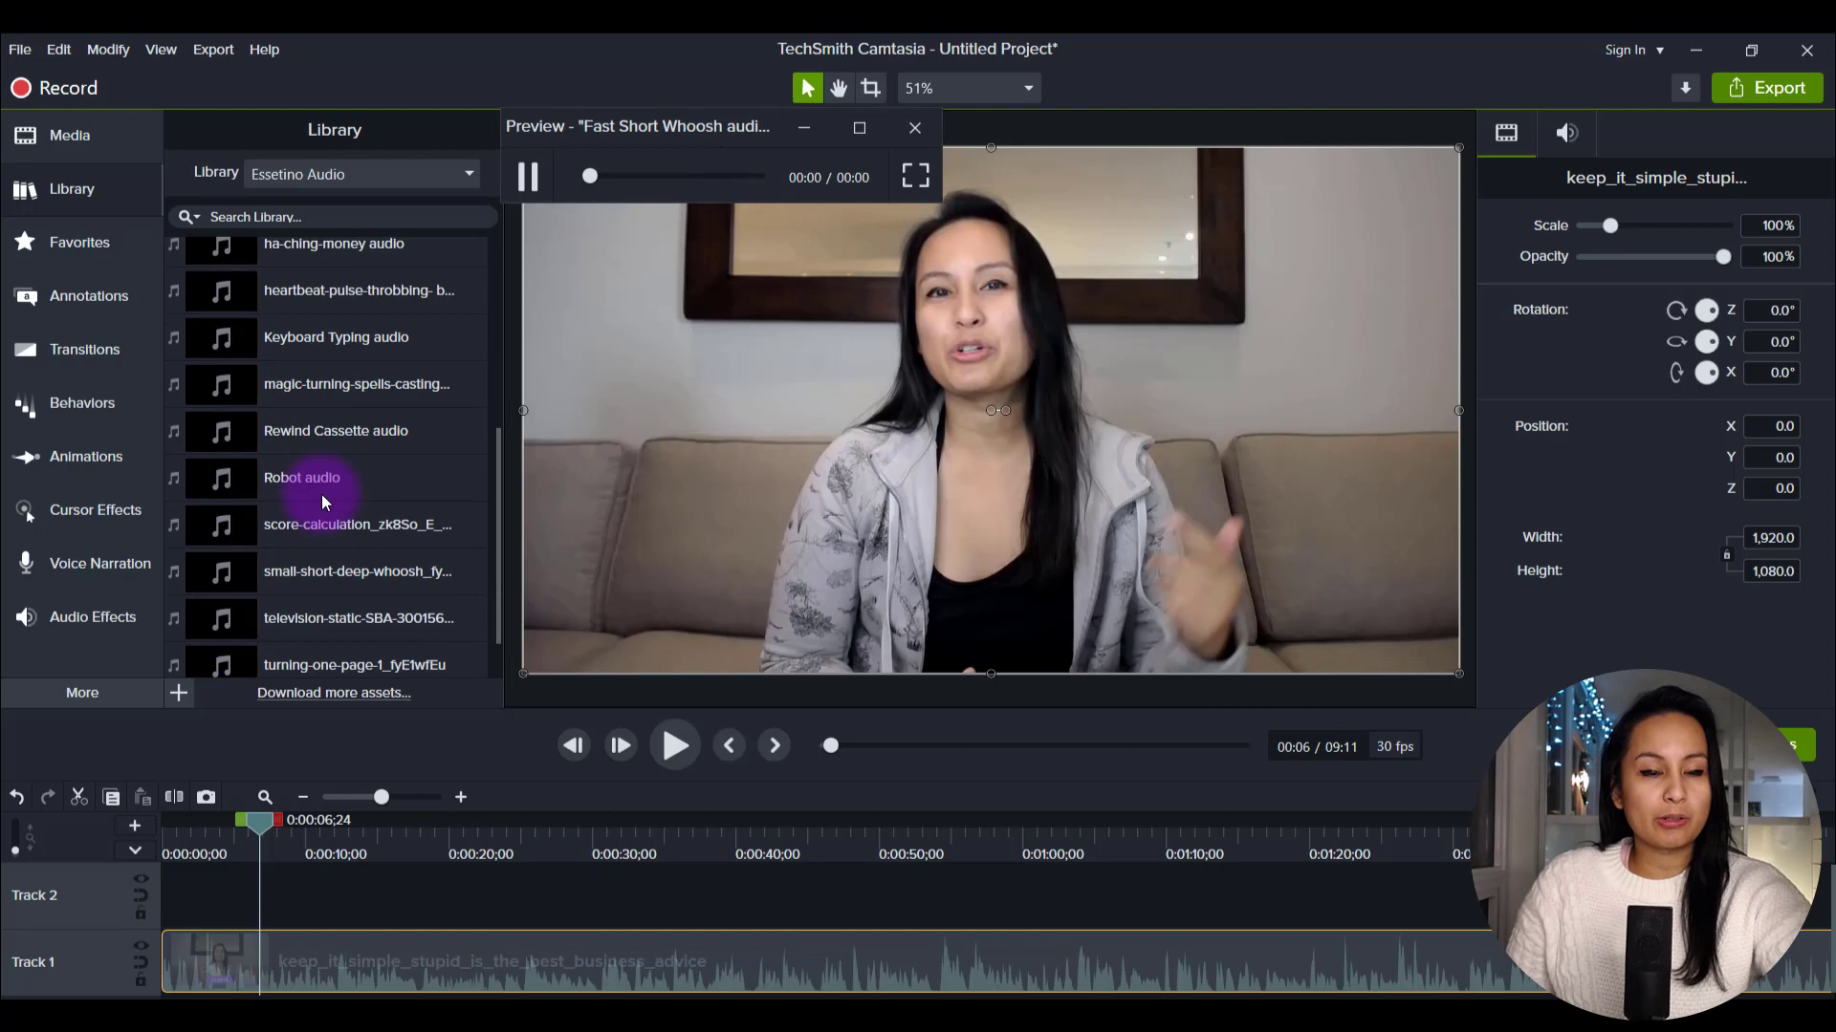
scroll(321, 495, "down", 2)
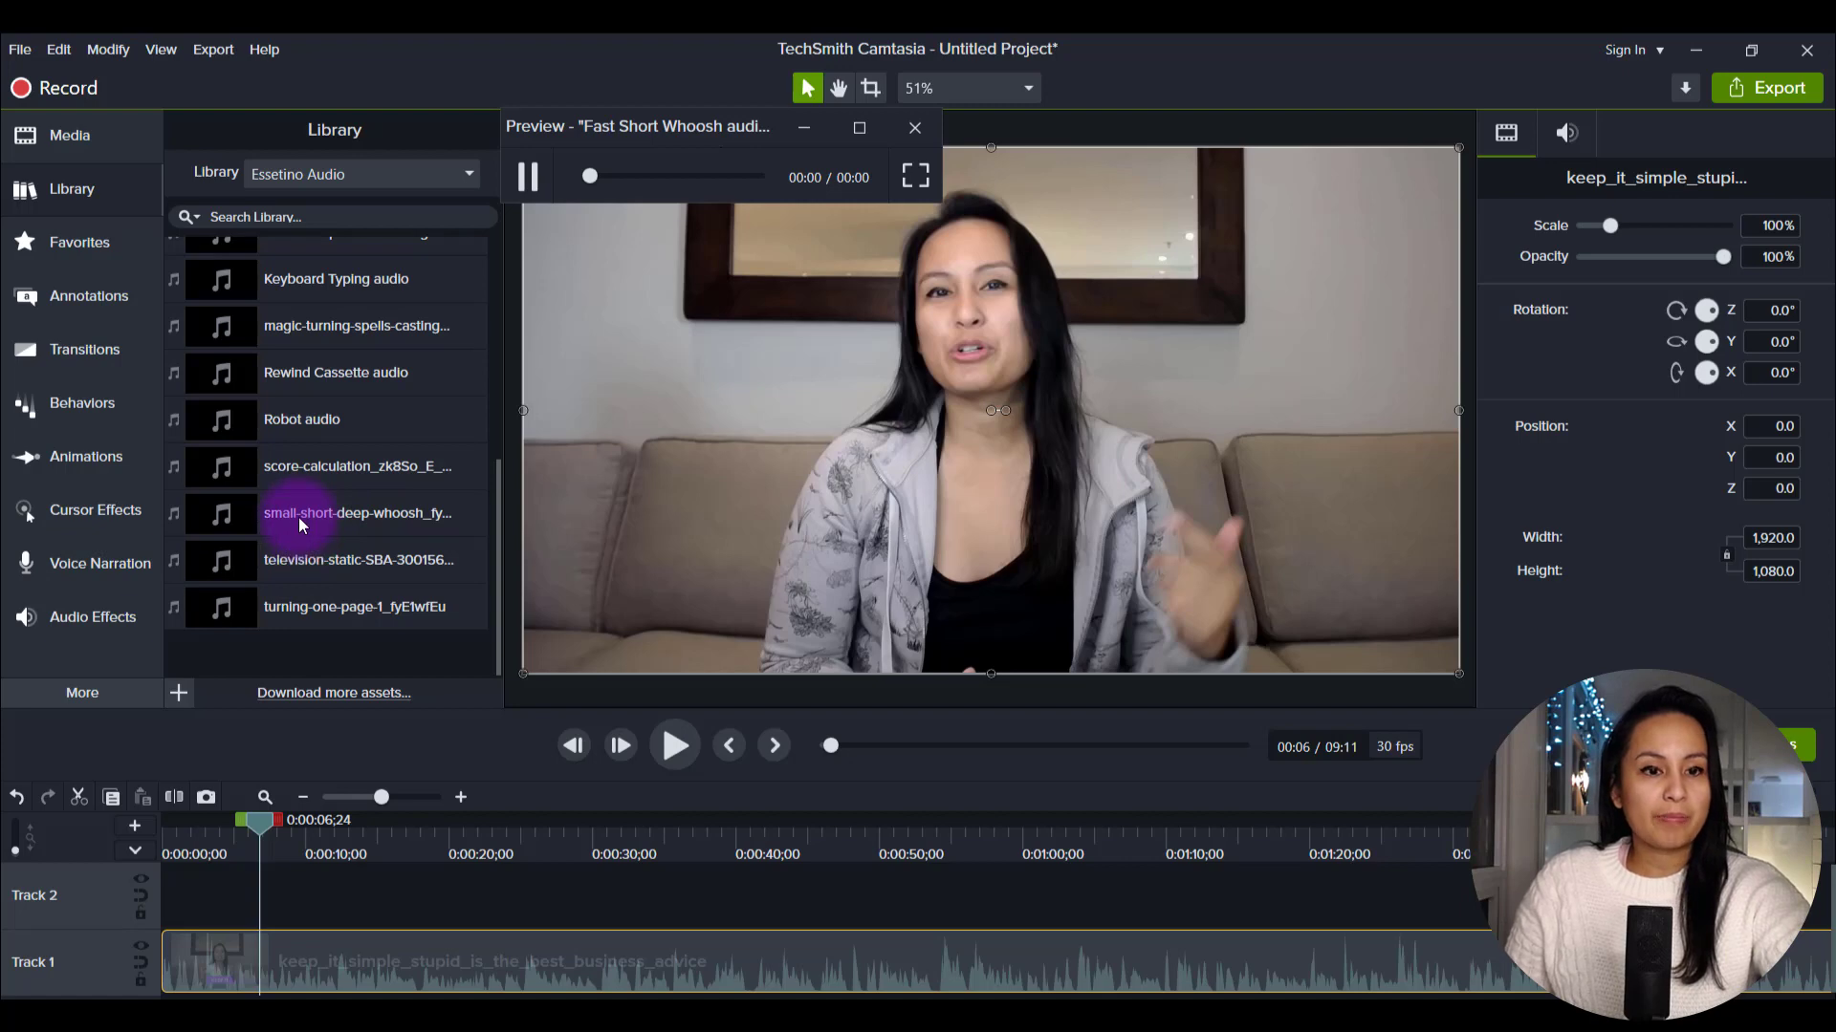
left_click(298, 517)
double_click(298, 516)
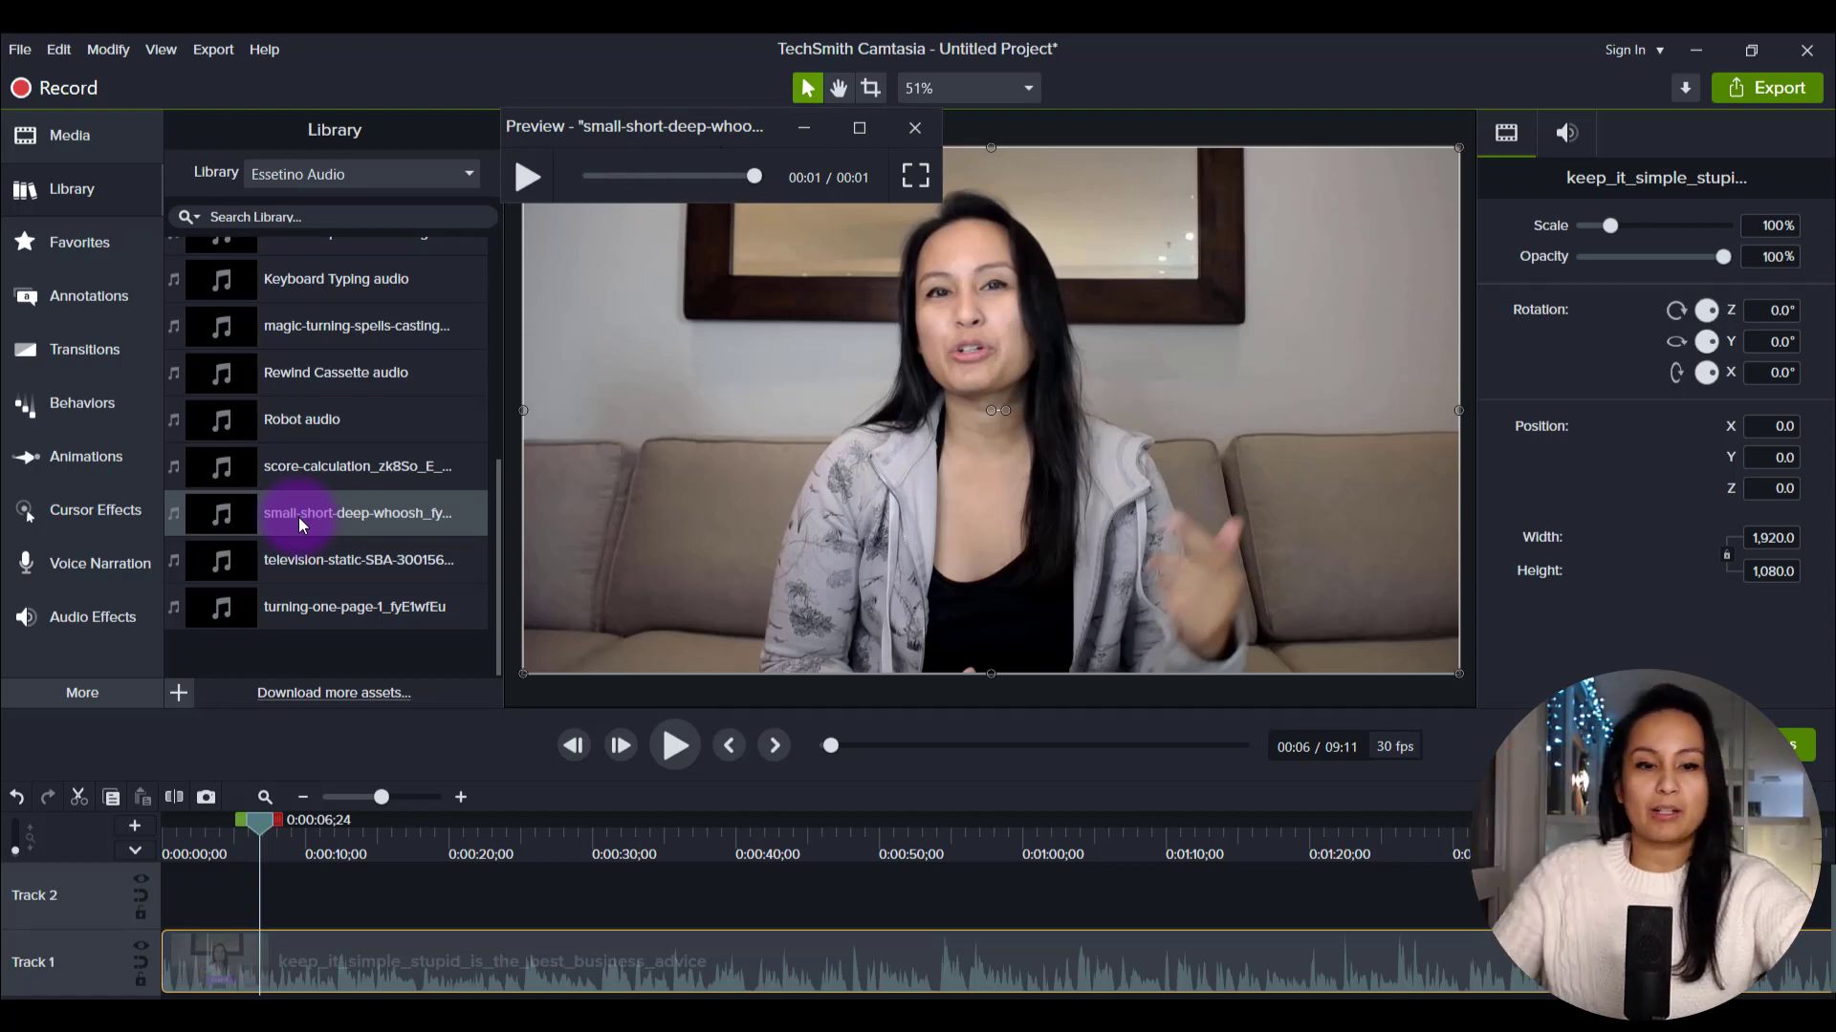
key("Escape")
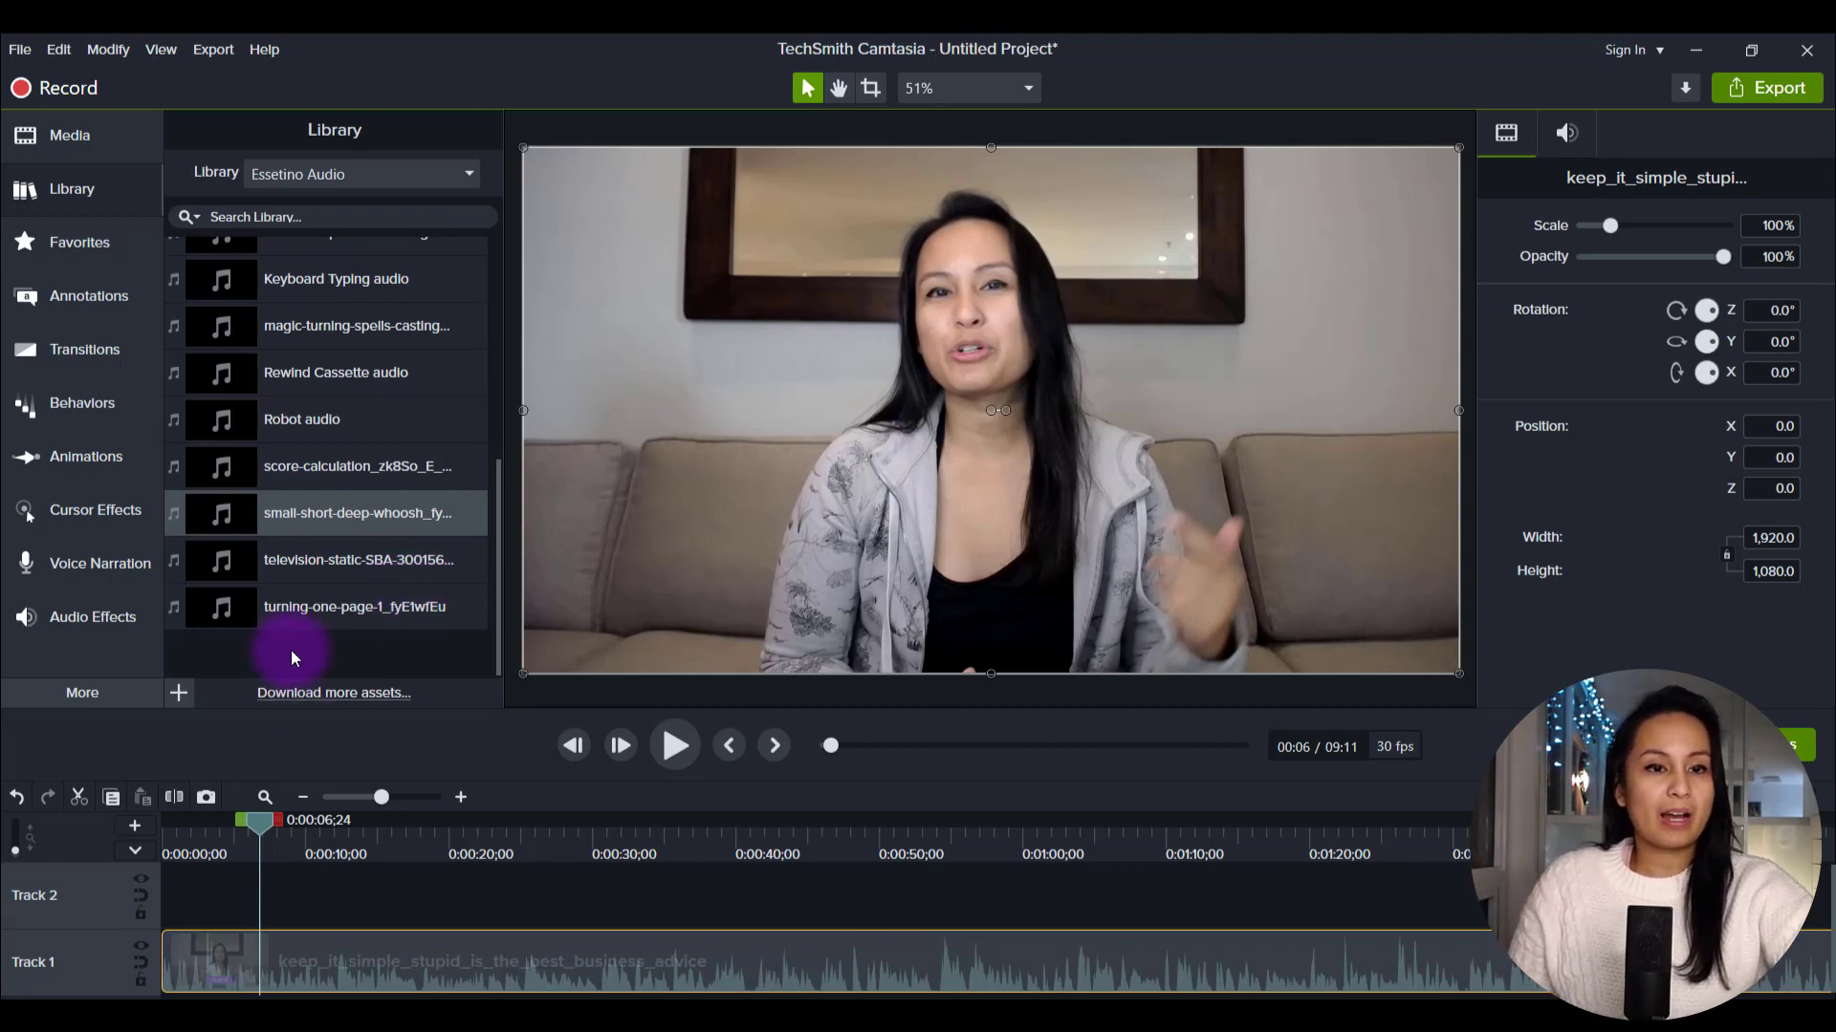
scroll(307, 589, "up", 3)
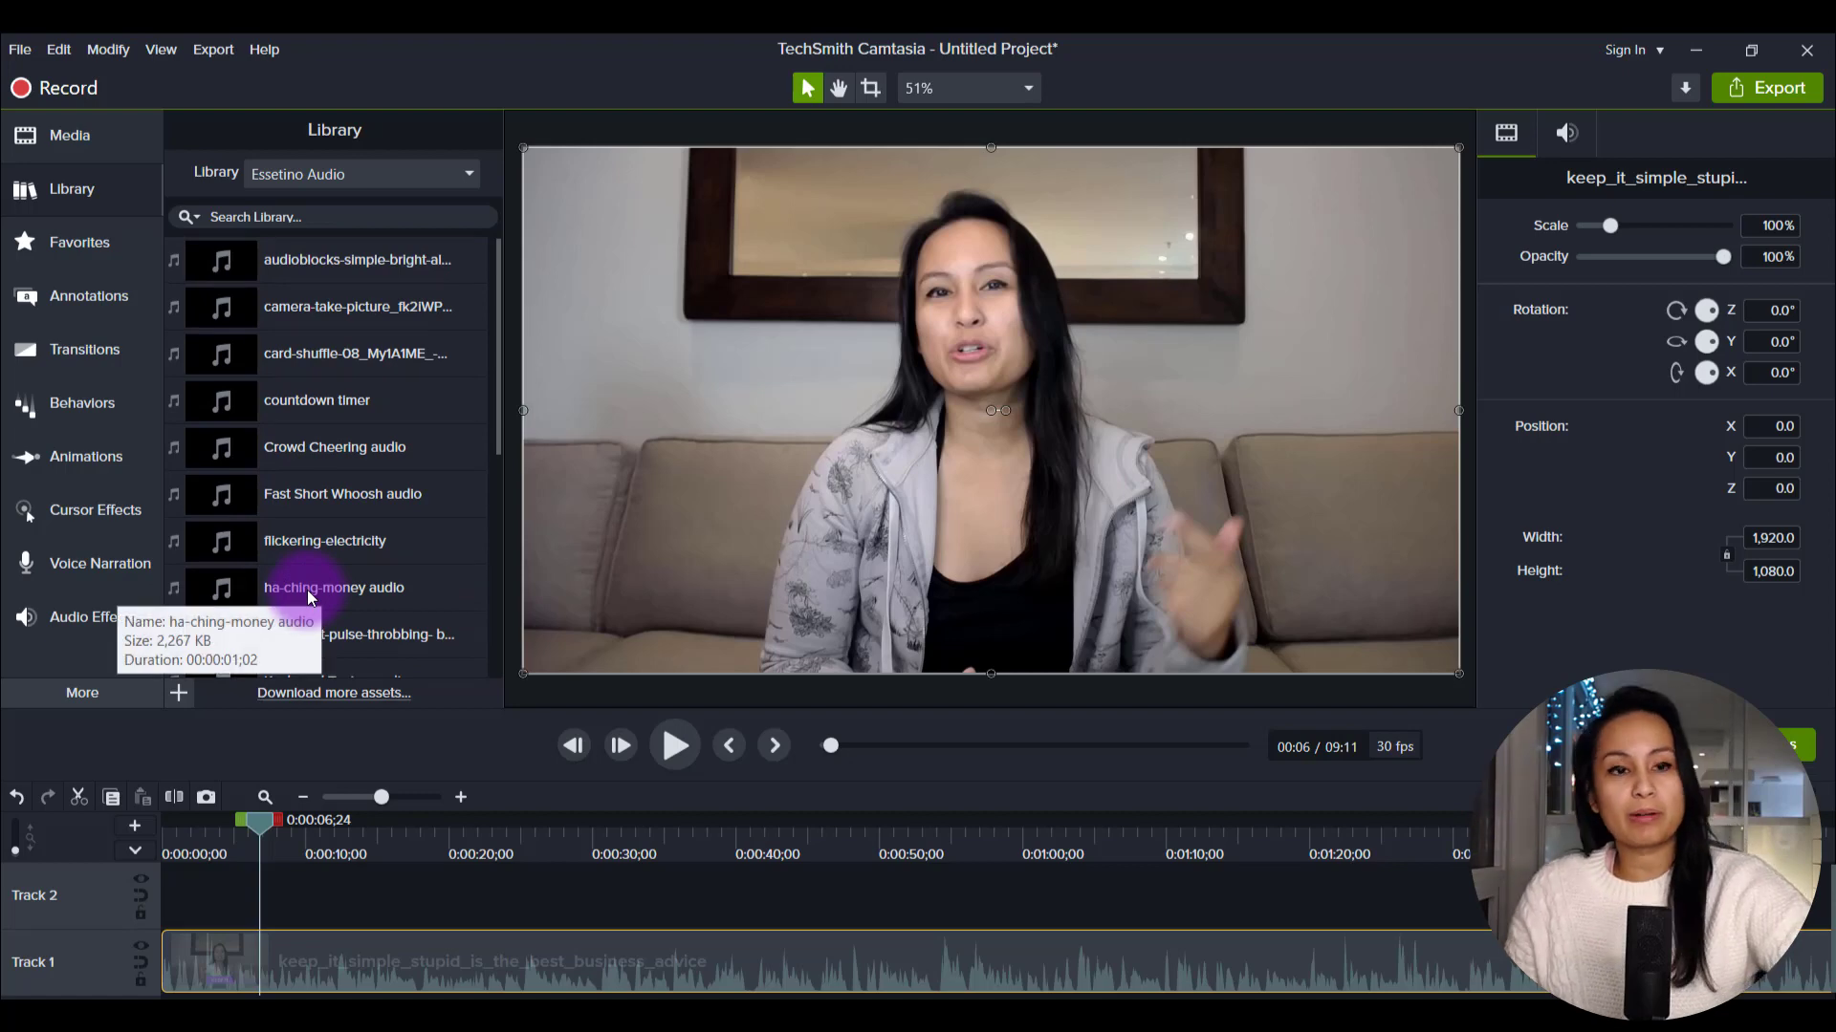
double_click(332, 267)
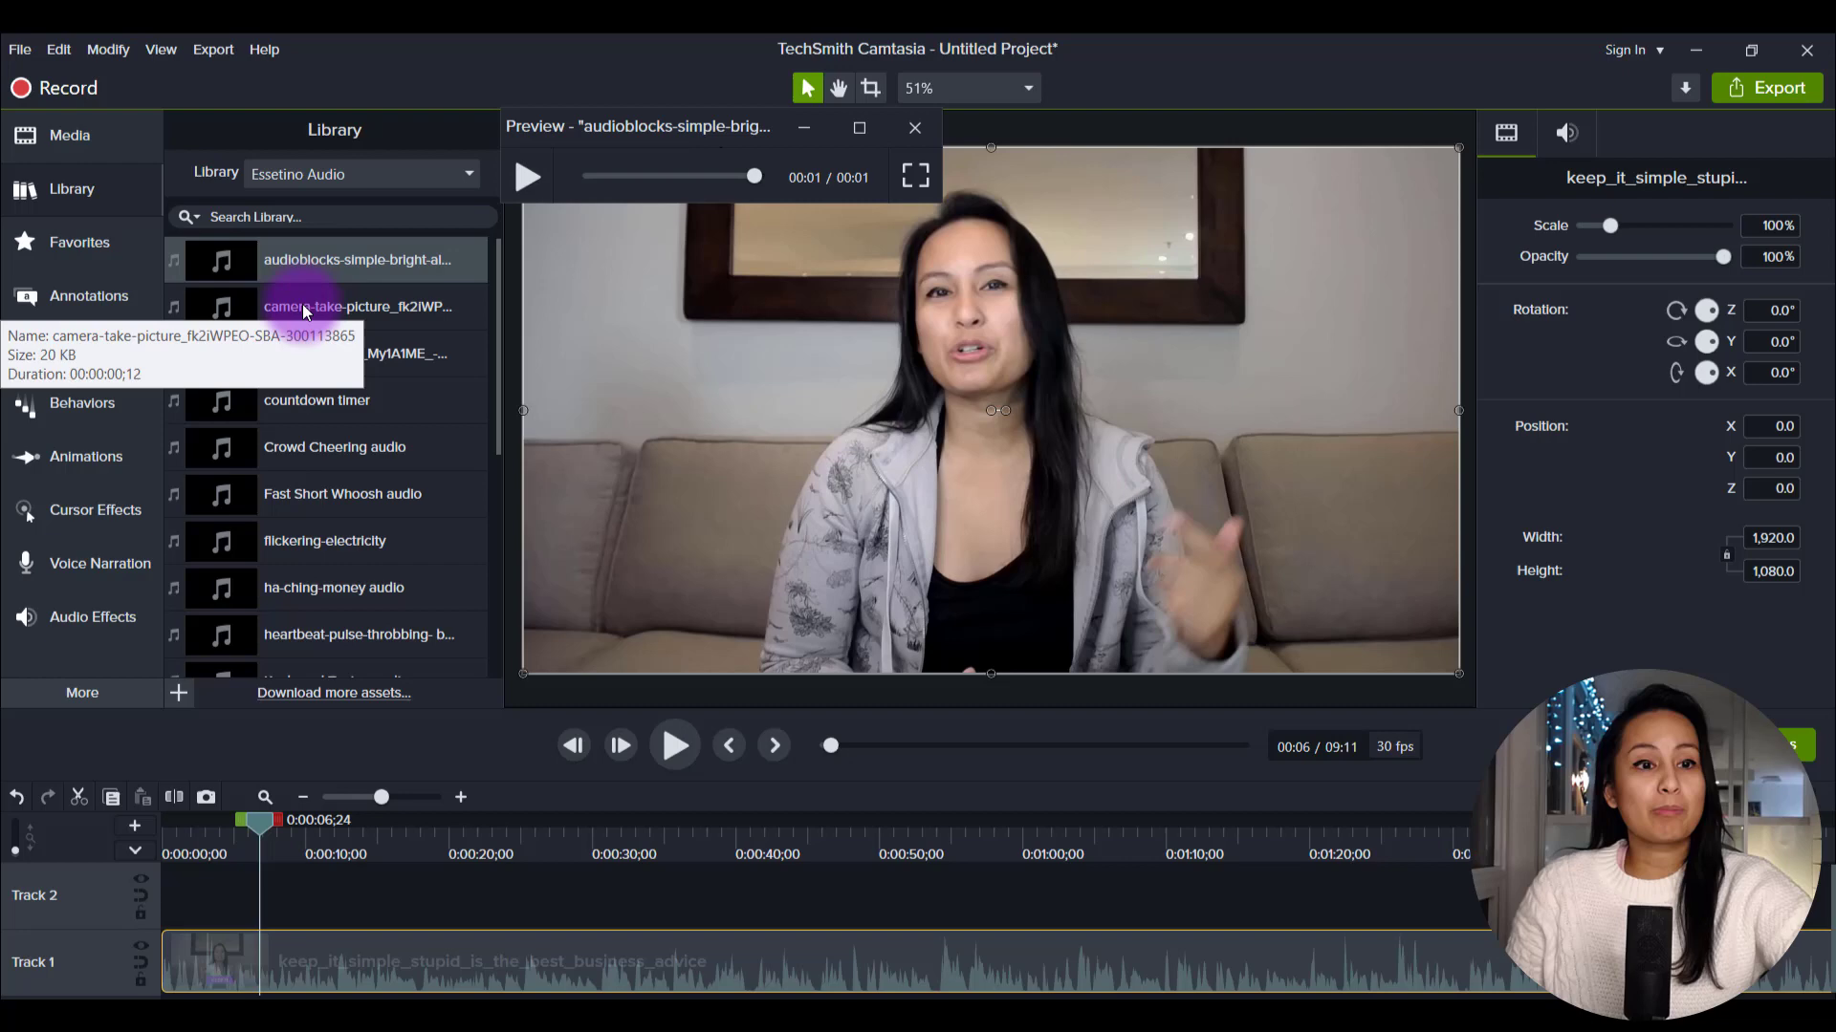
left_click(349, 306)
double_click(347, 302)
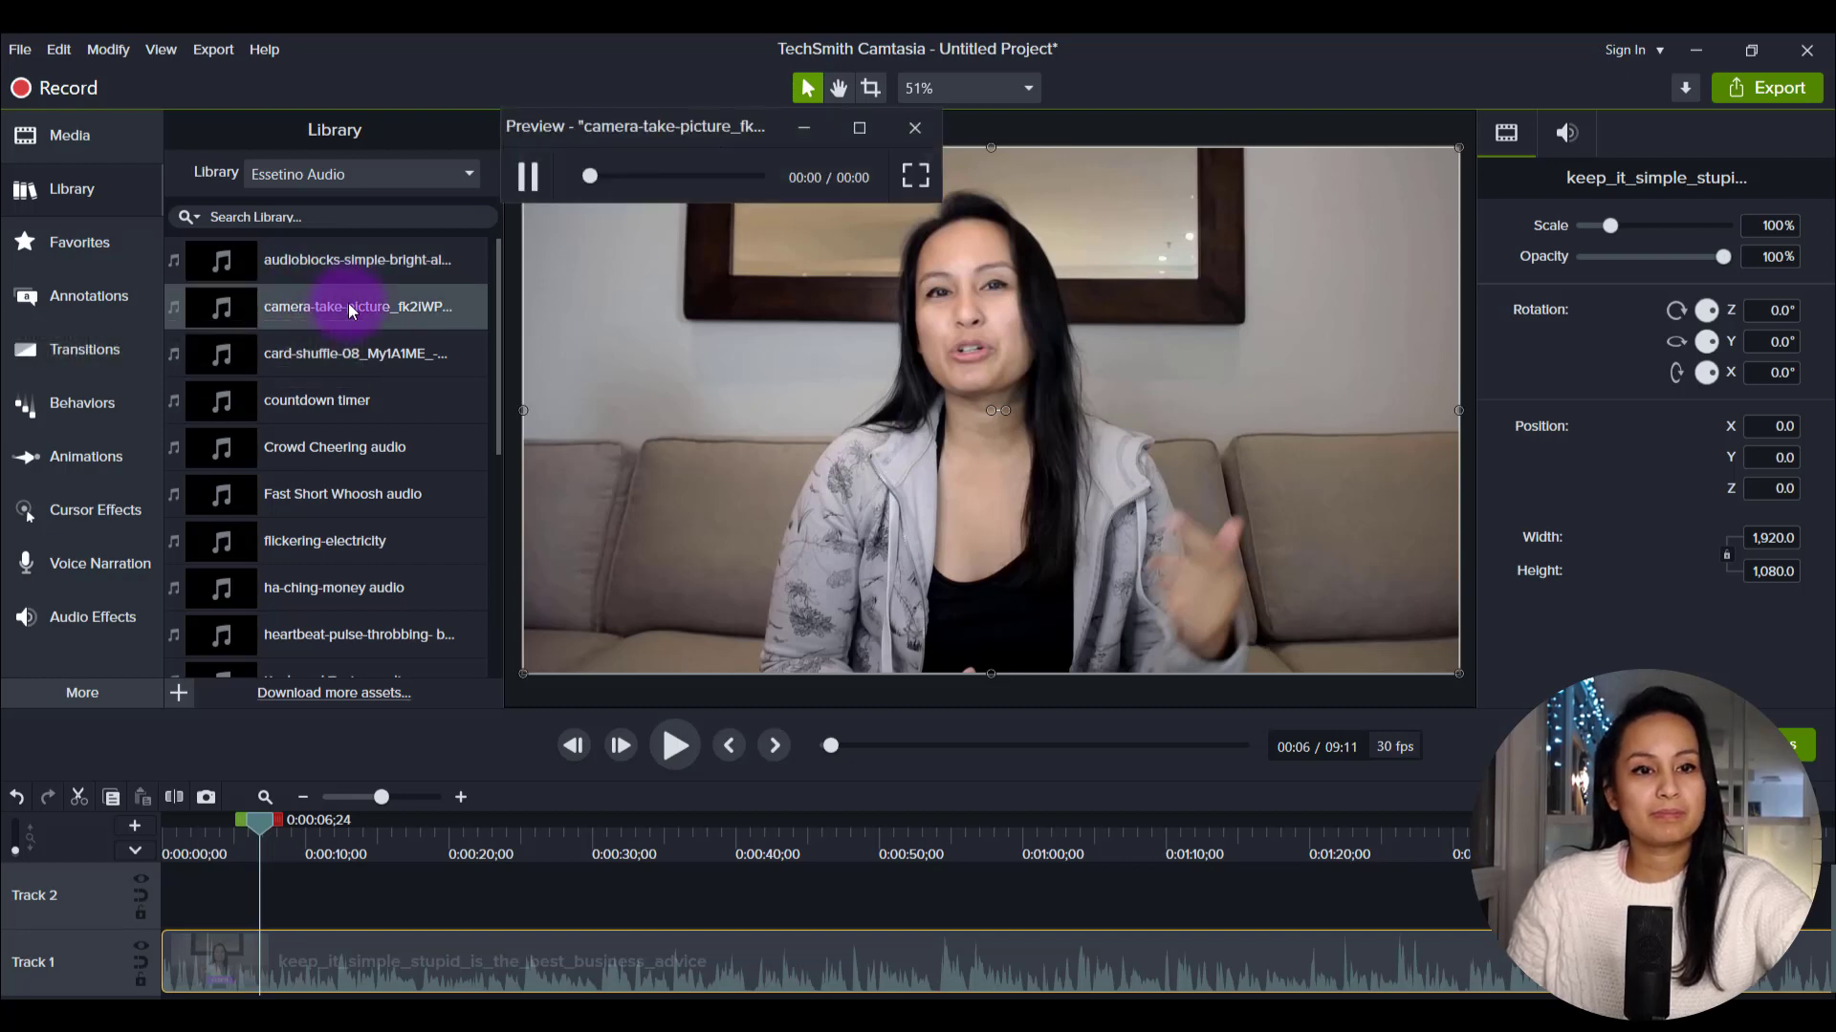
left_click(397, 447)
double_click(398, 447)
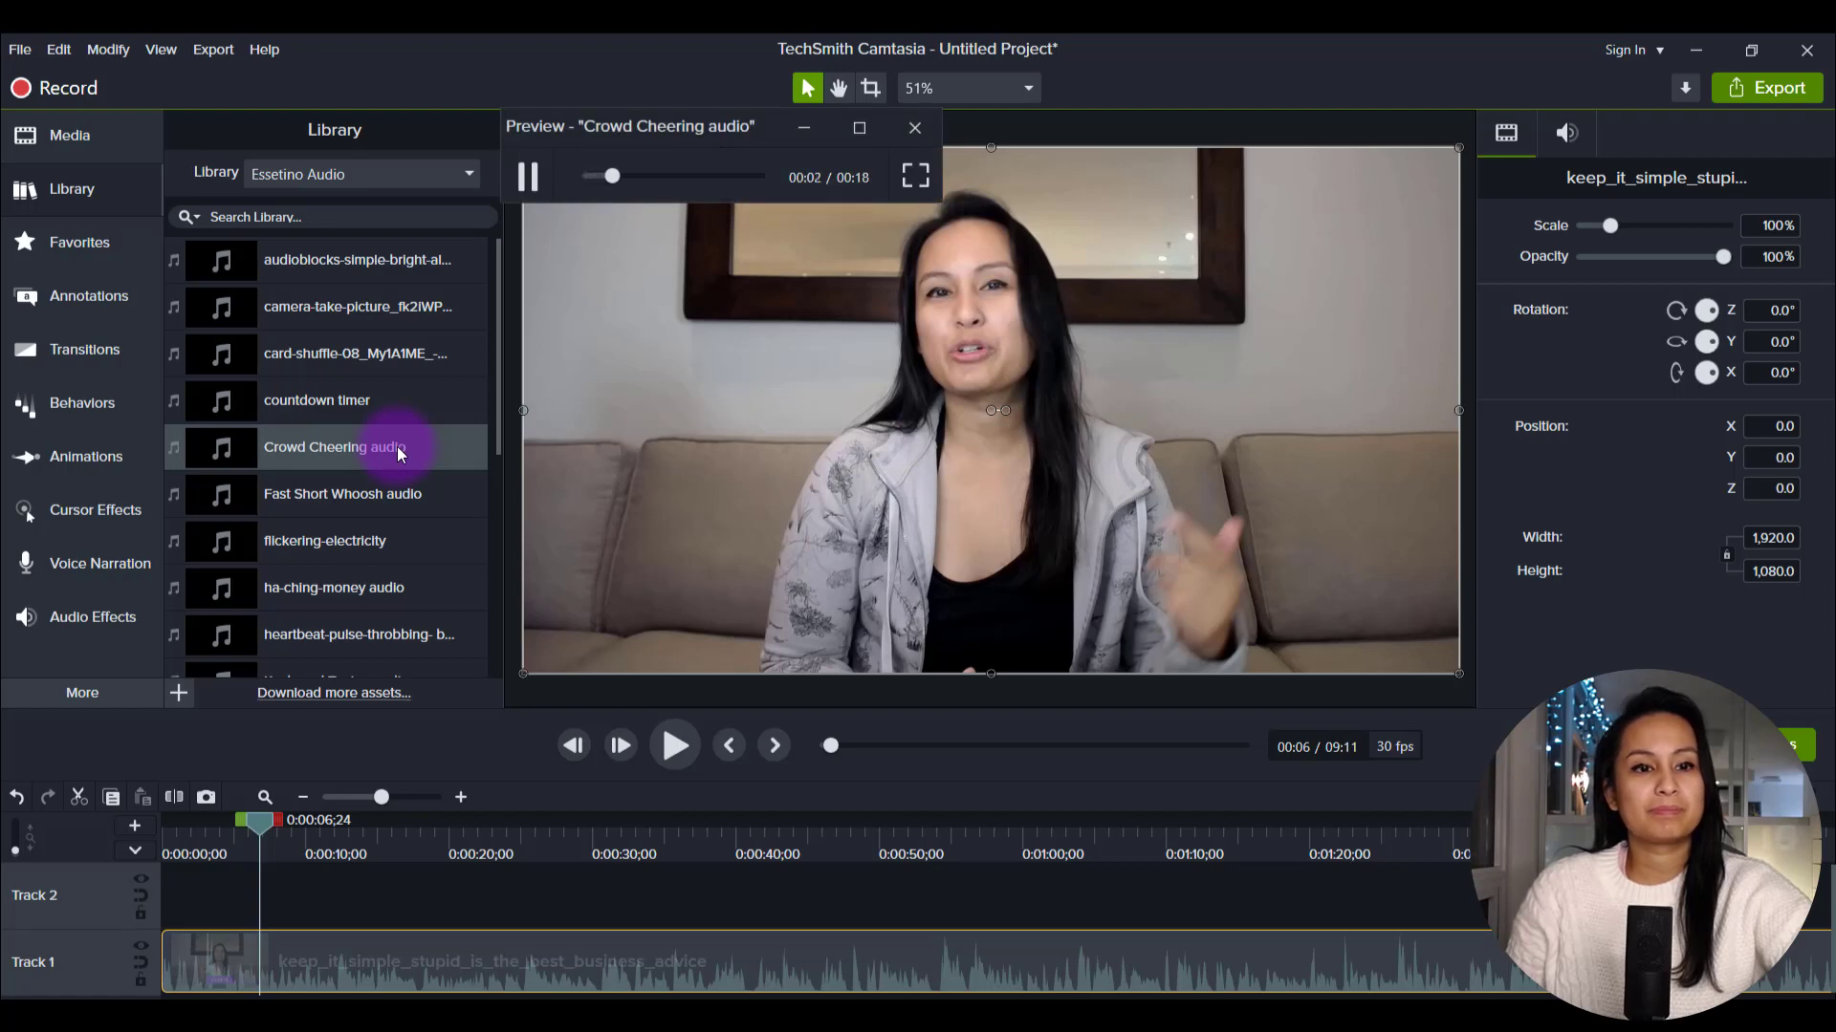
left_click(532, 172)
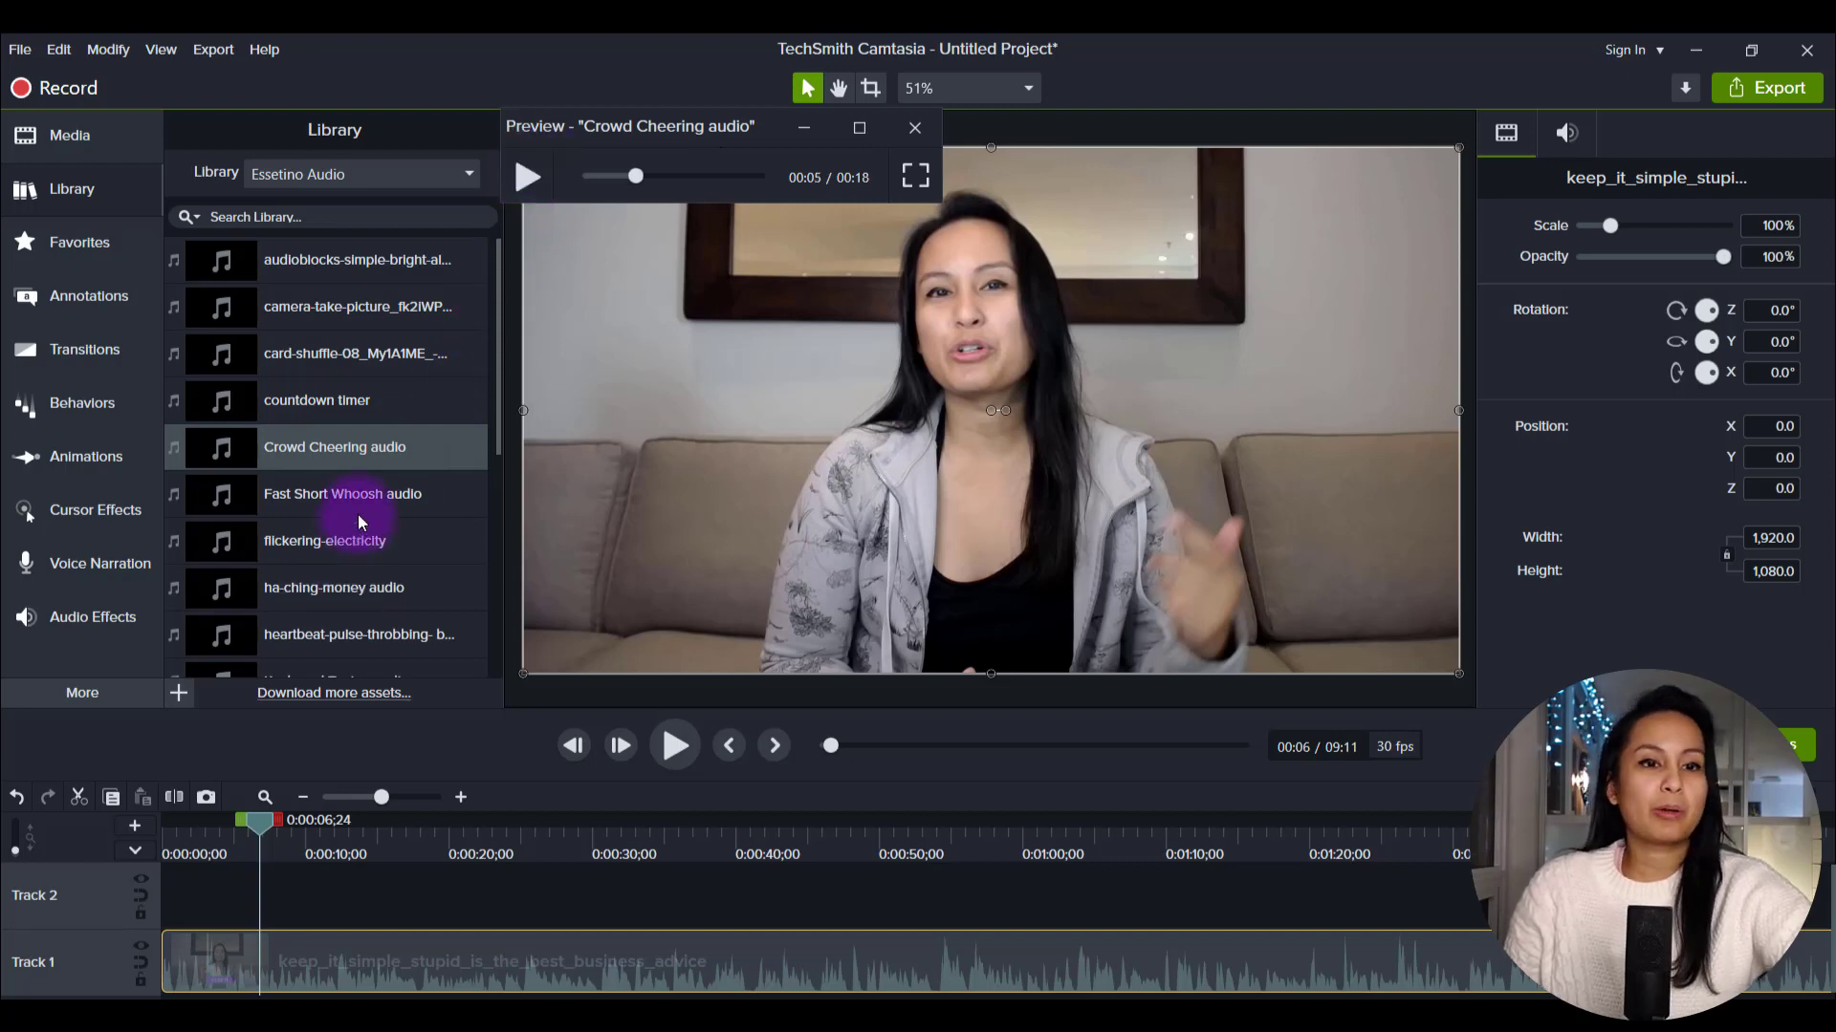
left_click(406, 544)
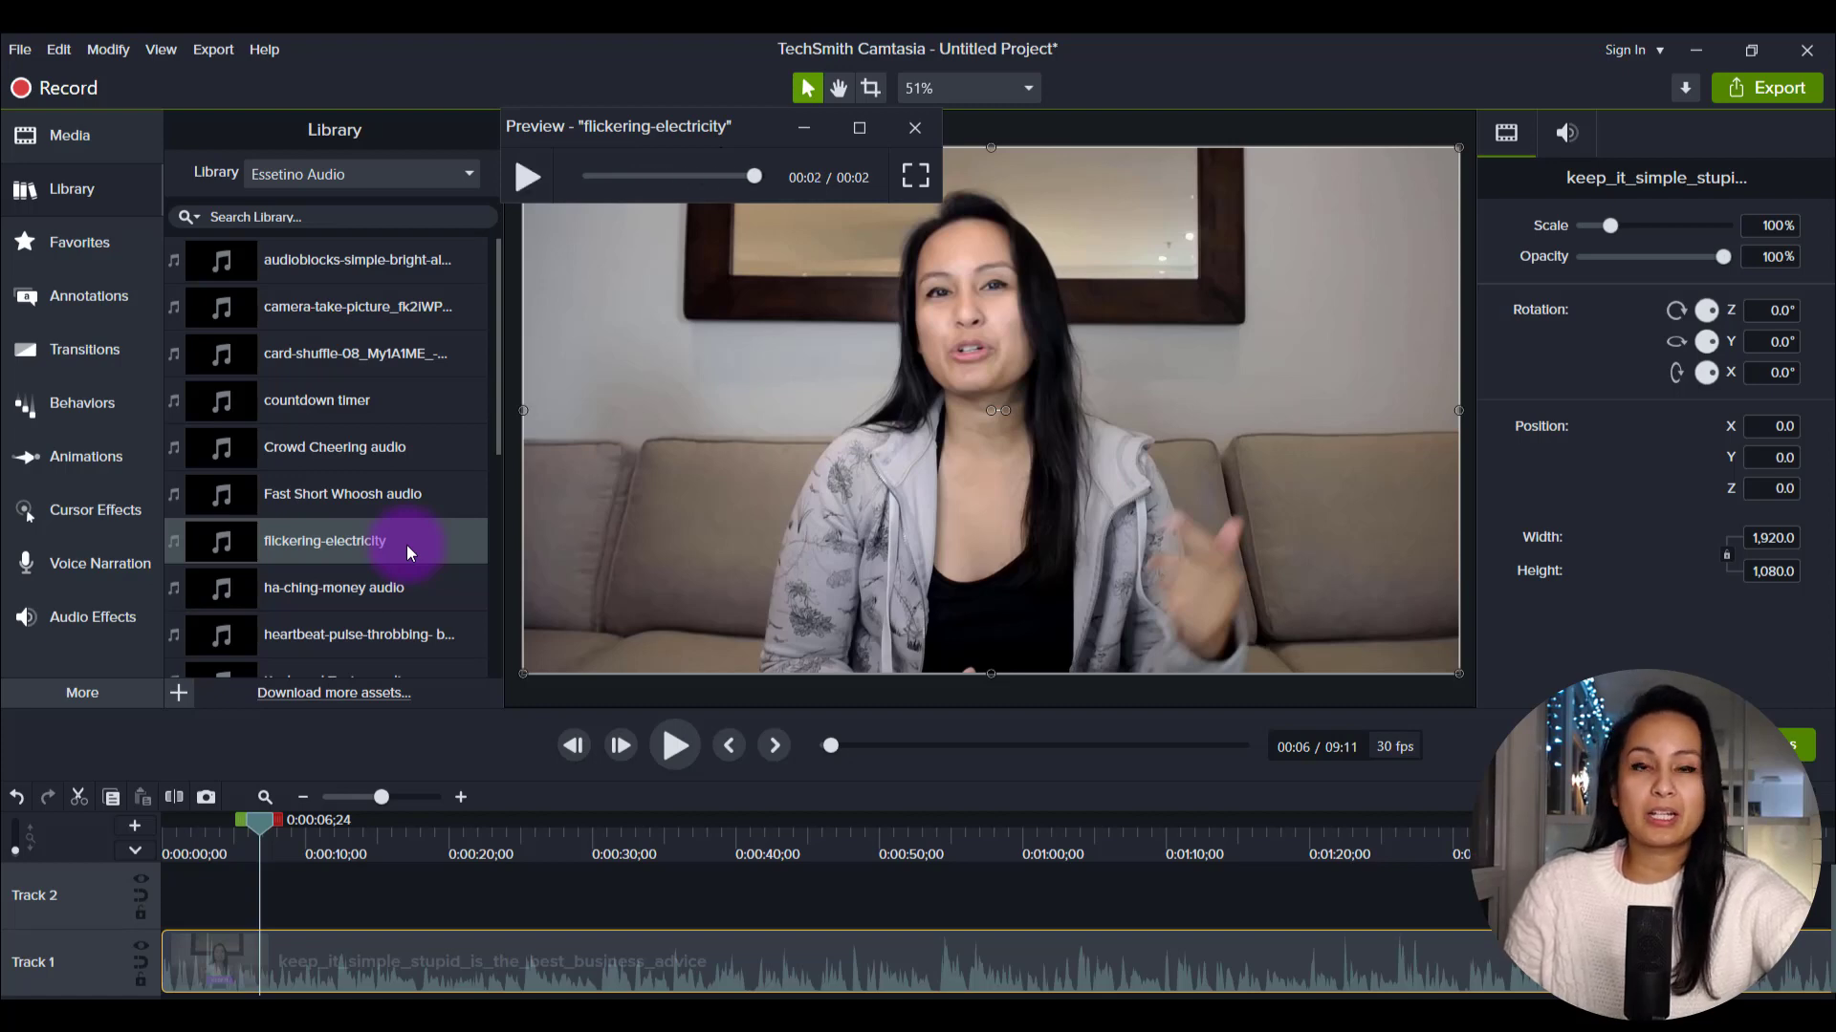
left_click(390, 591)
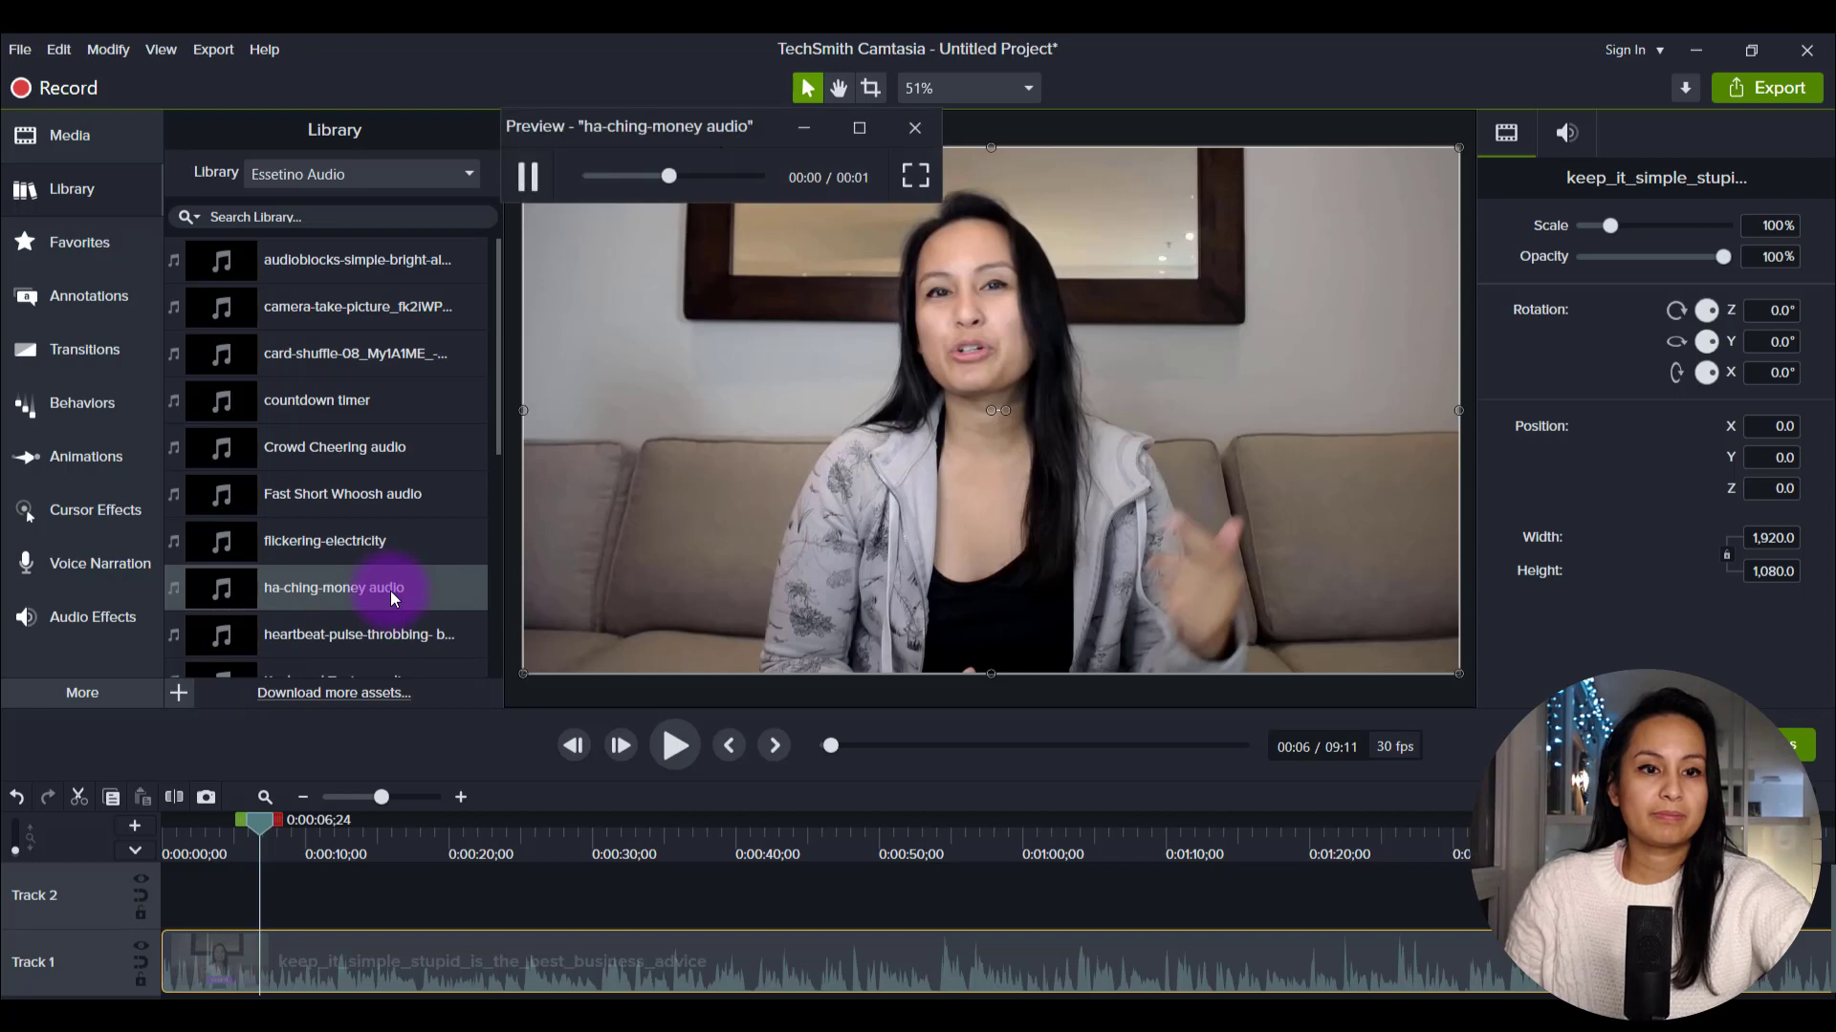
scroll(451, 469, "down", 3)
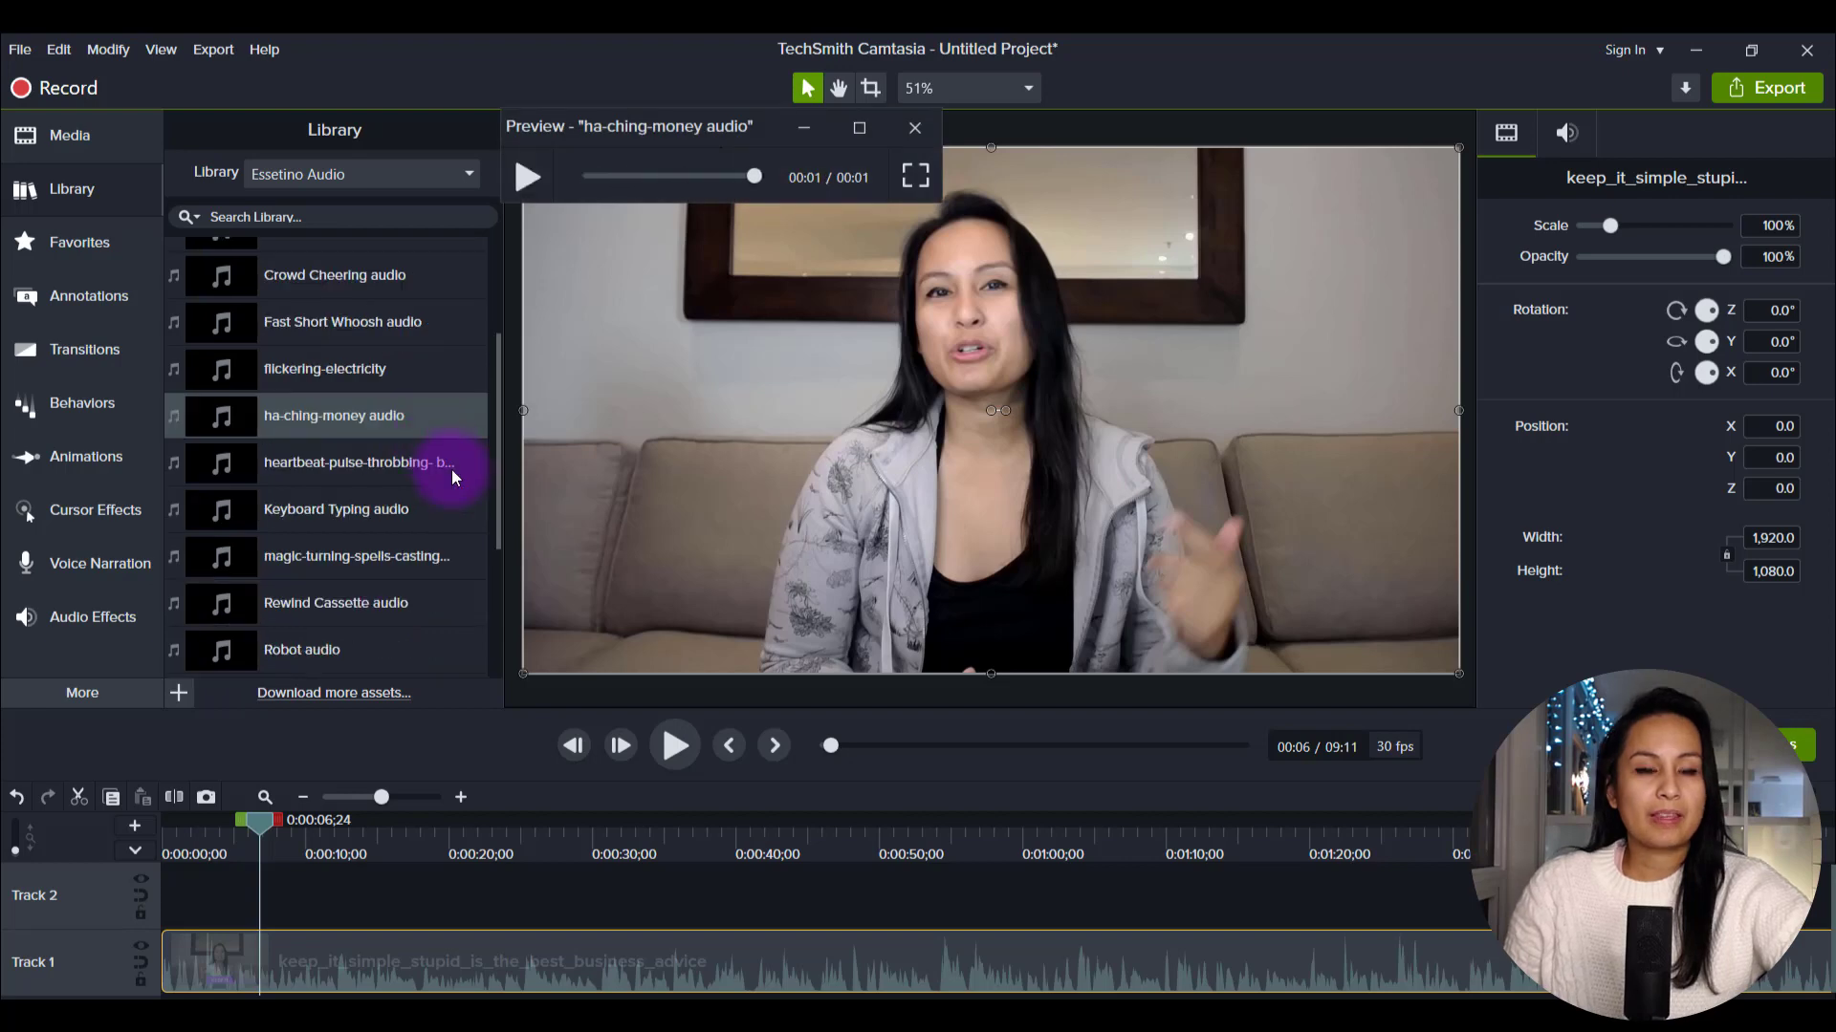
left_click(365, 508)
double_click(365, 508)
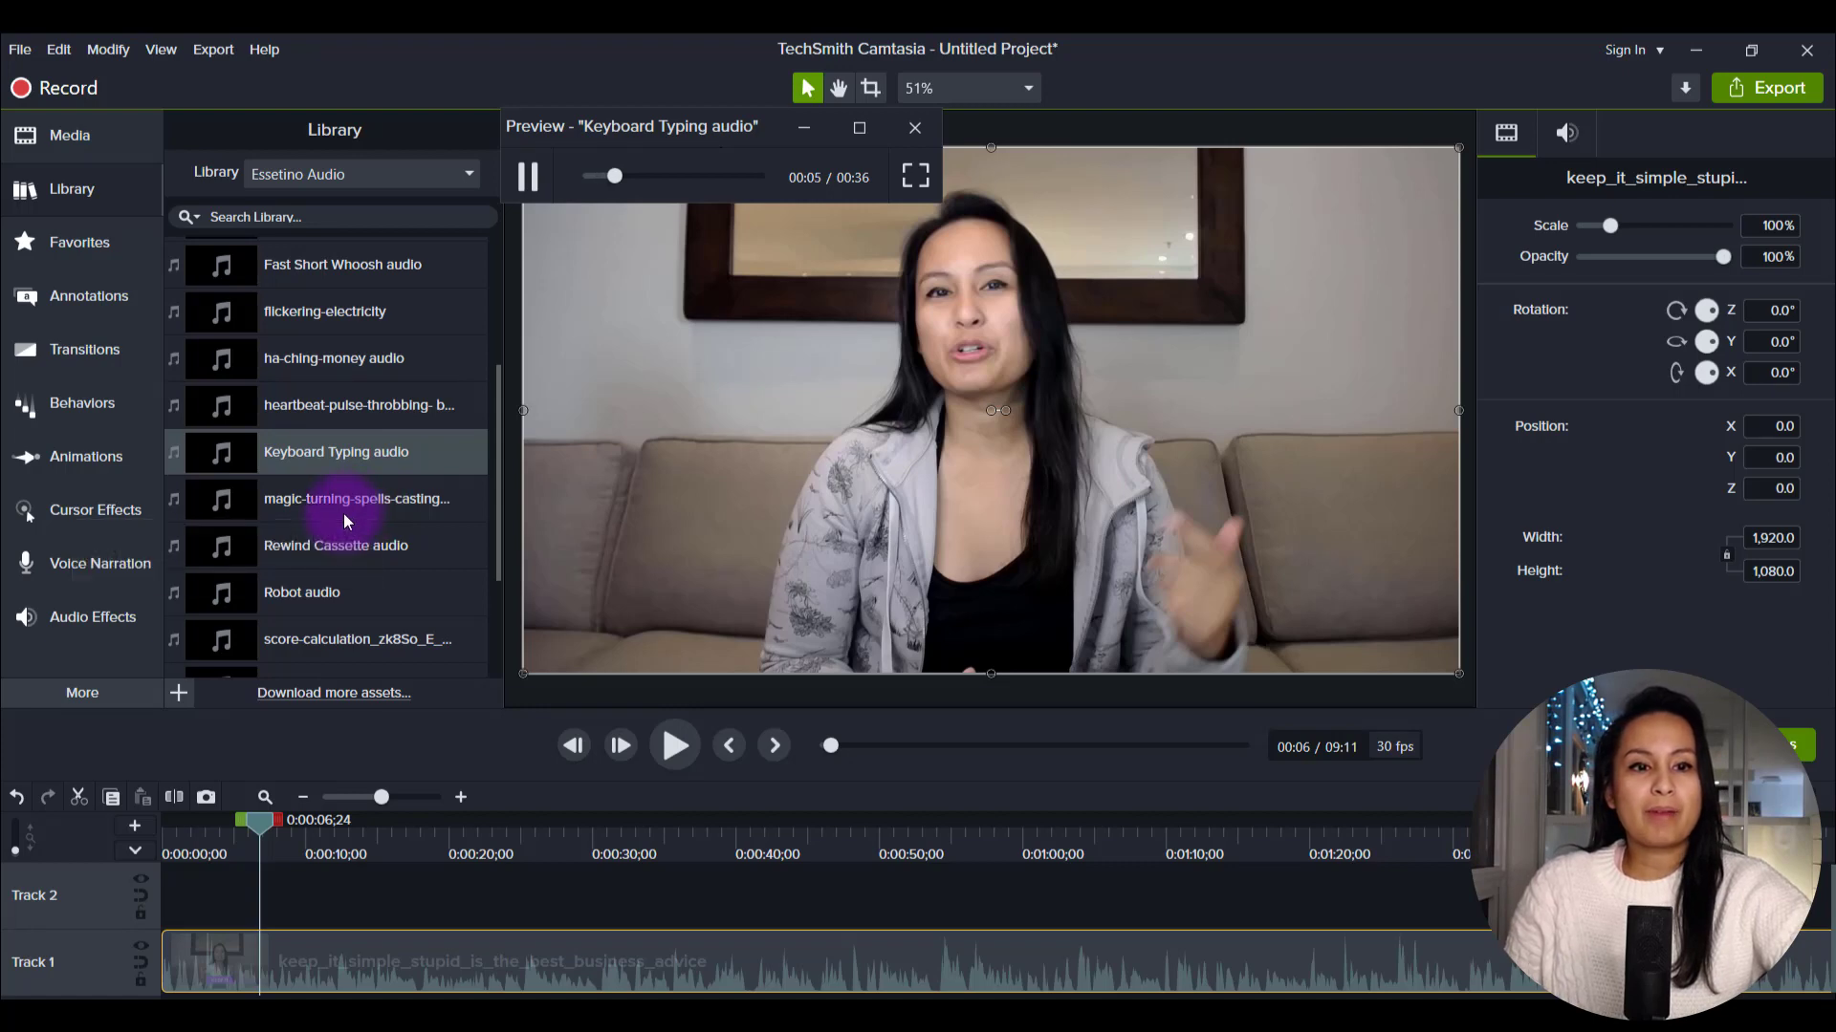
left_click(343, 514)
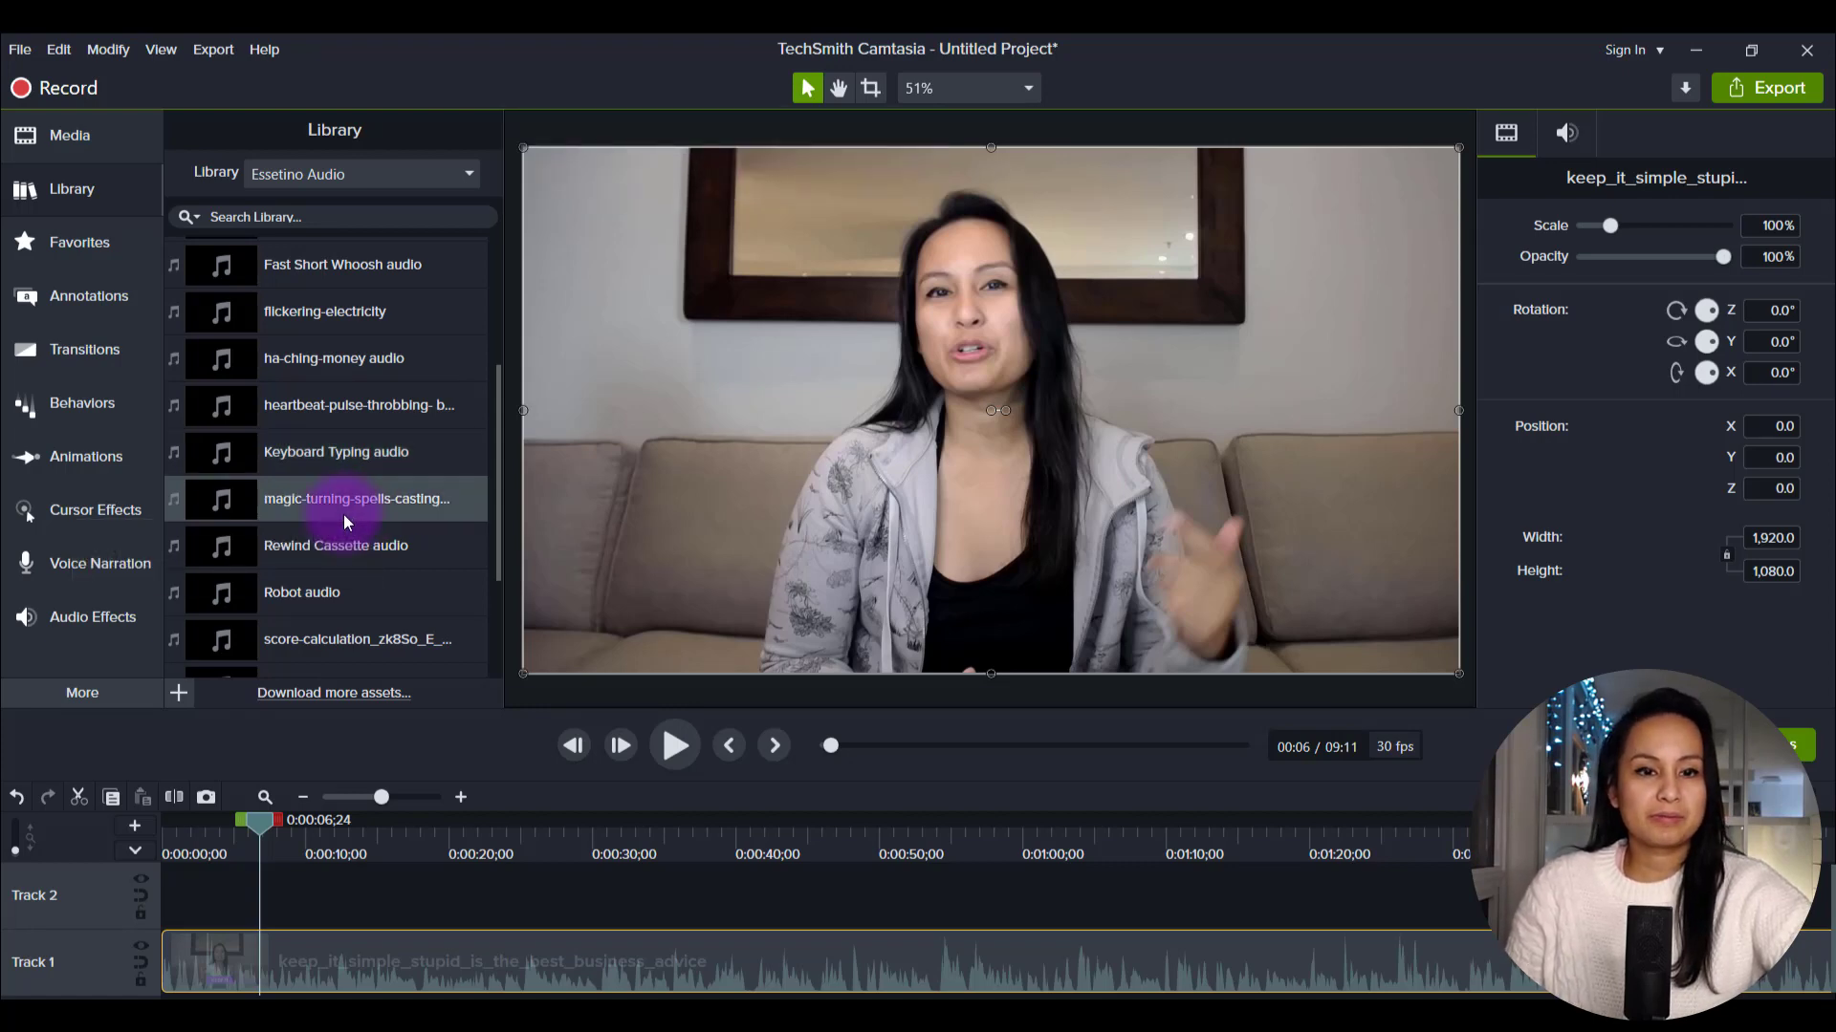
double_click(342, 514)
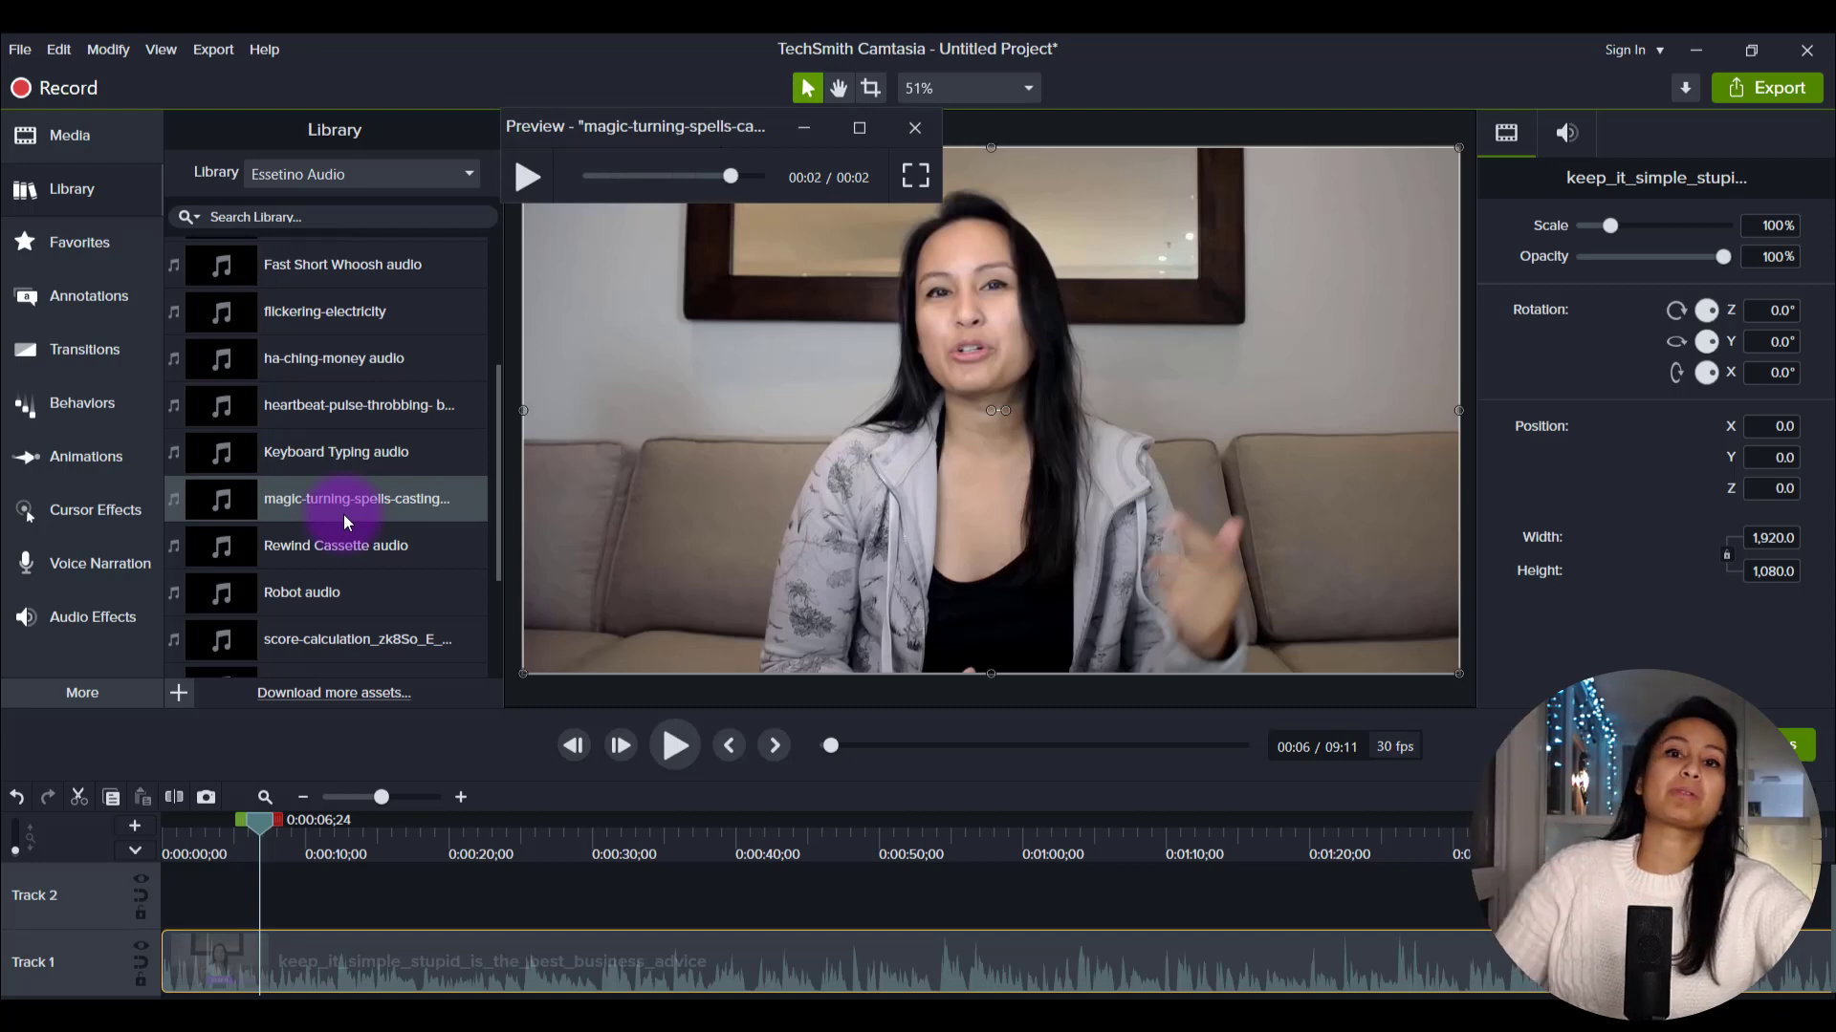
scroll(342, 515, "down", 3)
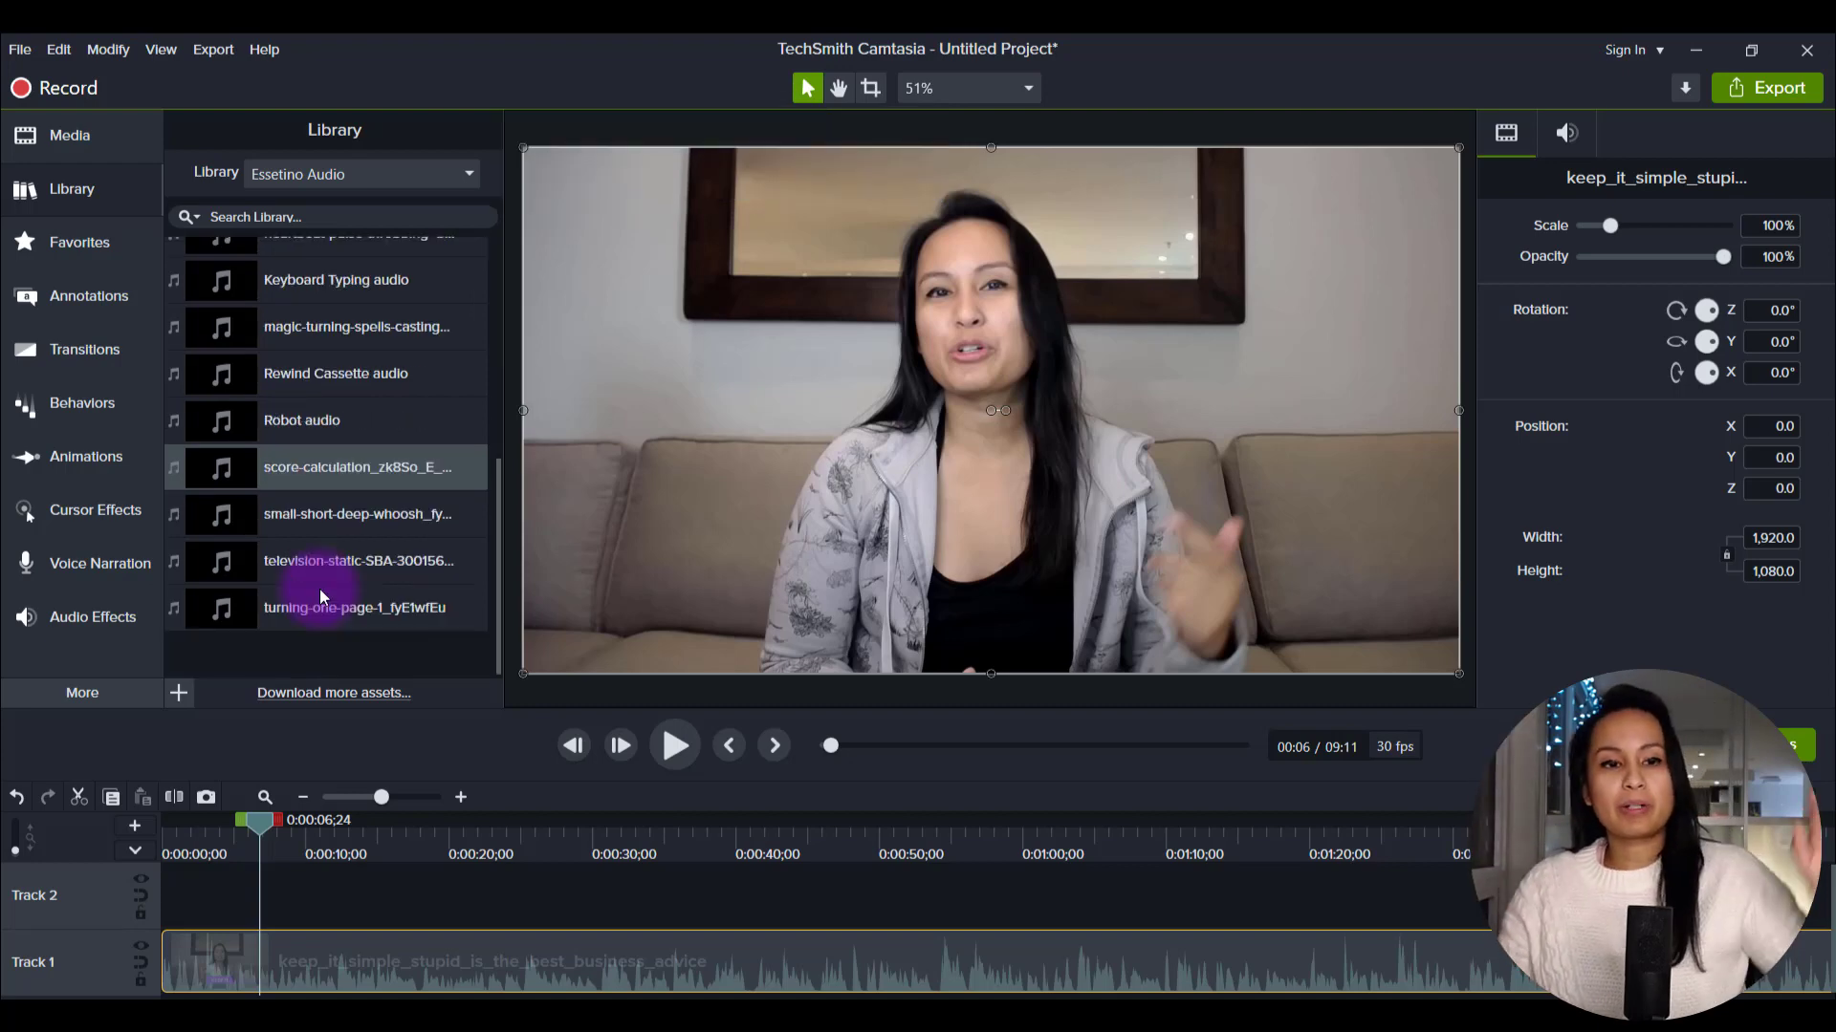
scroll(319, 588, "up", 5)
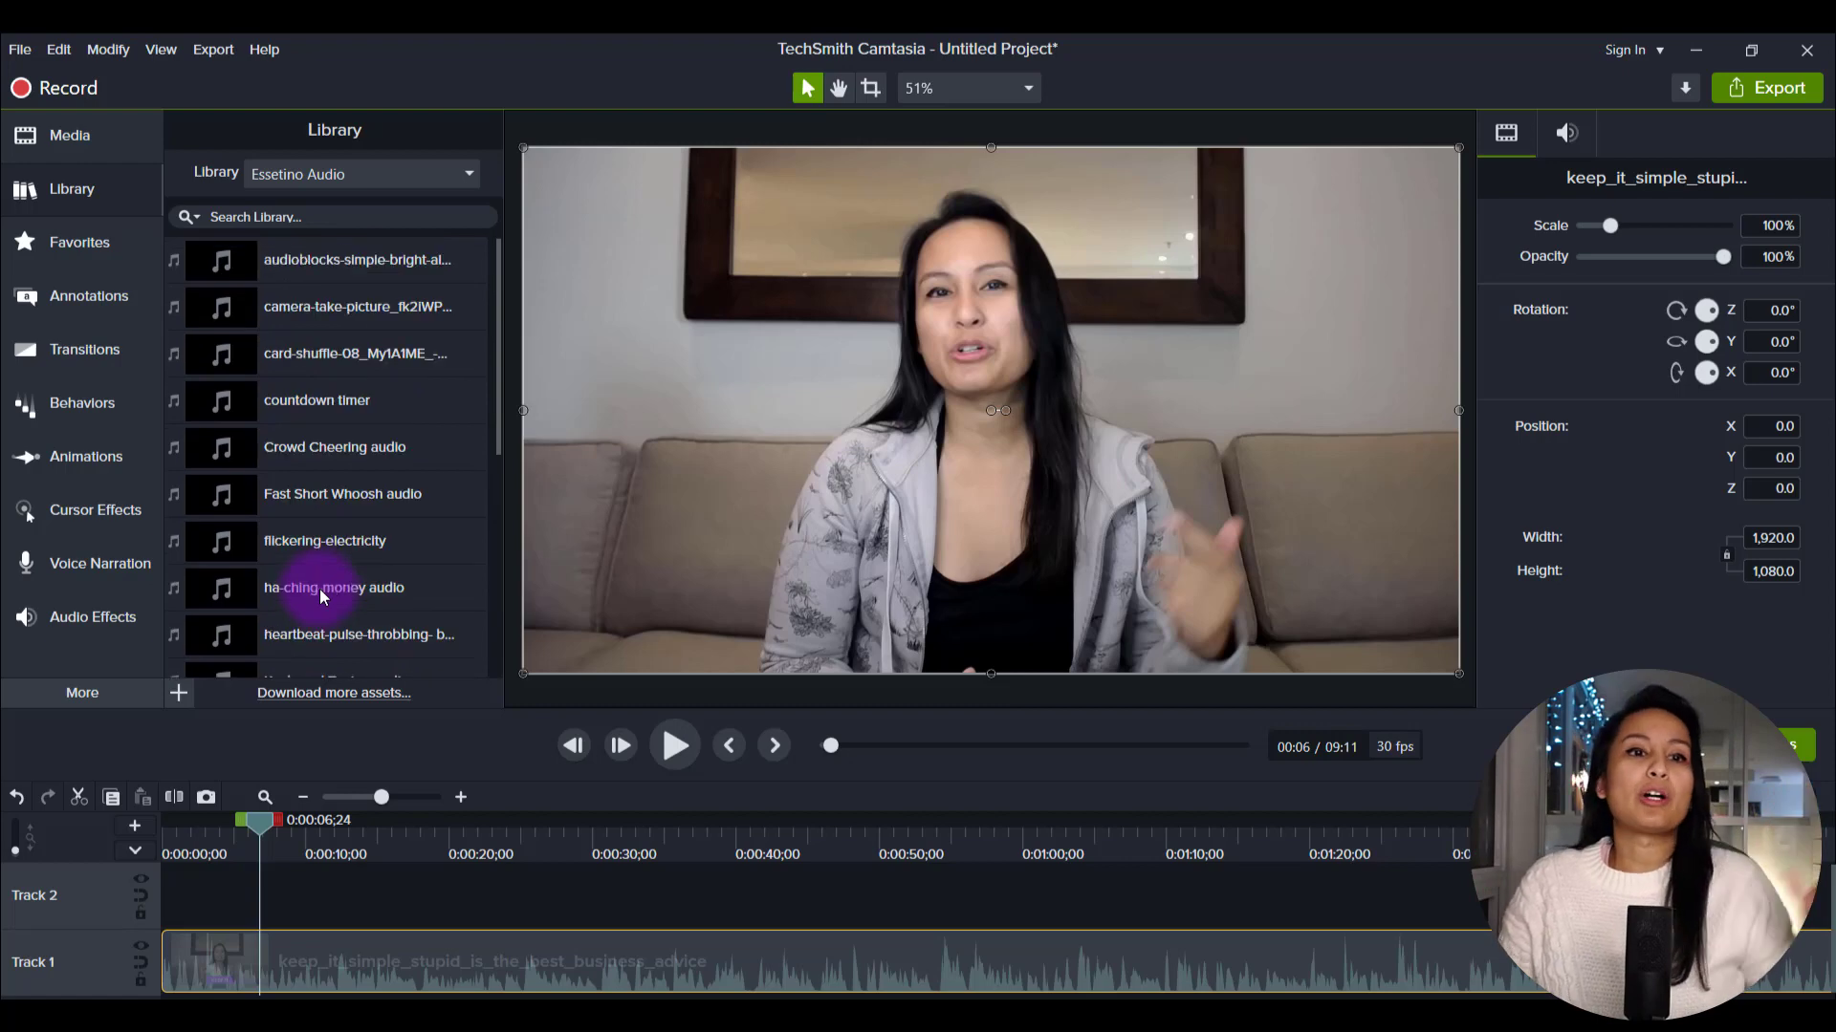
scroll(319, 588, "down", 5)
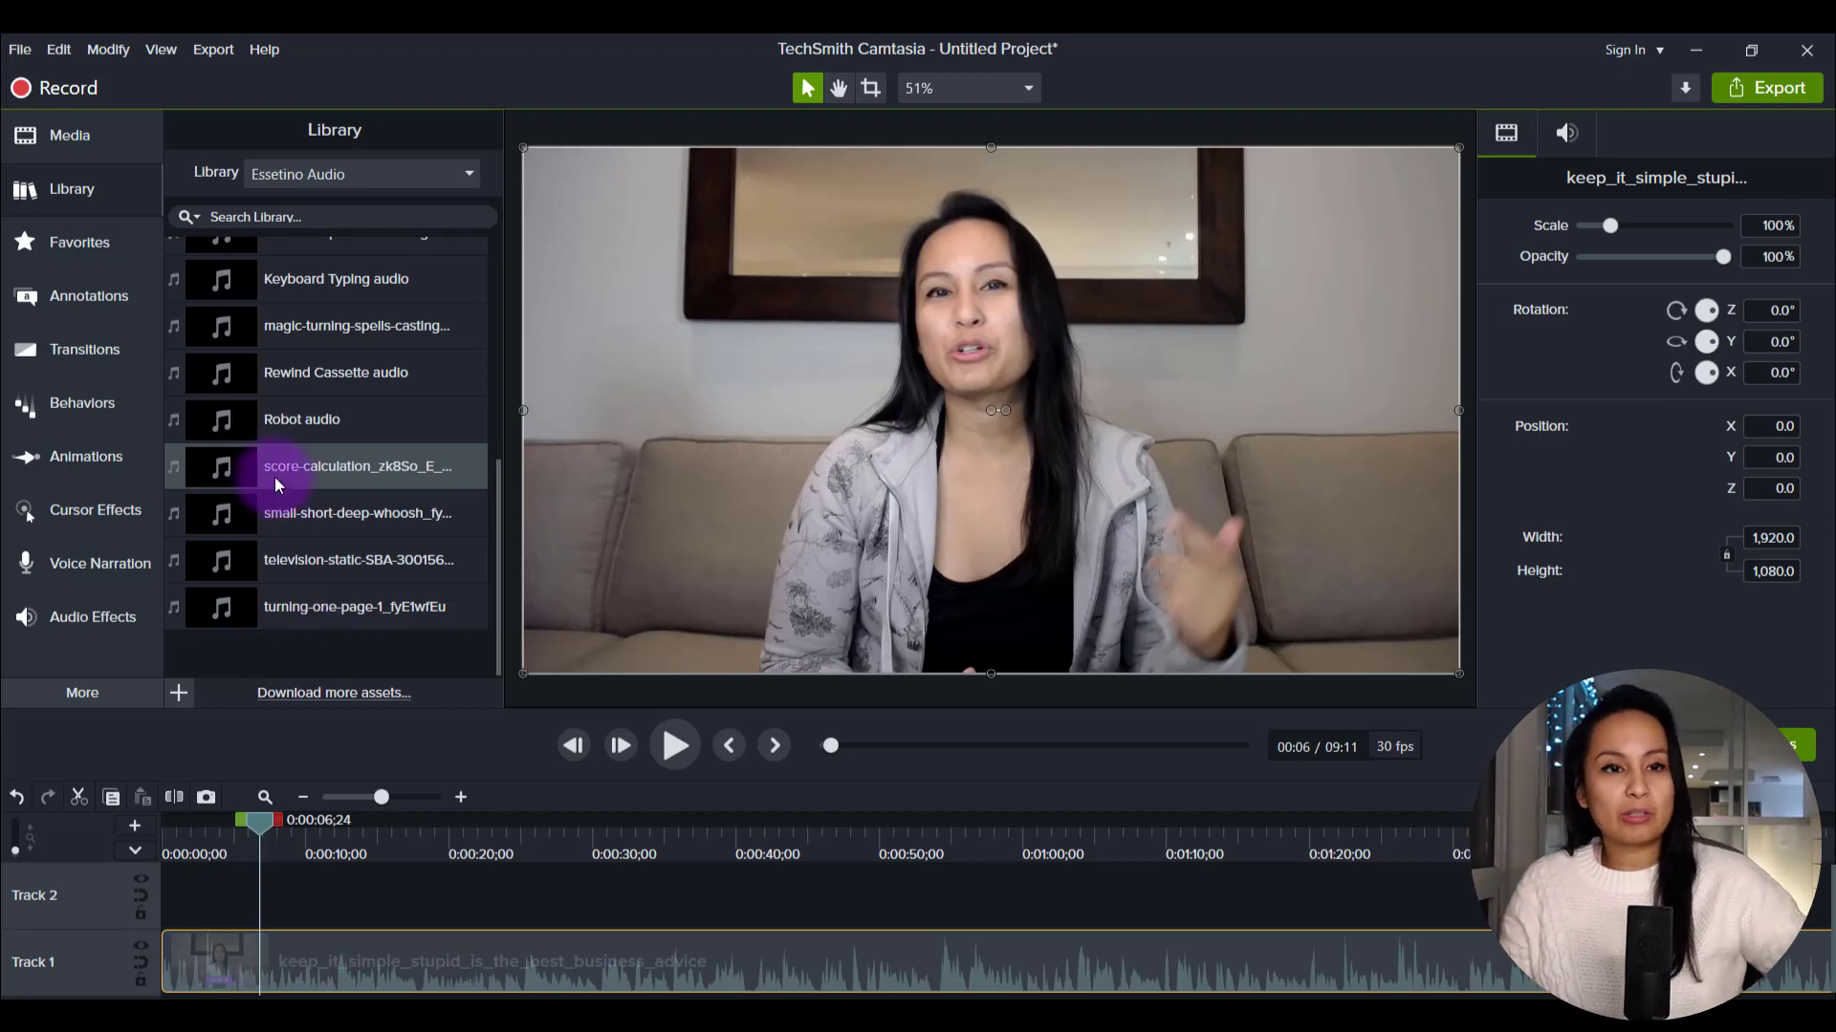
scroll(274, 478, "up", 5)
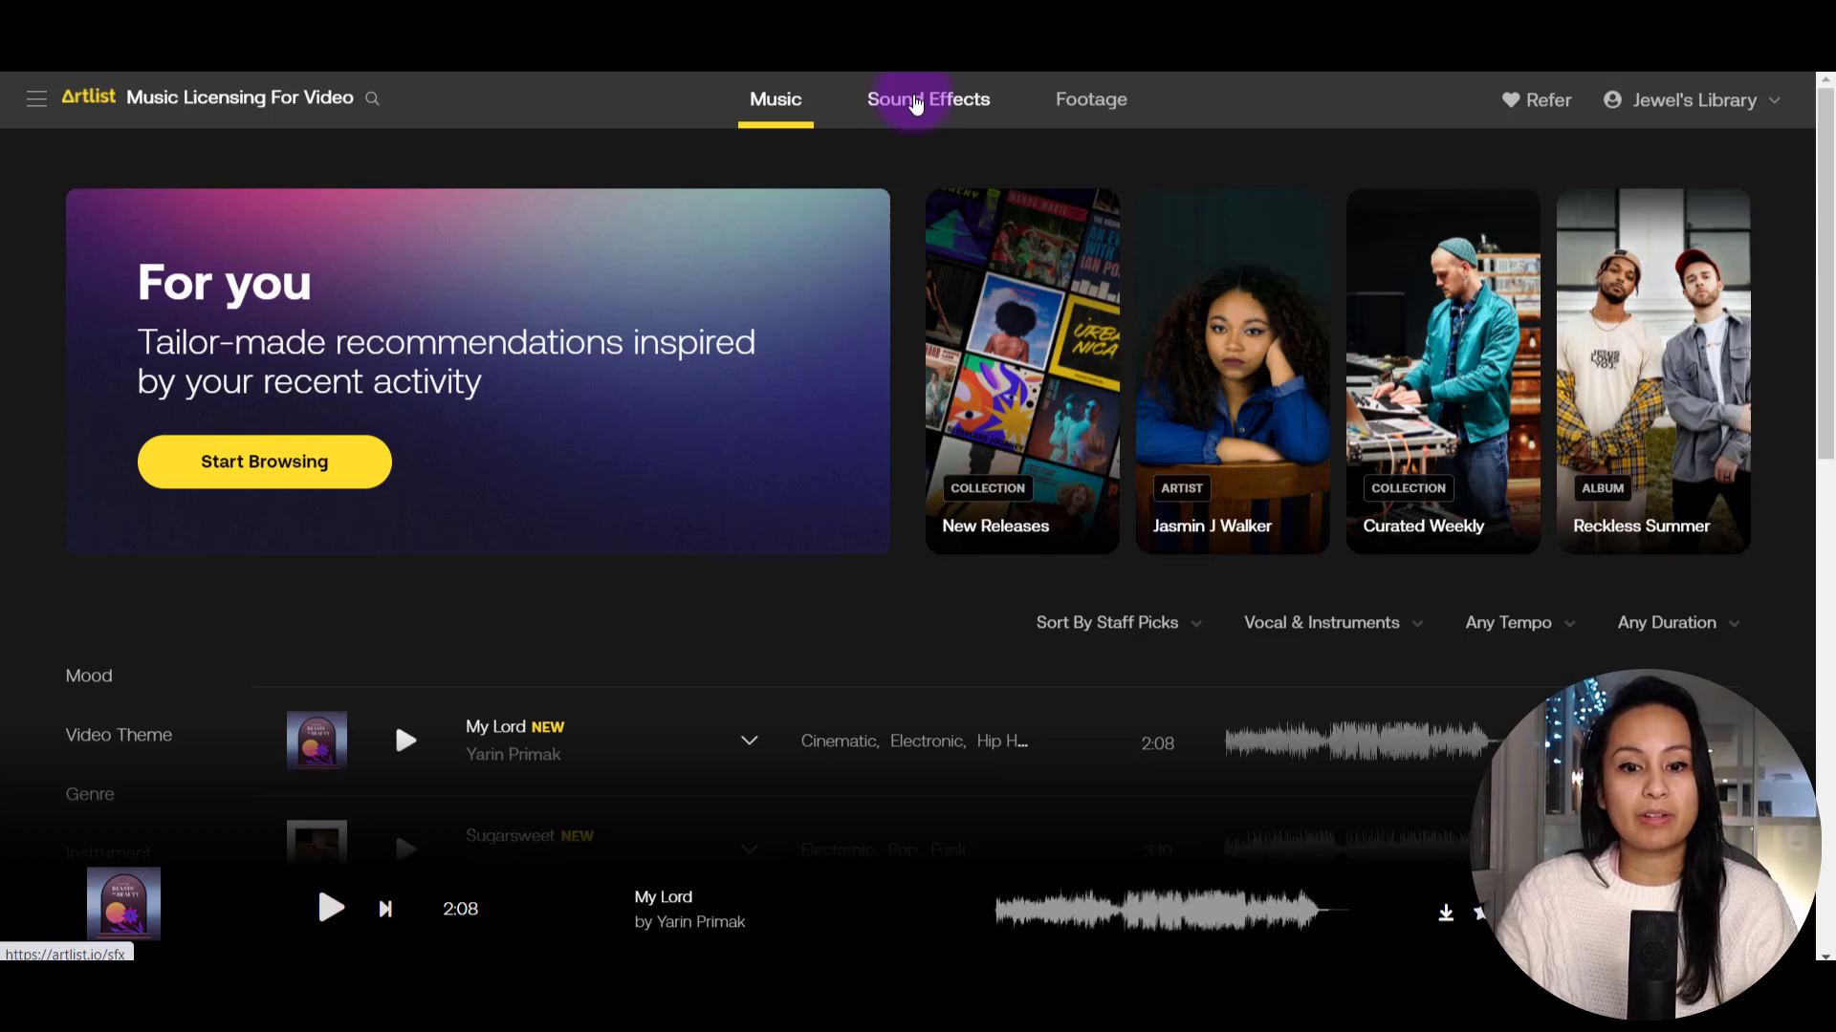
- Switch Artlist to Sound Effects and scroll to category tiles like Science Fiction and City
left_click(915, 104)
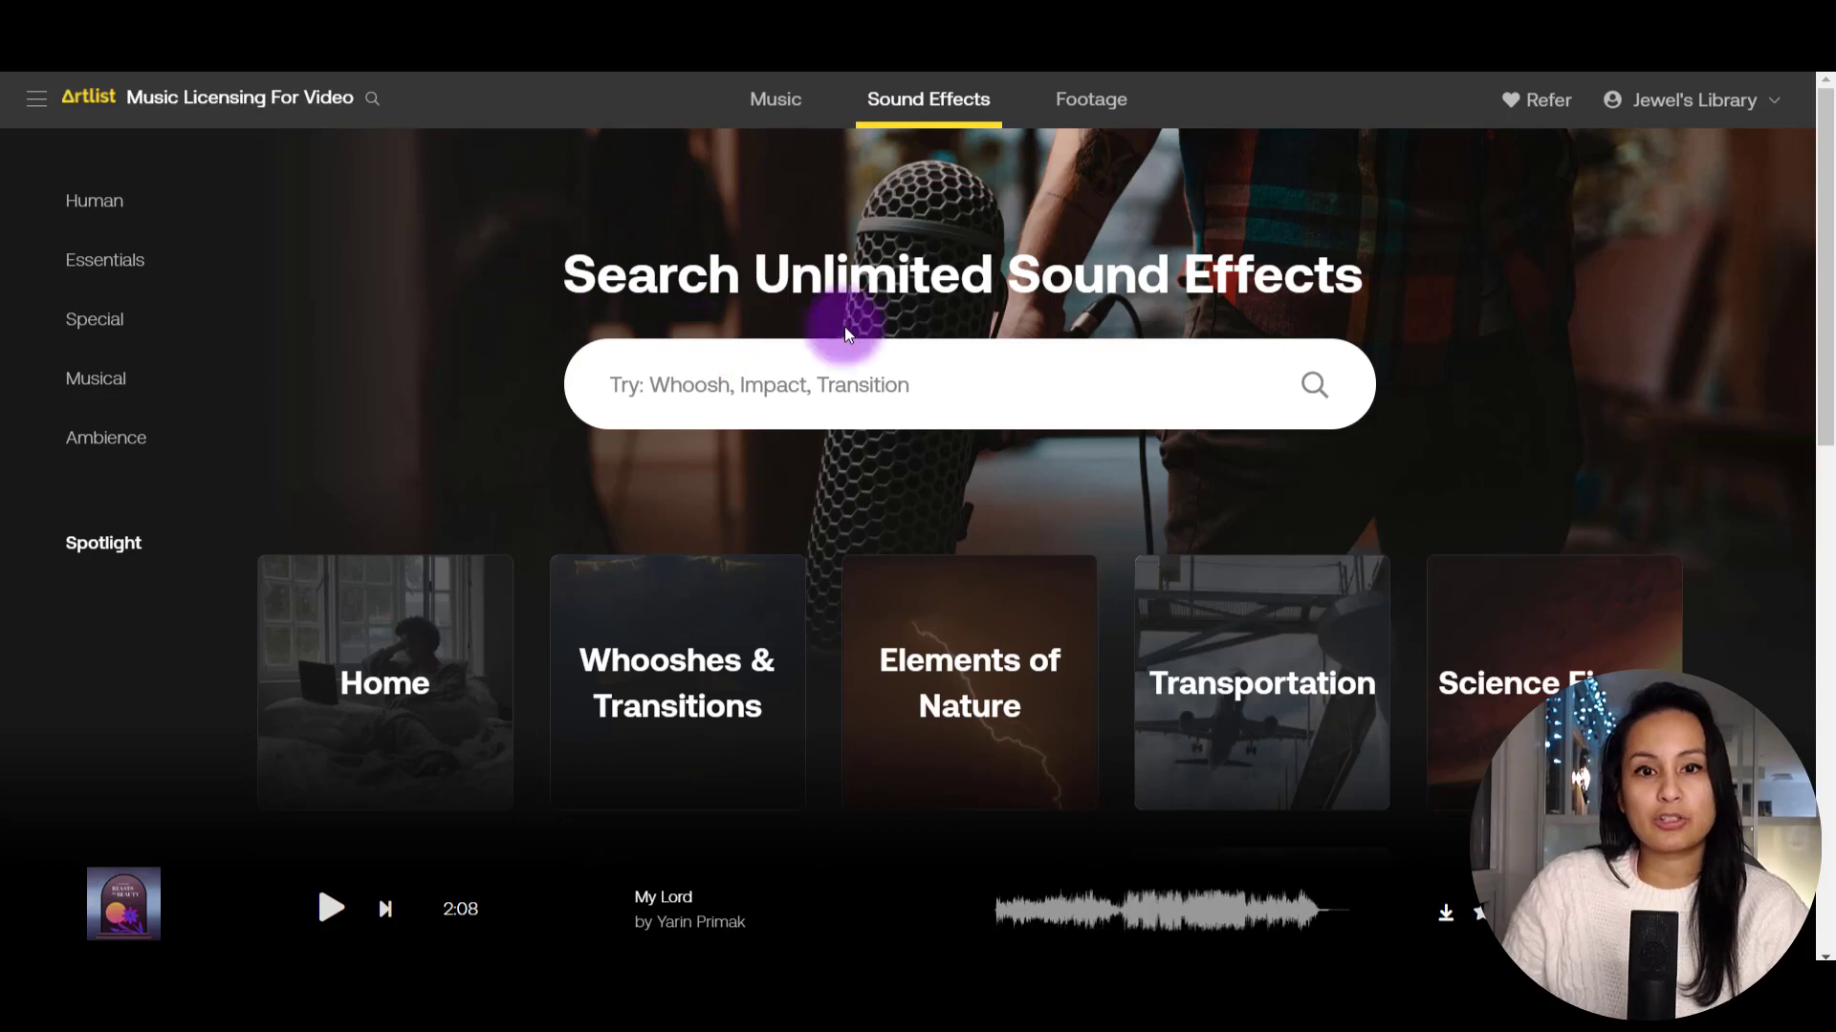
scroll(962, 503, "down", 3)
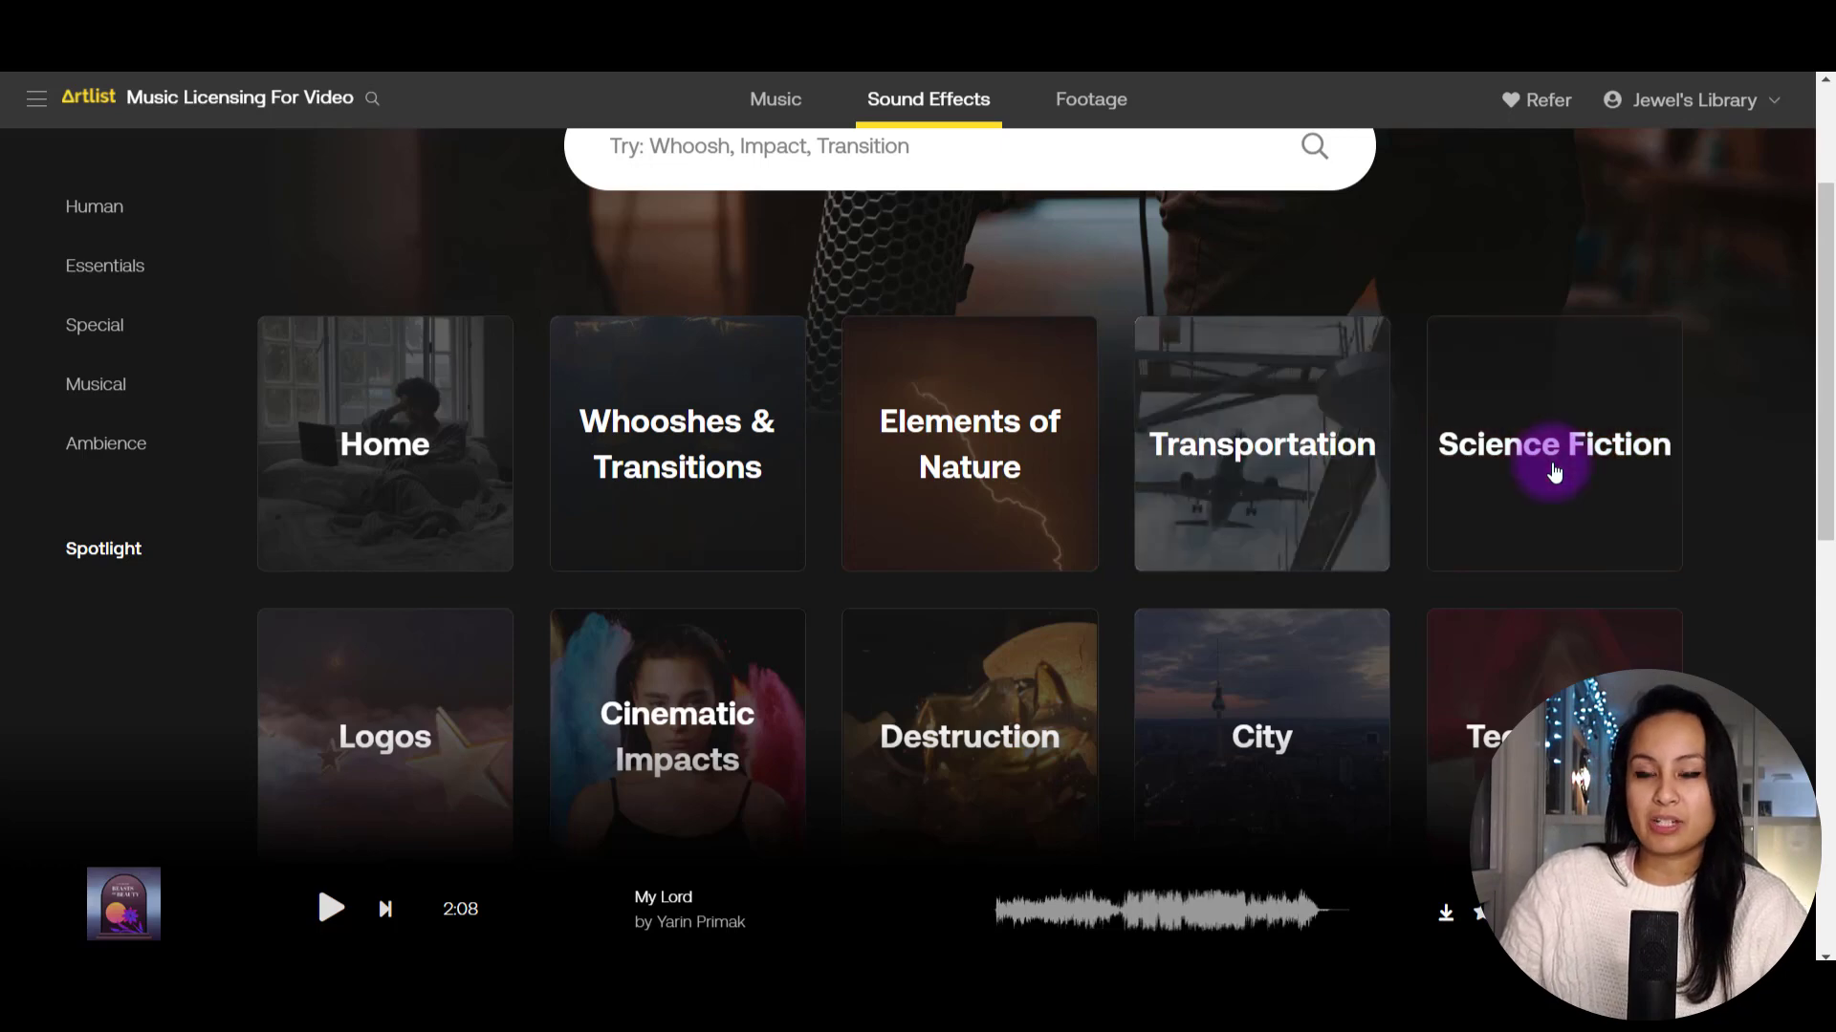
scroll(987, 577, "down", 2)
scroll(902, 565, "up", 4)
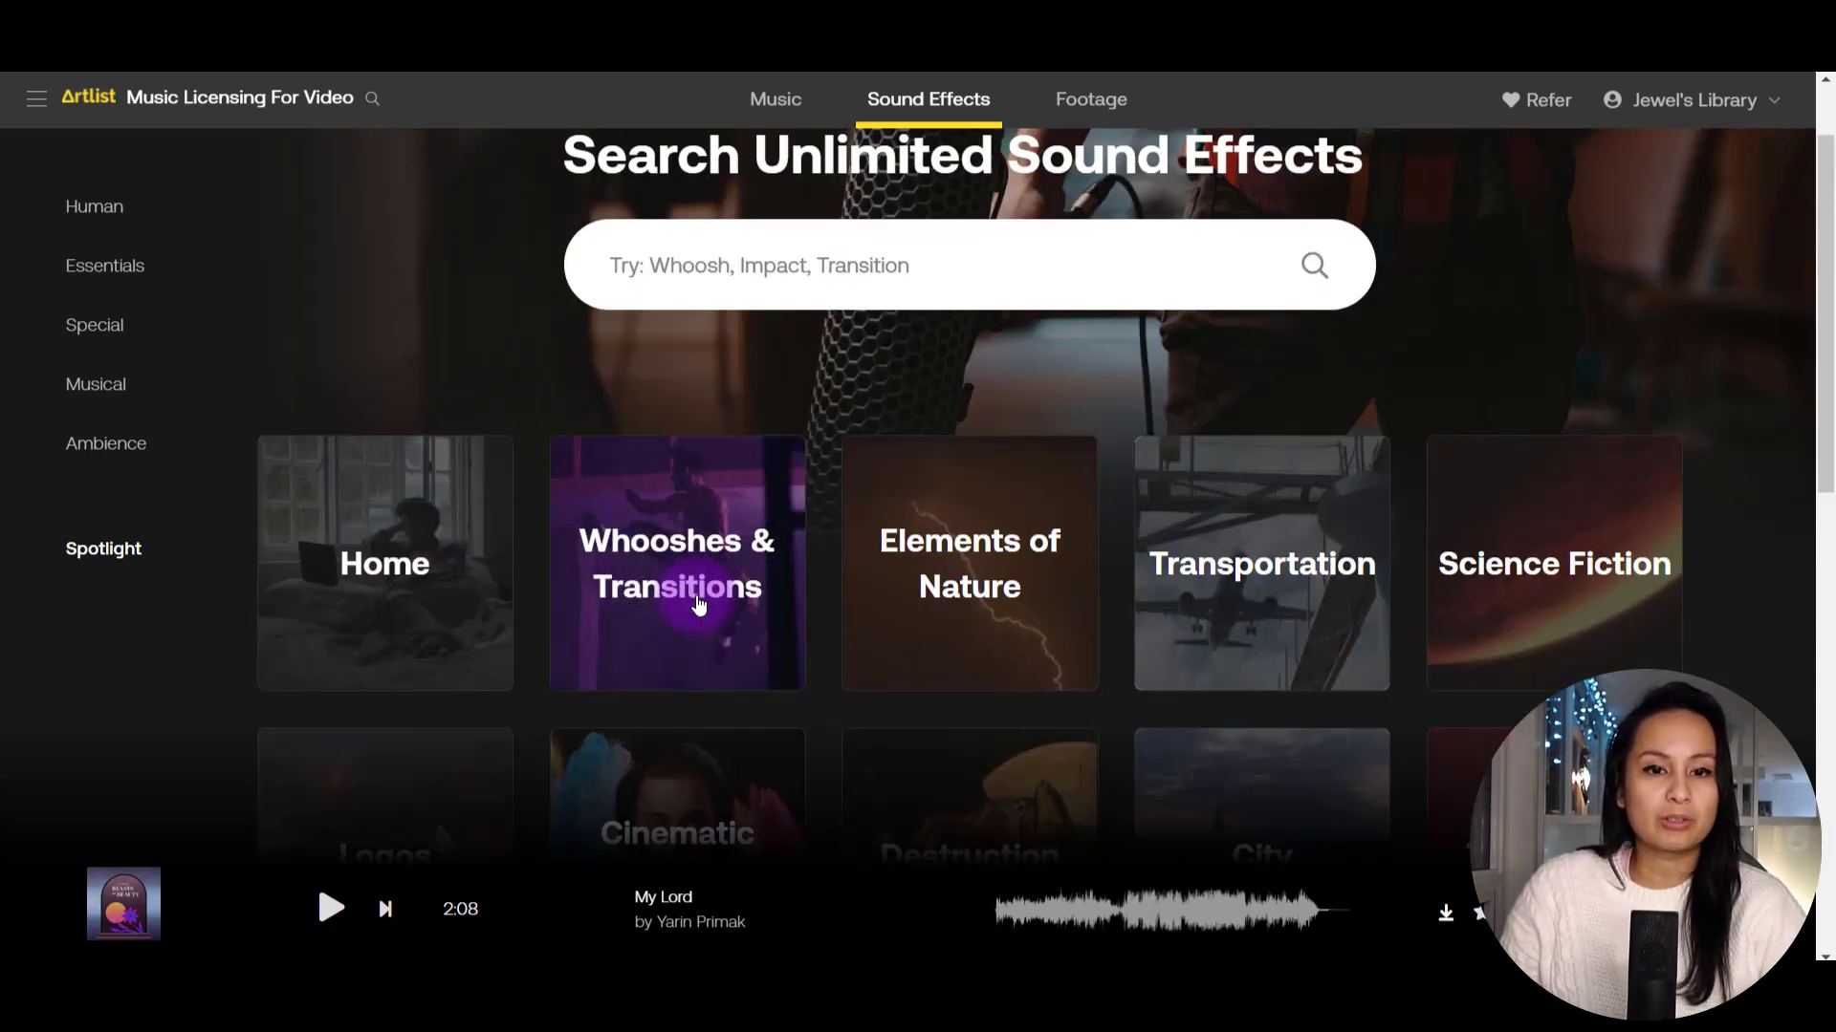
scroll(672, 454, "down", 1)
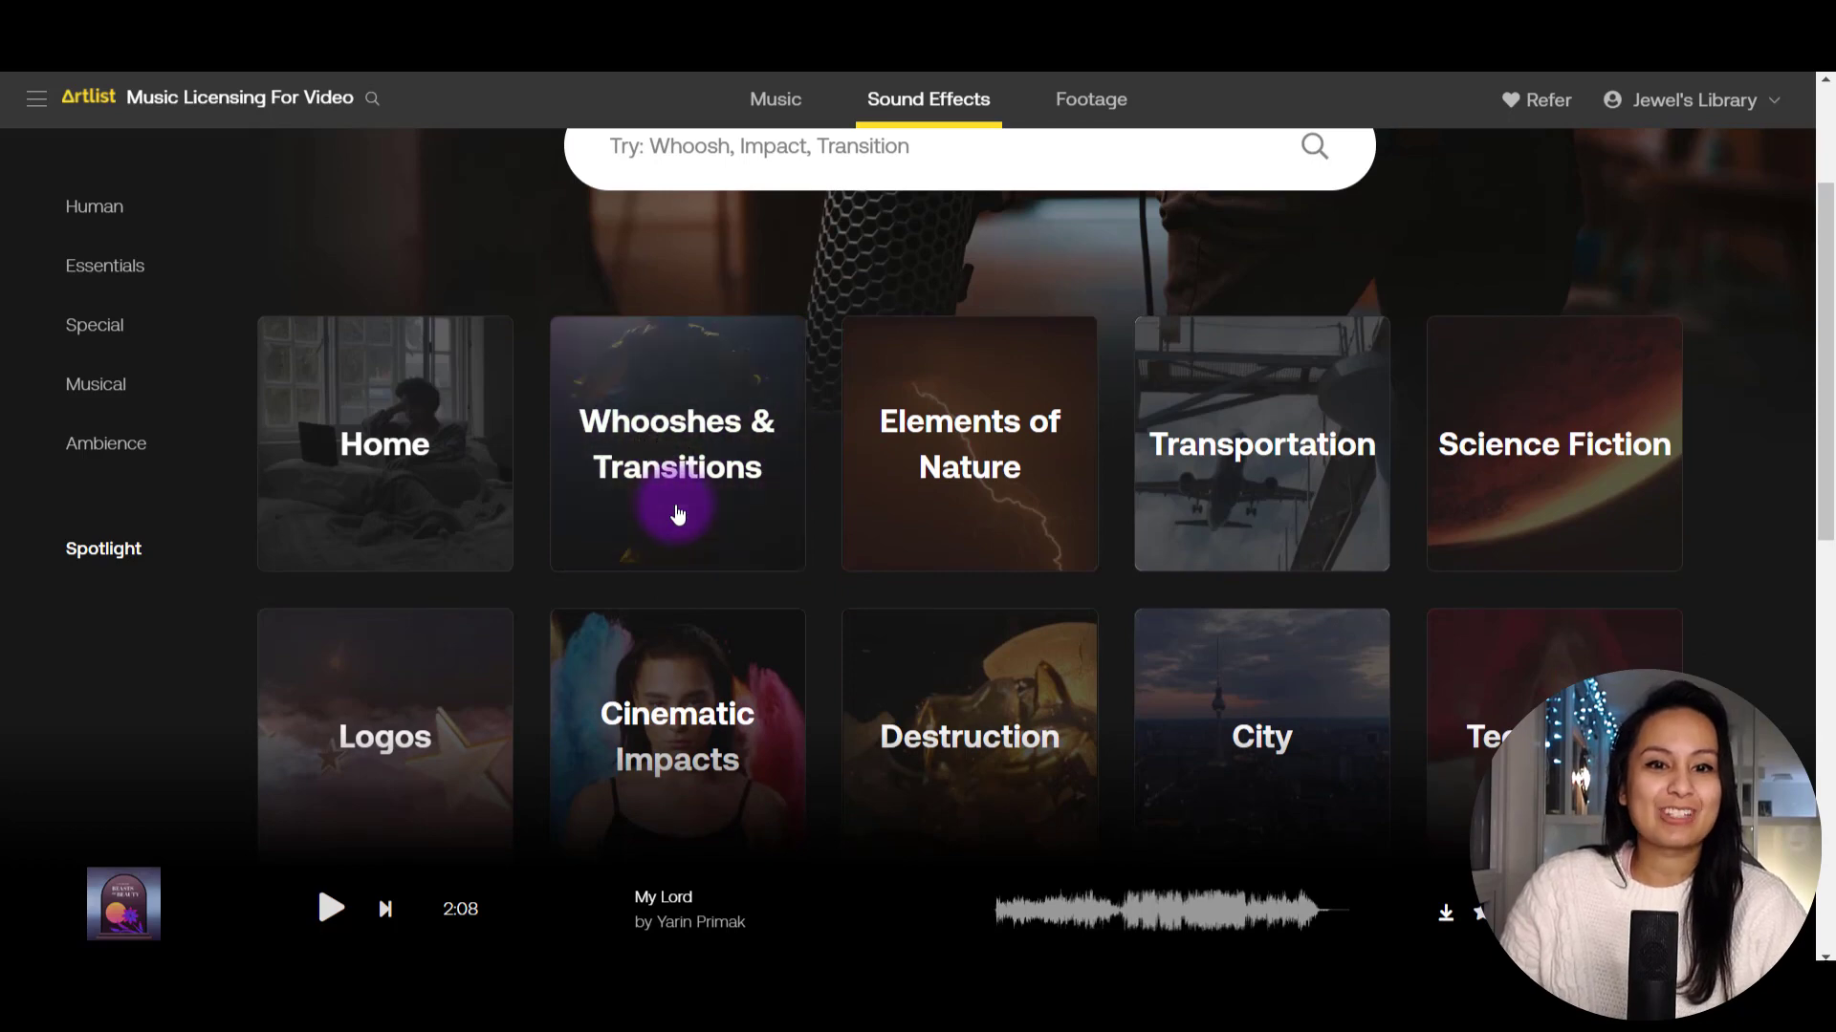
- In Whooshes & Transitions, preview Stereo Whoosh, Aircraft Passby, Reverse Wind Riser and Braams Synth Stutter
left_click(678, 514)
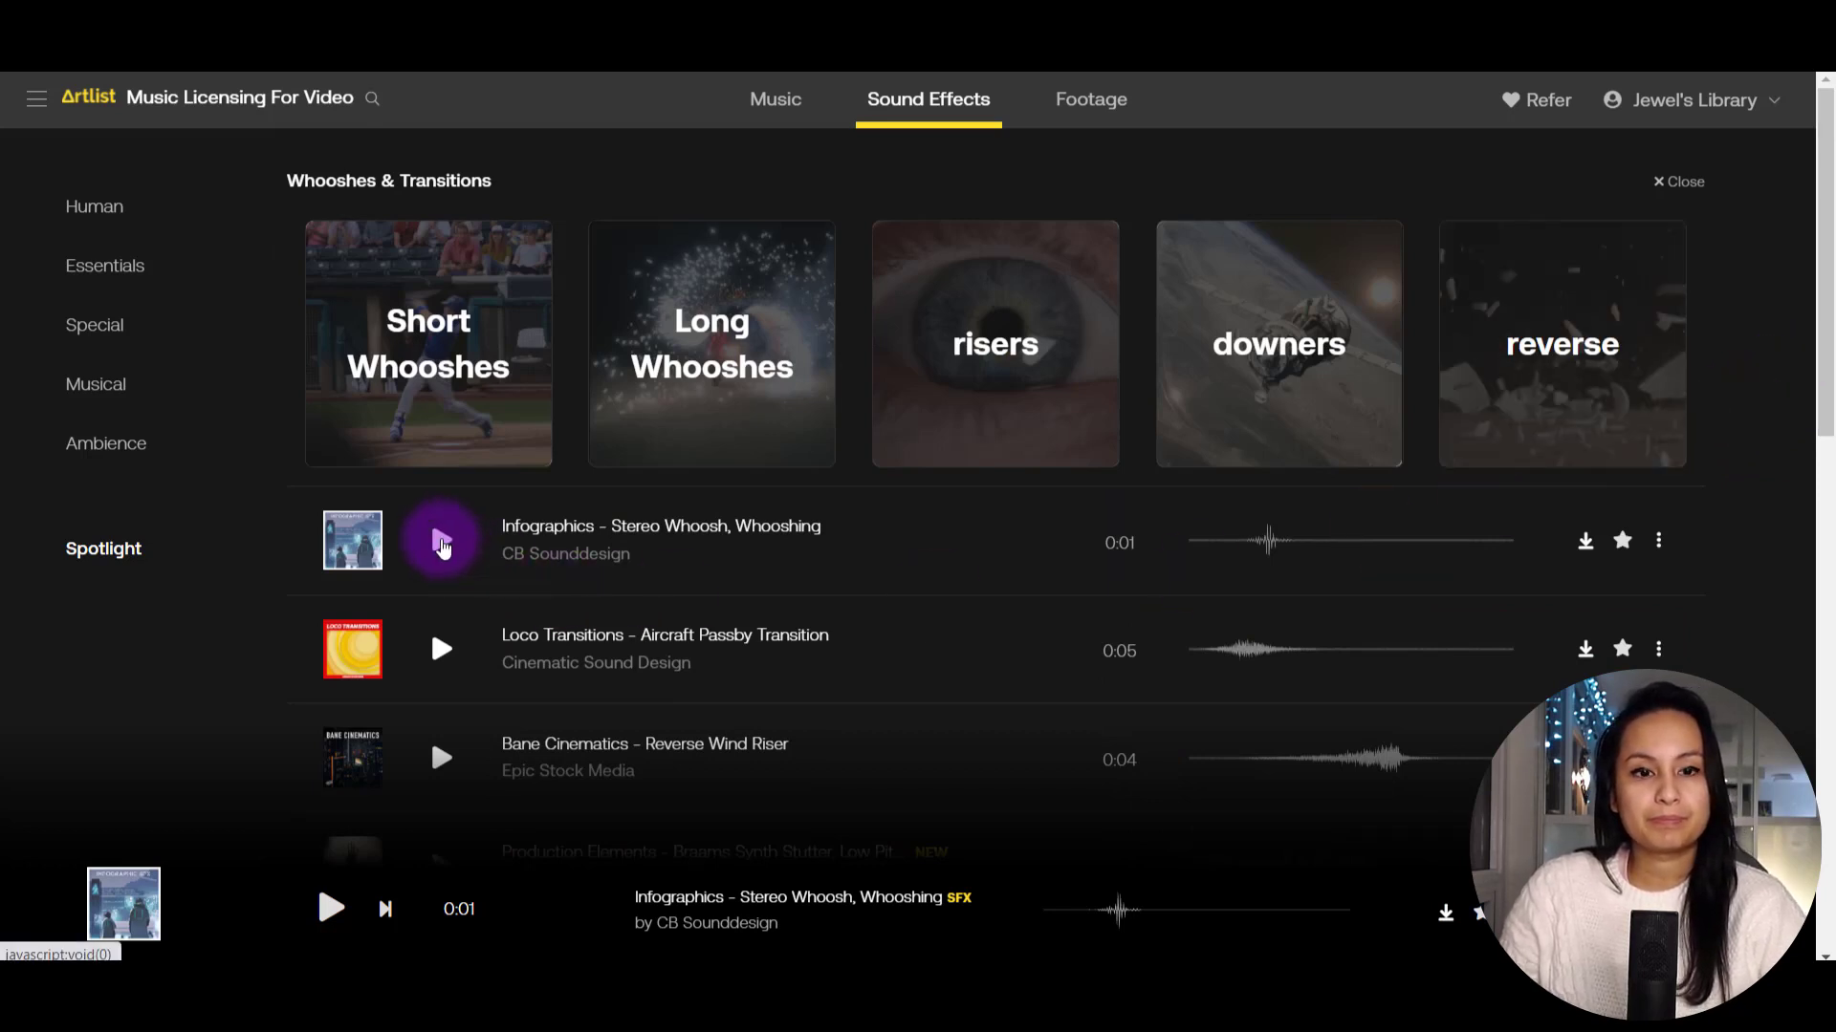
left_click(442, 543)
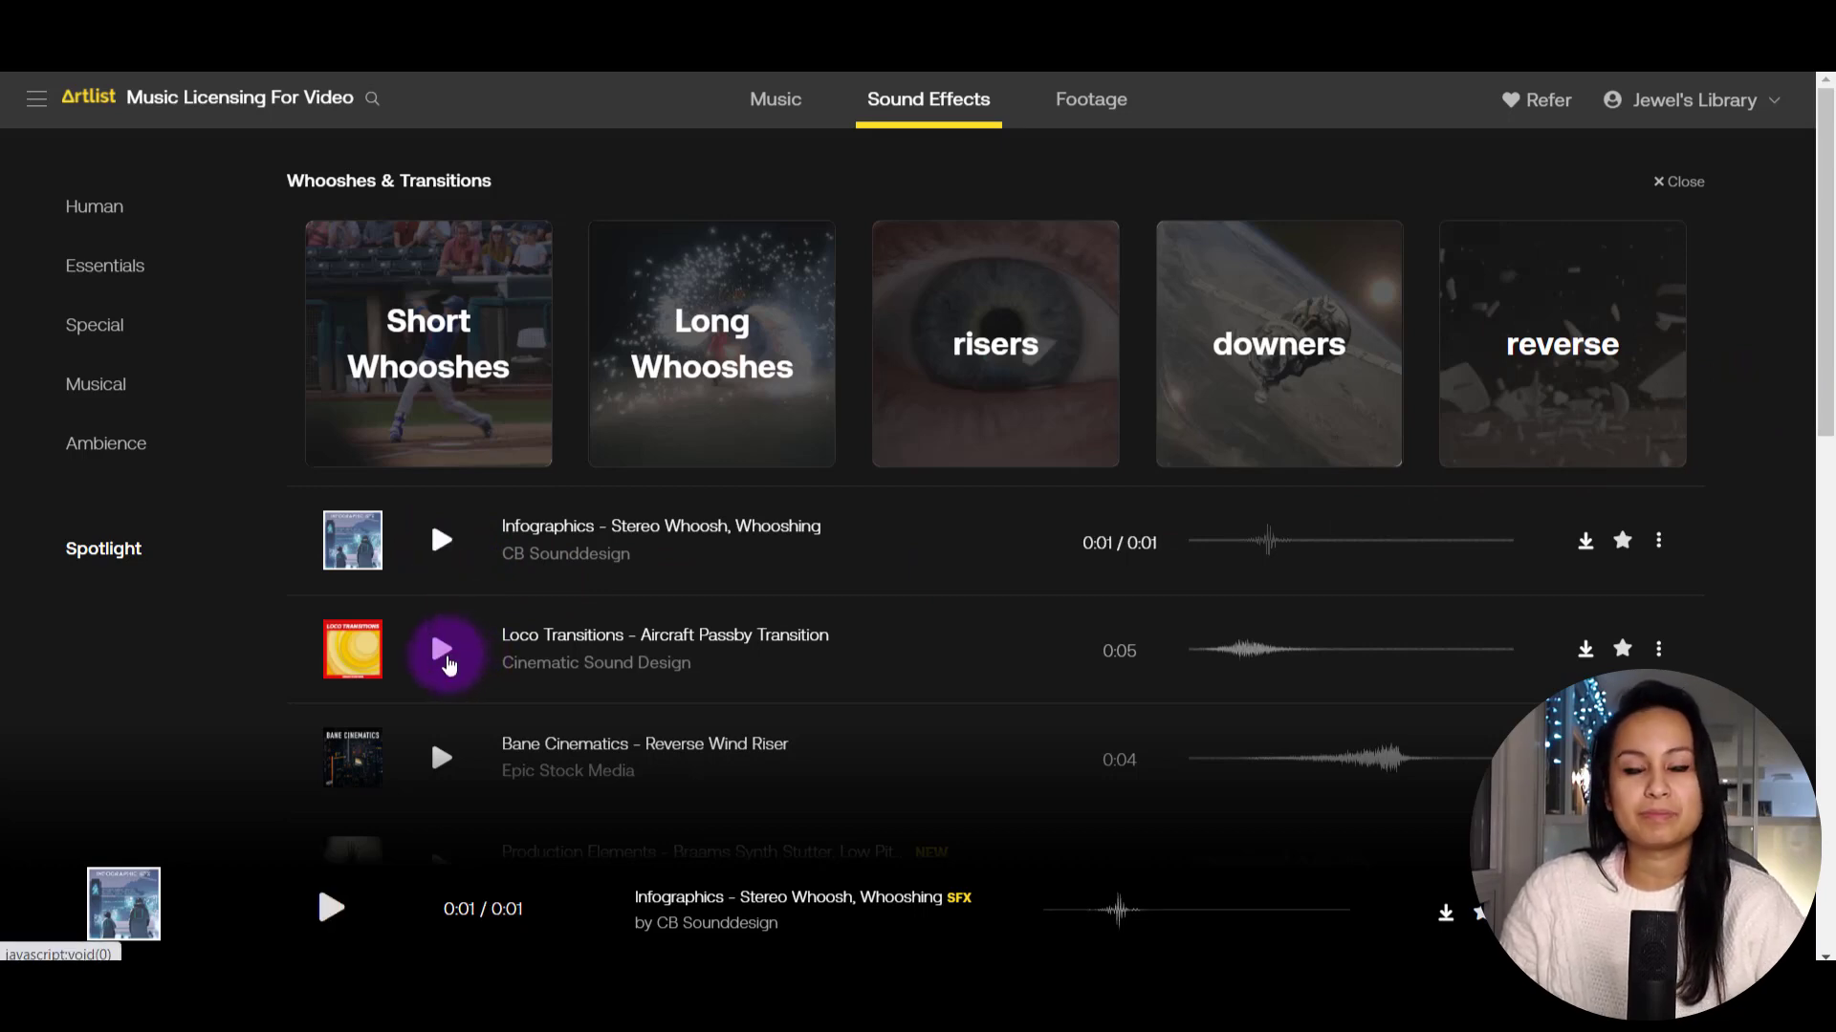
left_click(442, 651)
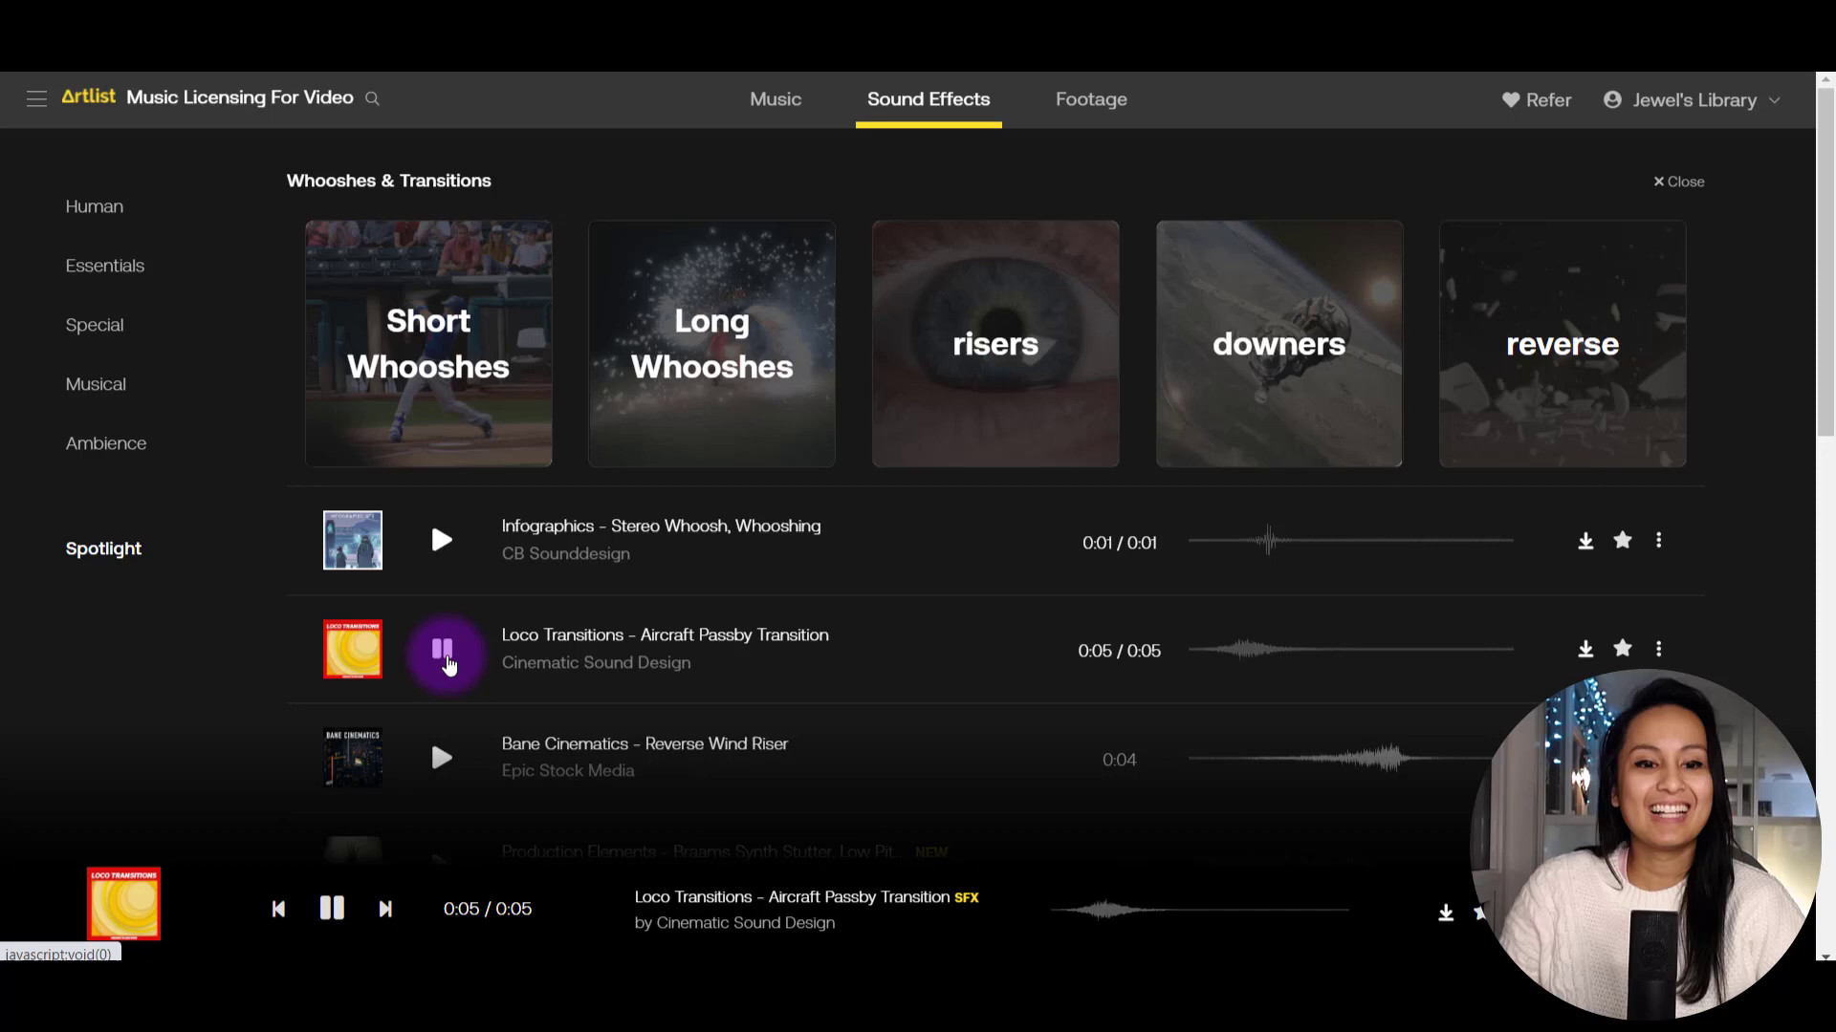
scroll(443, 662, "down", 1)
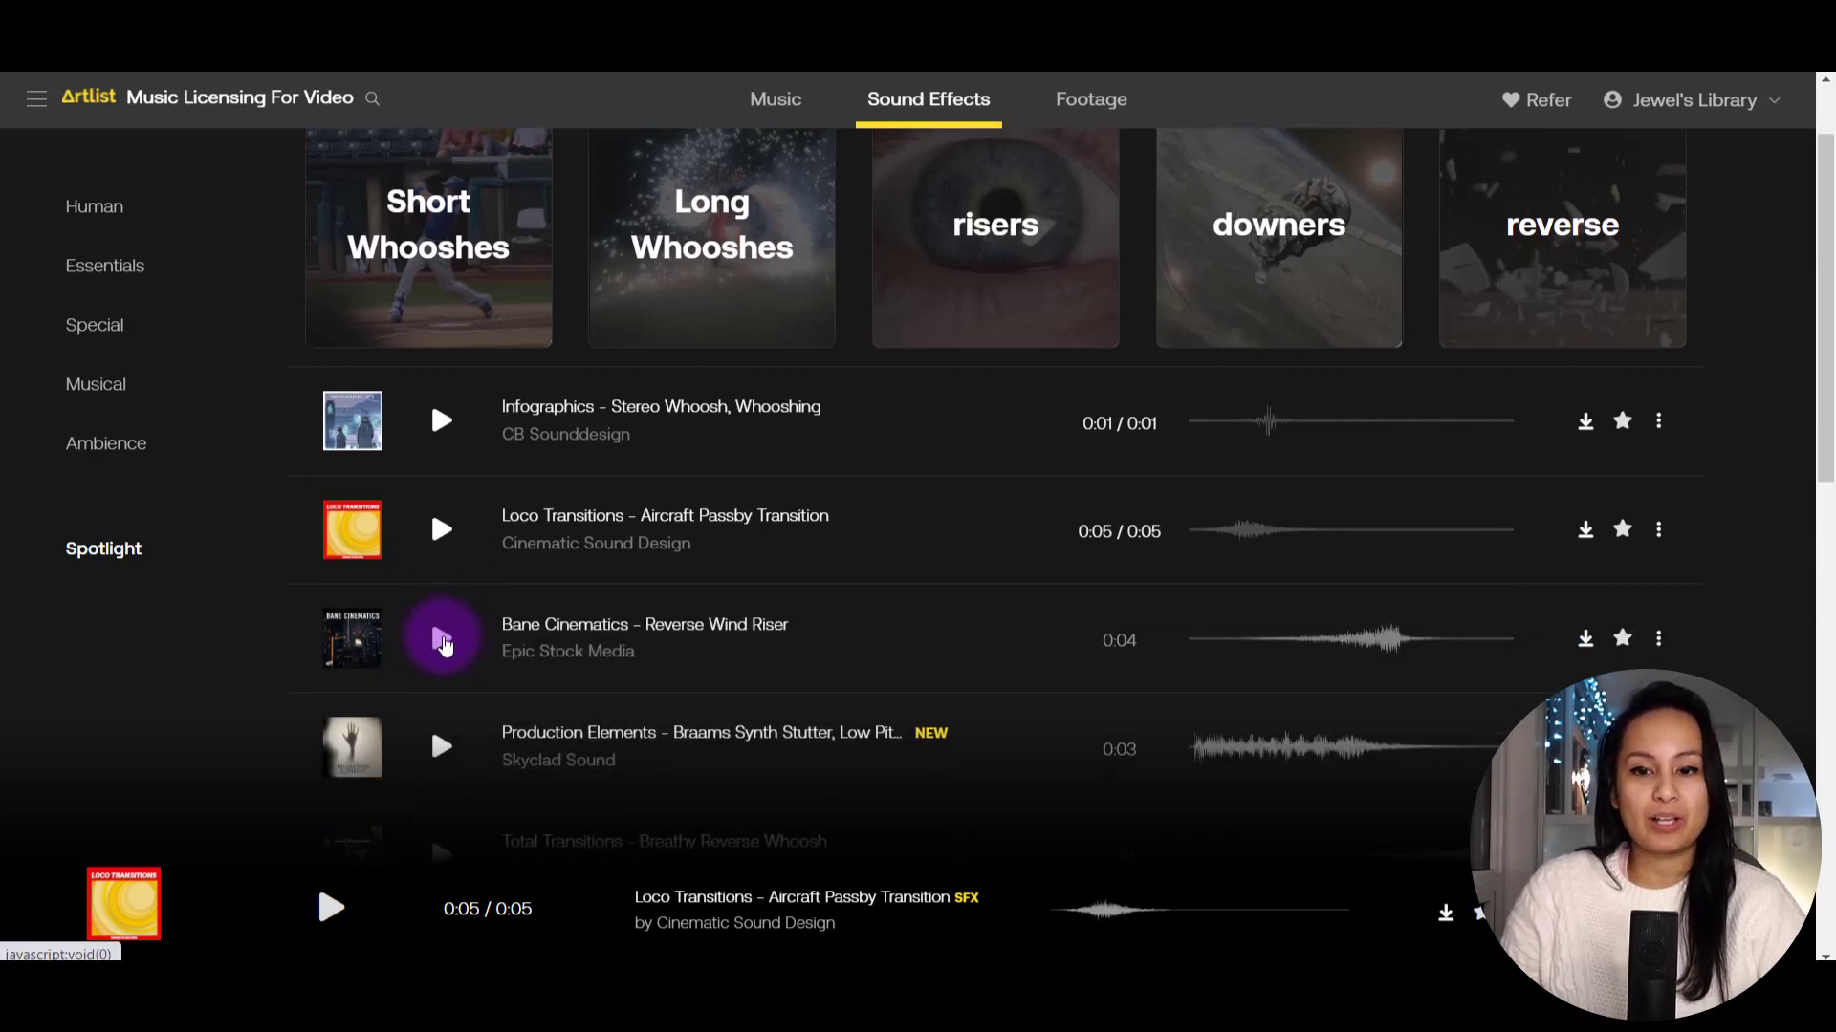
left_click(442, 640)
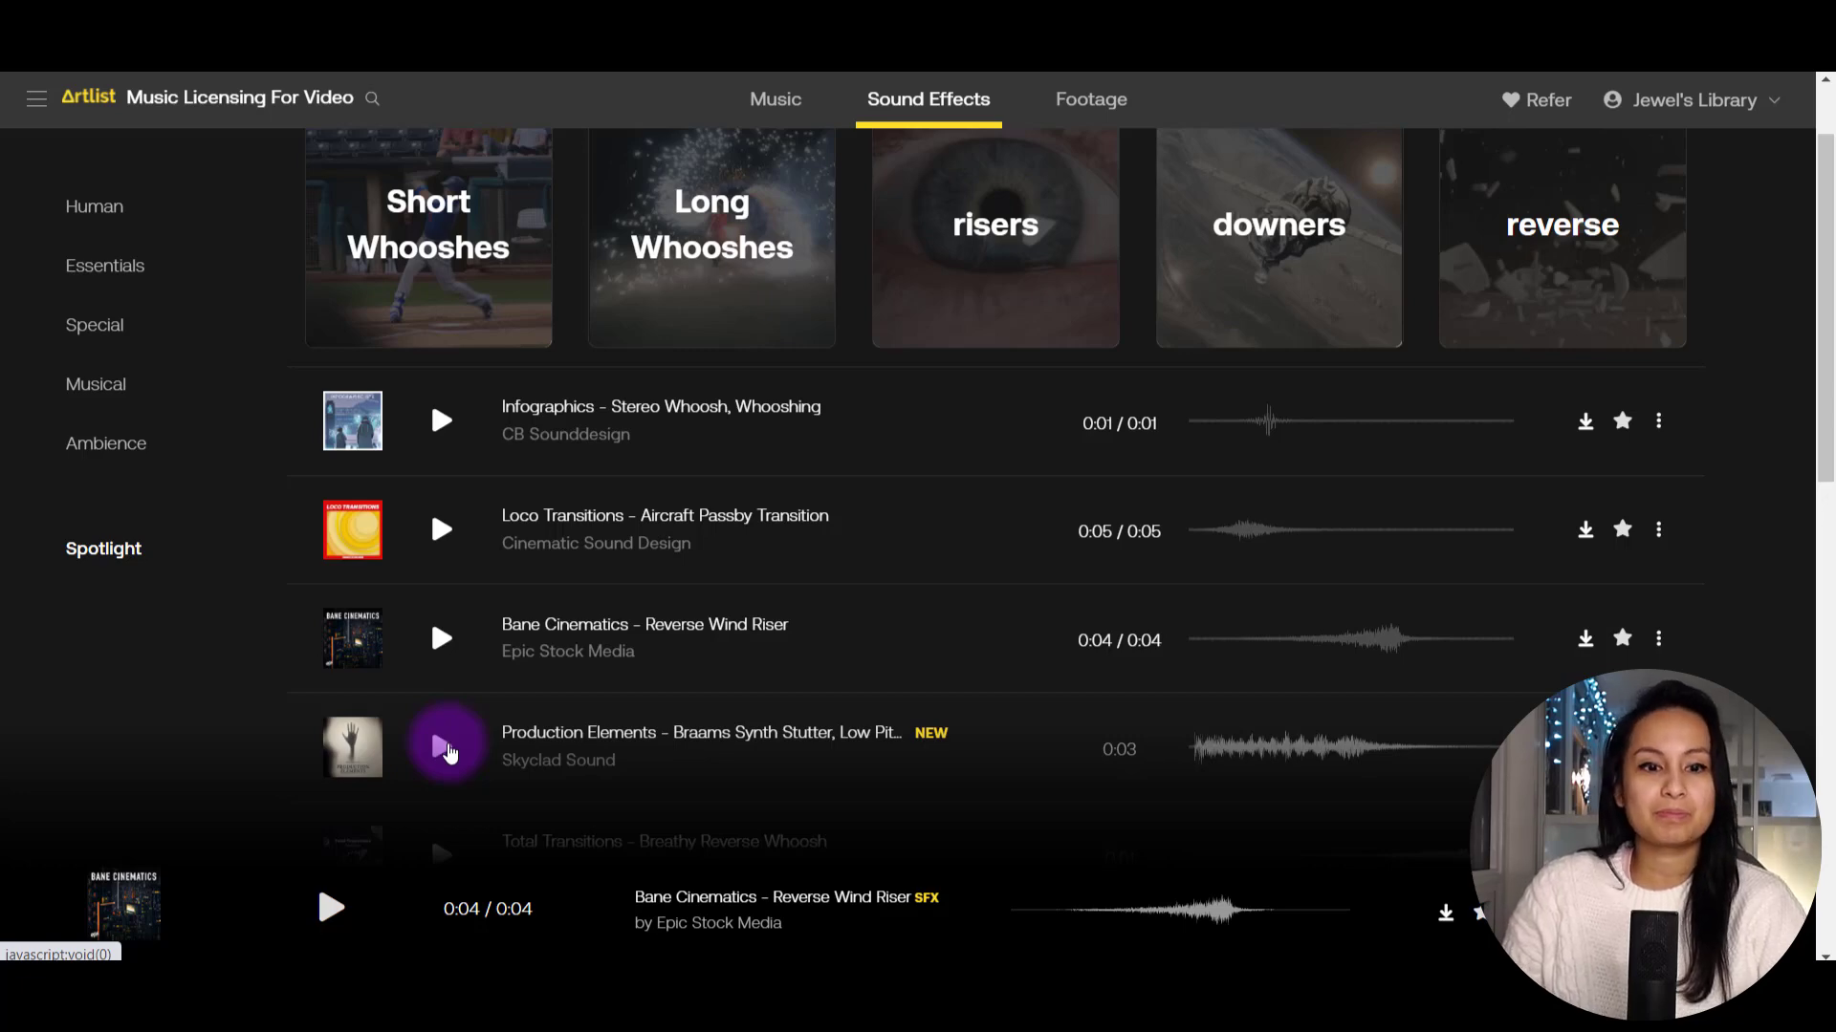
left_click(442, 748)
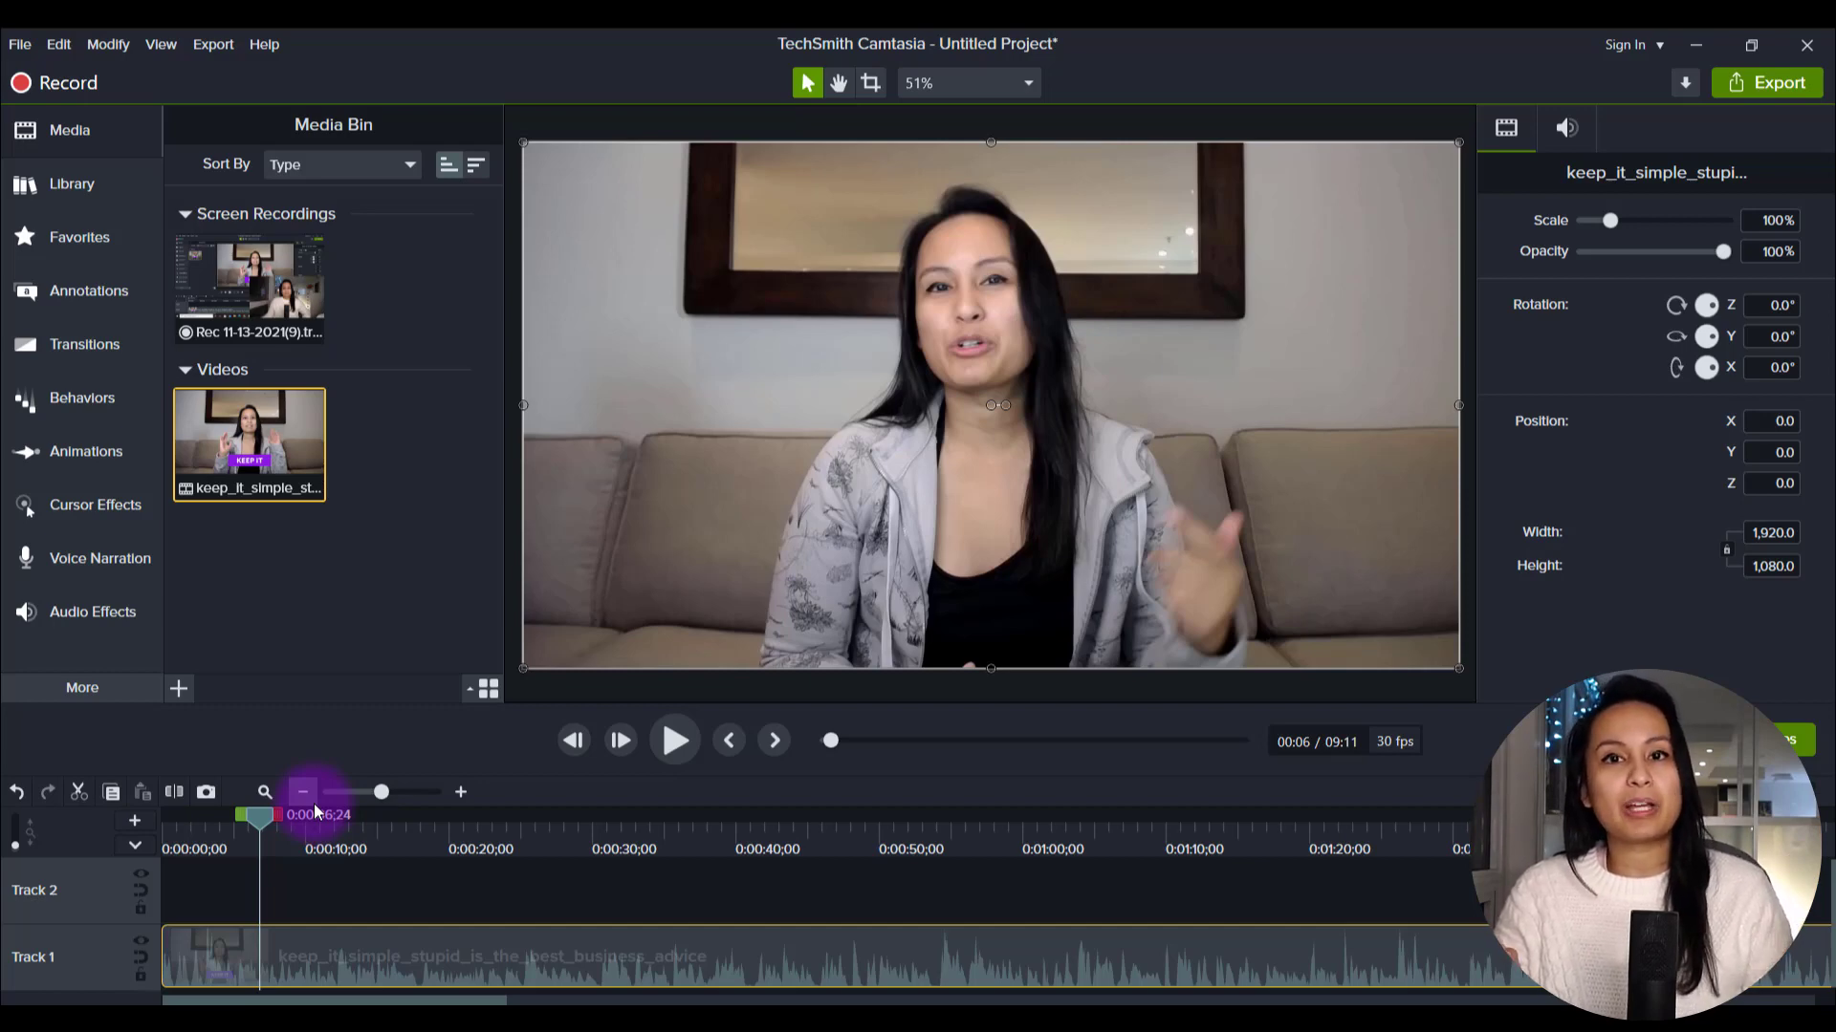
- Show the Essetino Audio library and browse clips from audioblocks-simple-bright to heartbeat-pulse-throbbing
left_click(59, 185)
scroll(383, 373, "down", 8)
scroll(382, 457, "up", 5)
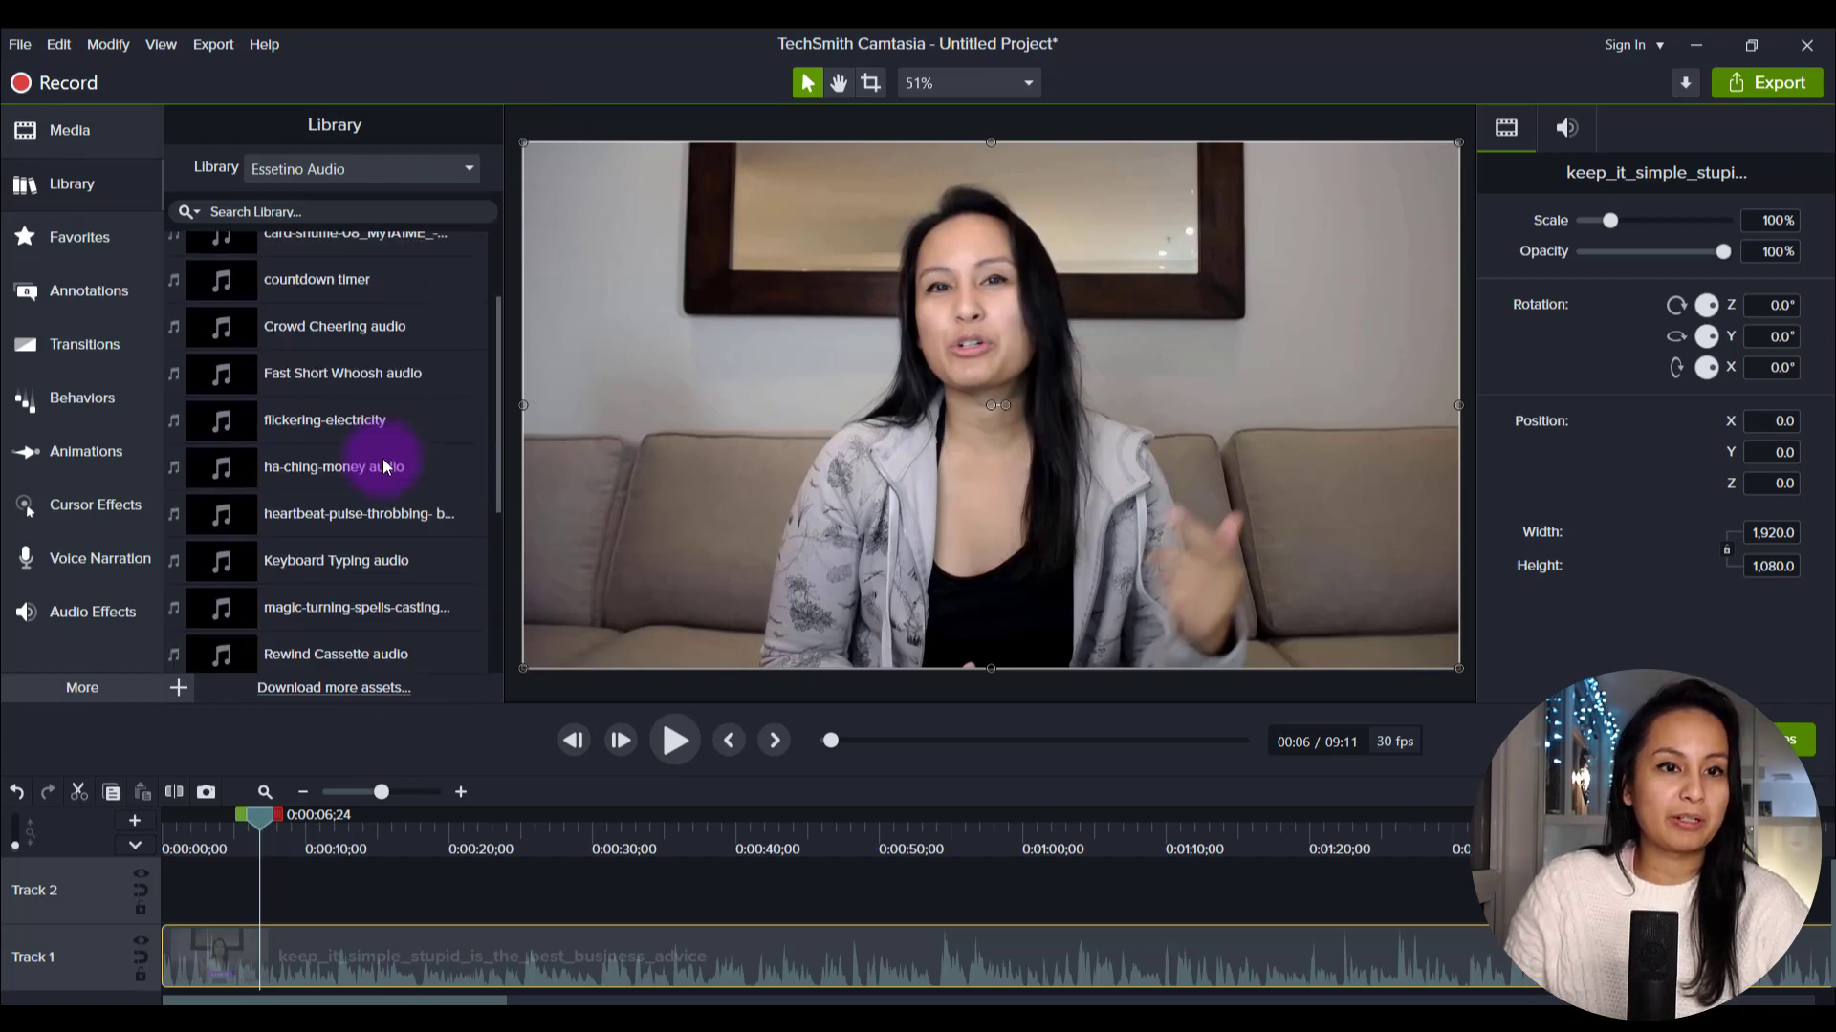
scroll(383, 457, "down", 5)
scroll(386, 508, "up", 6)
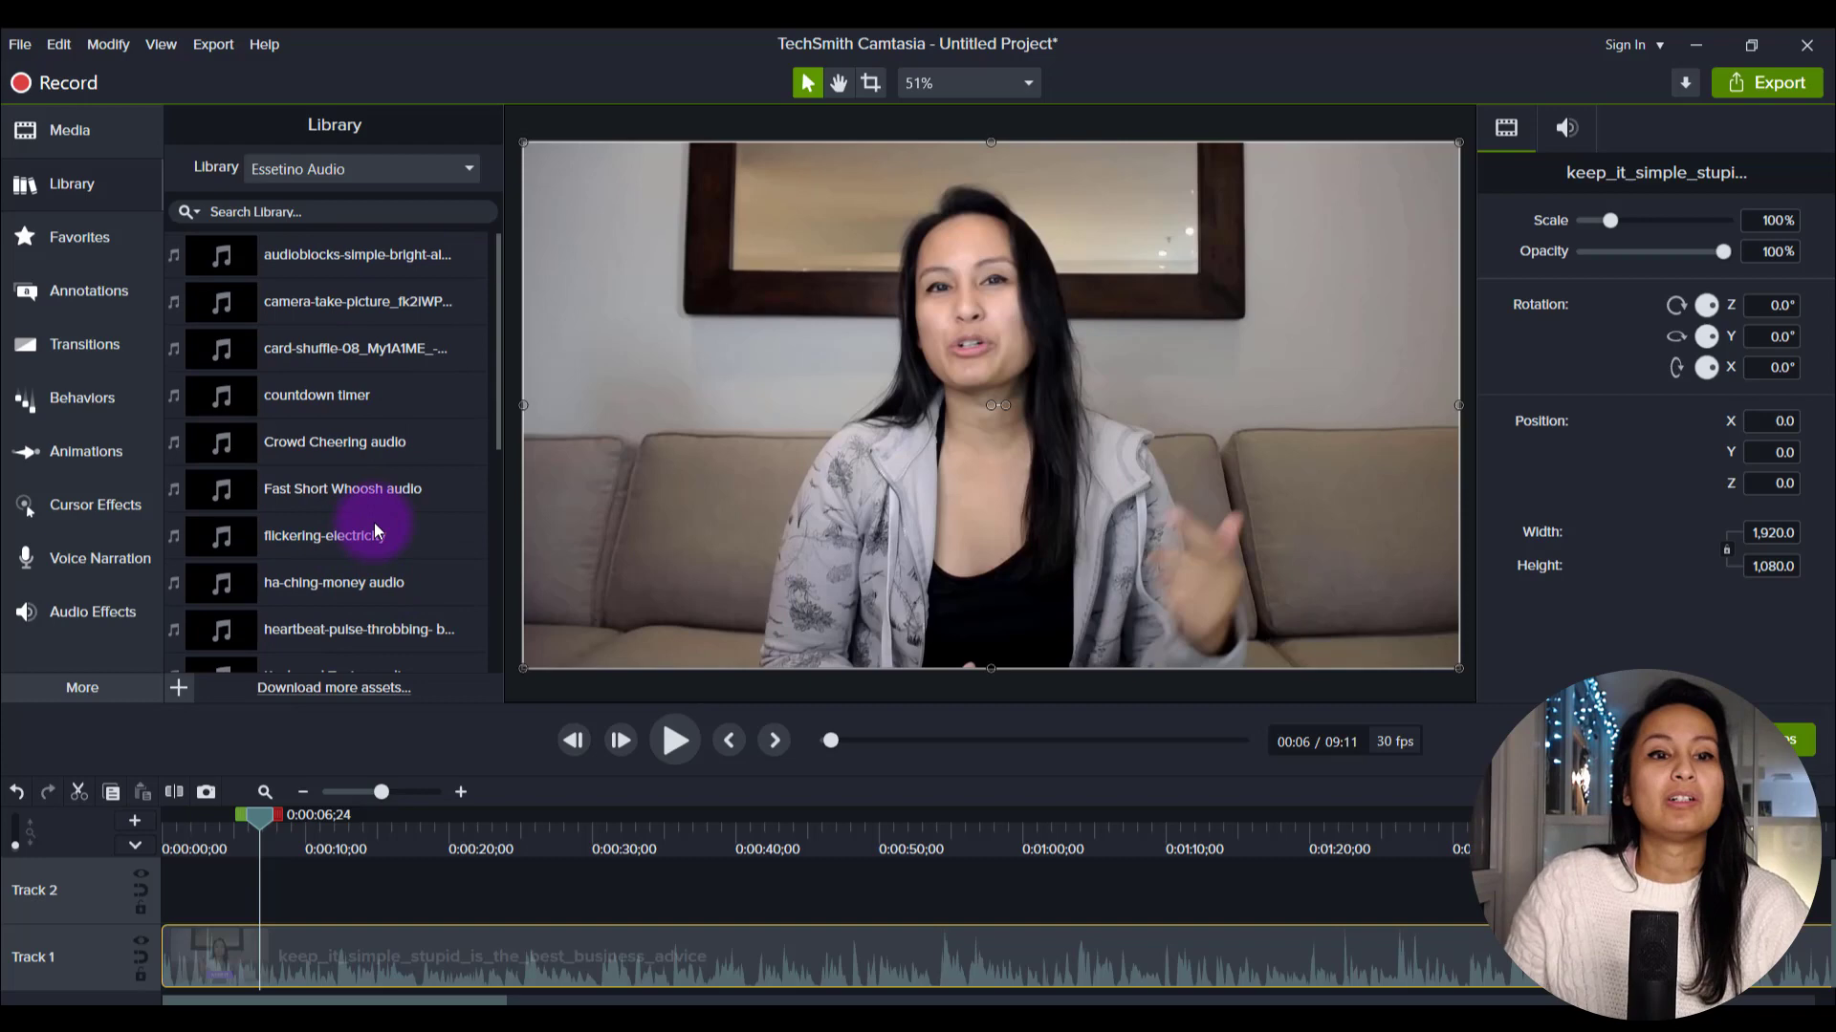
scroll(375, 524, "down", 3)
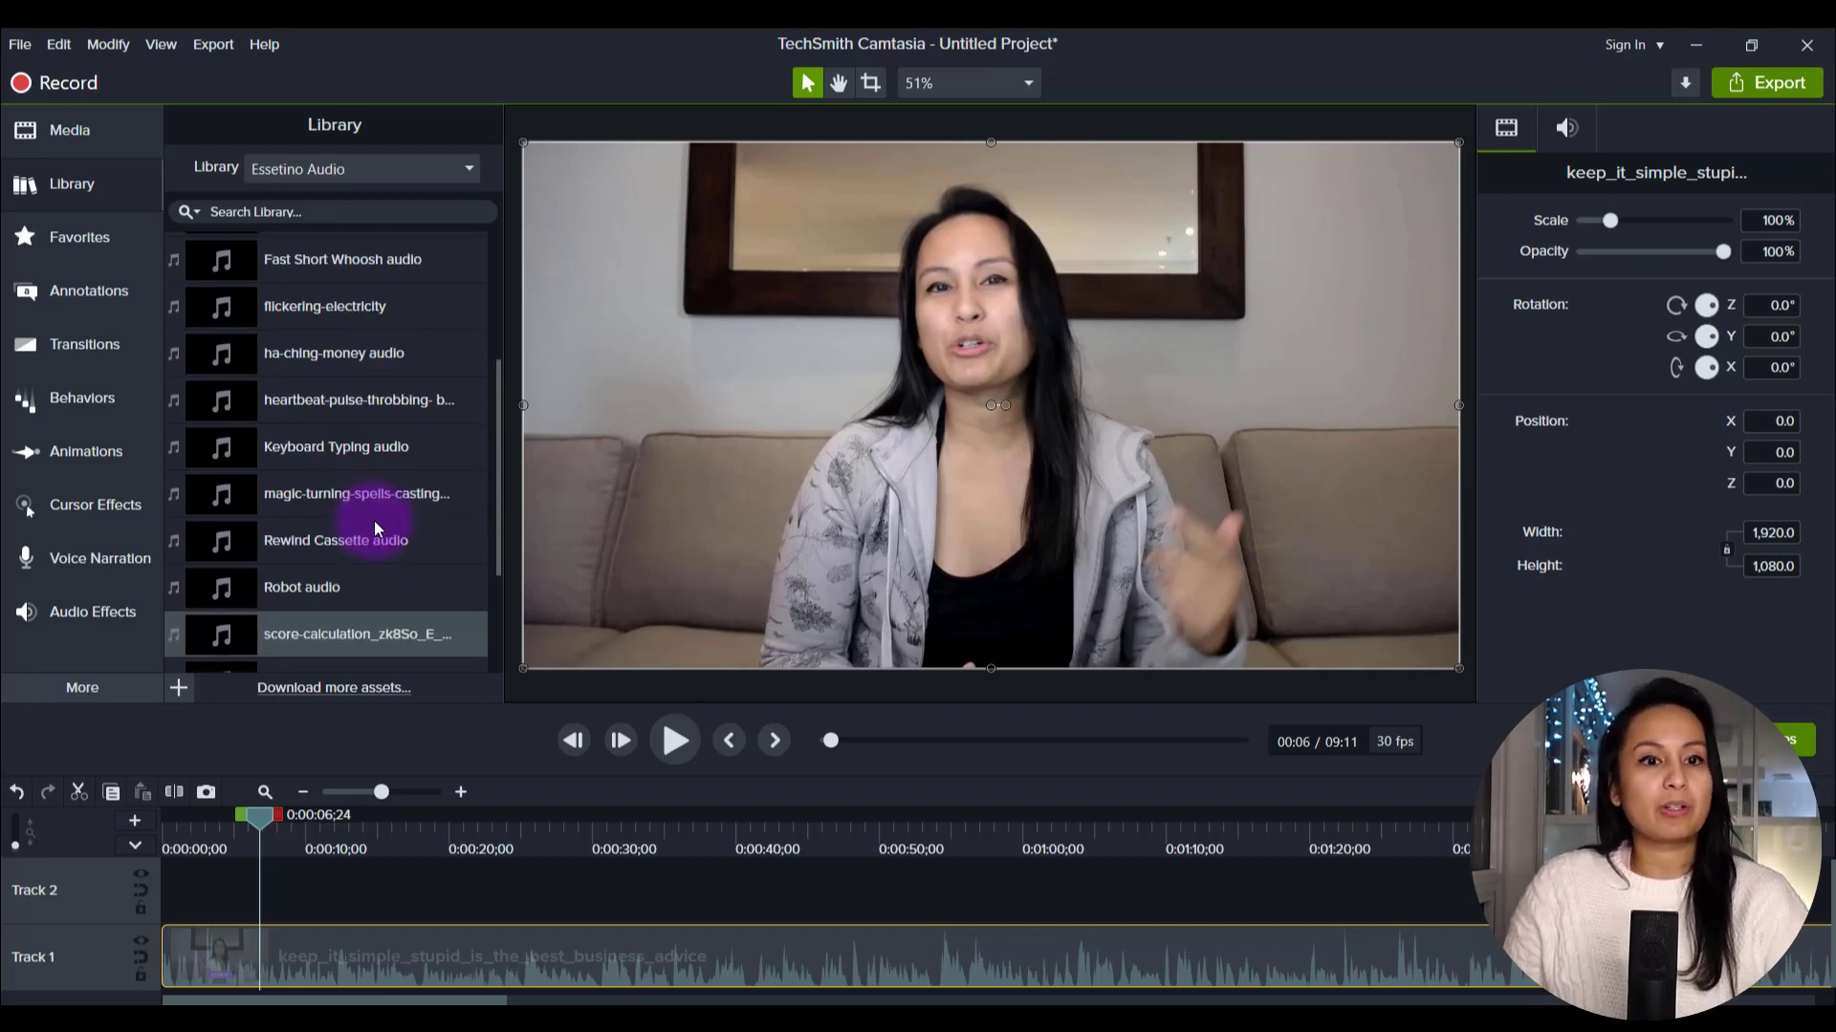
scroll(375, 520, "down", 3)
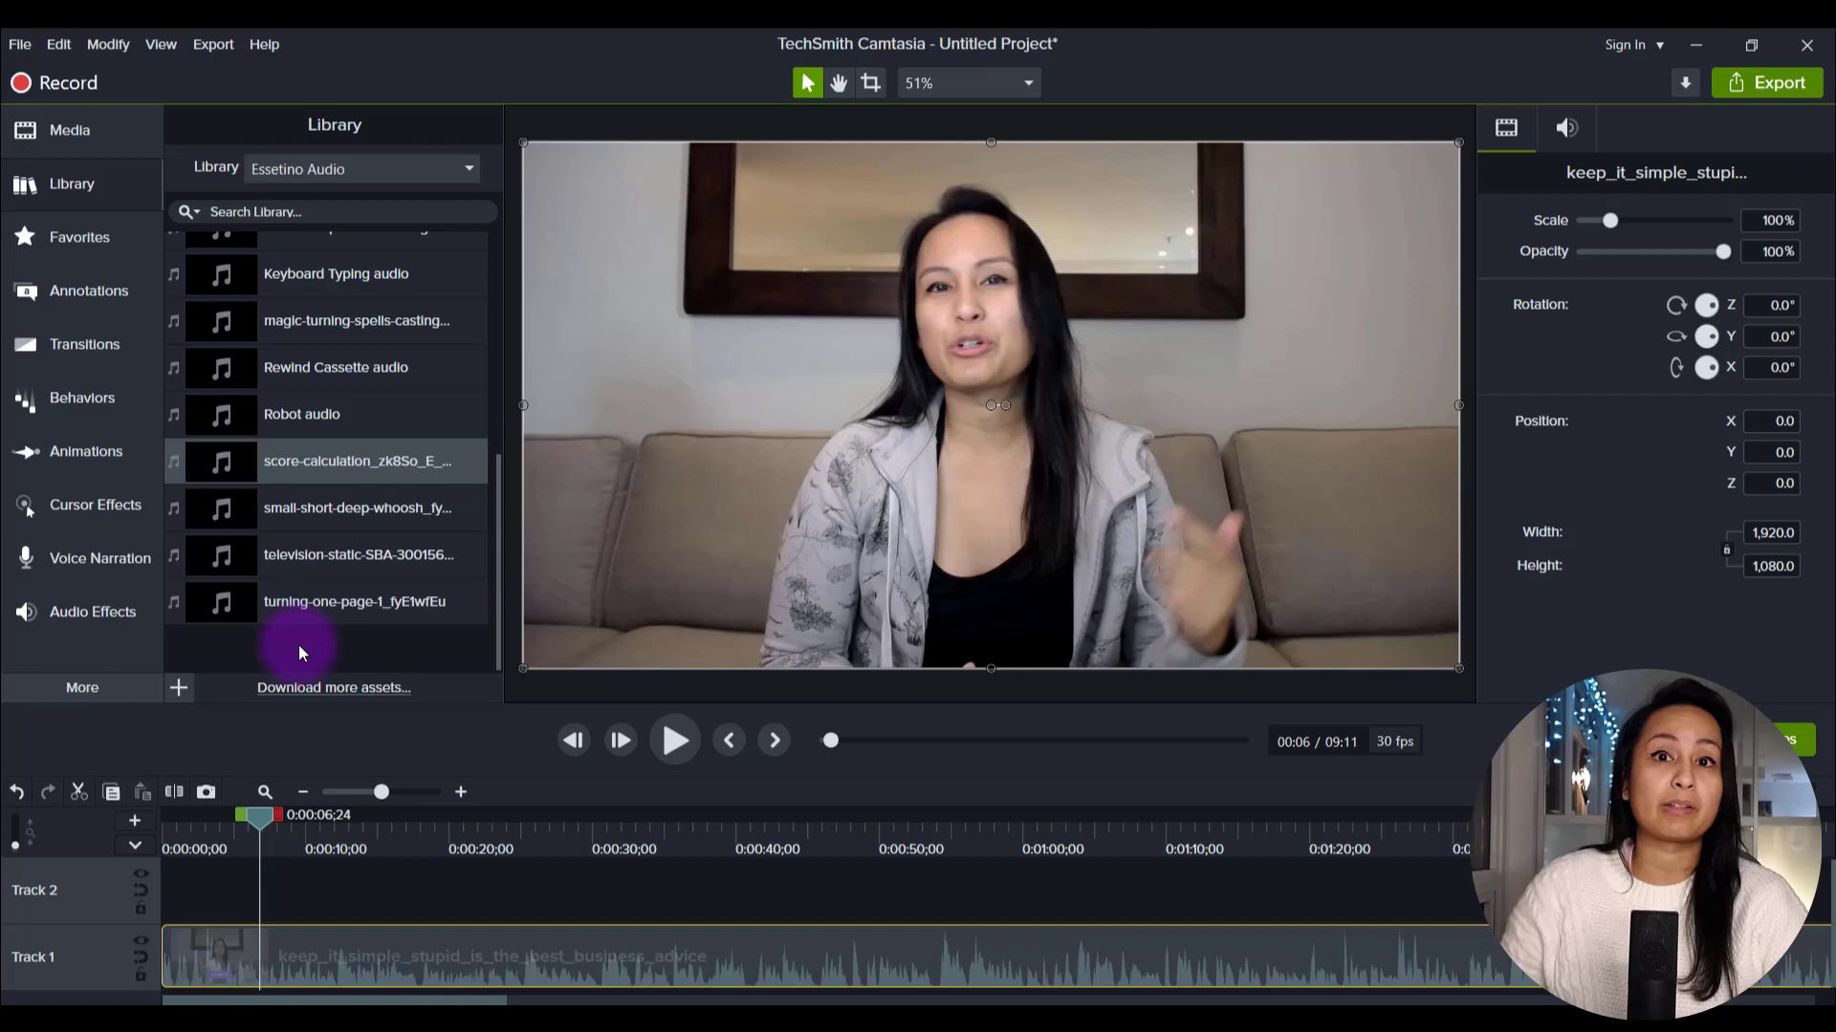
scroll(299, 644, "up", 5)
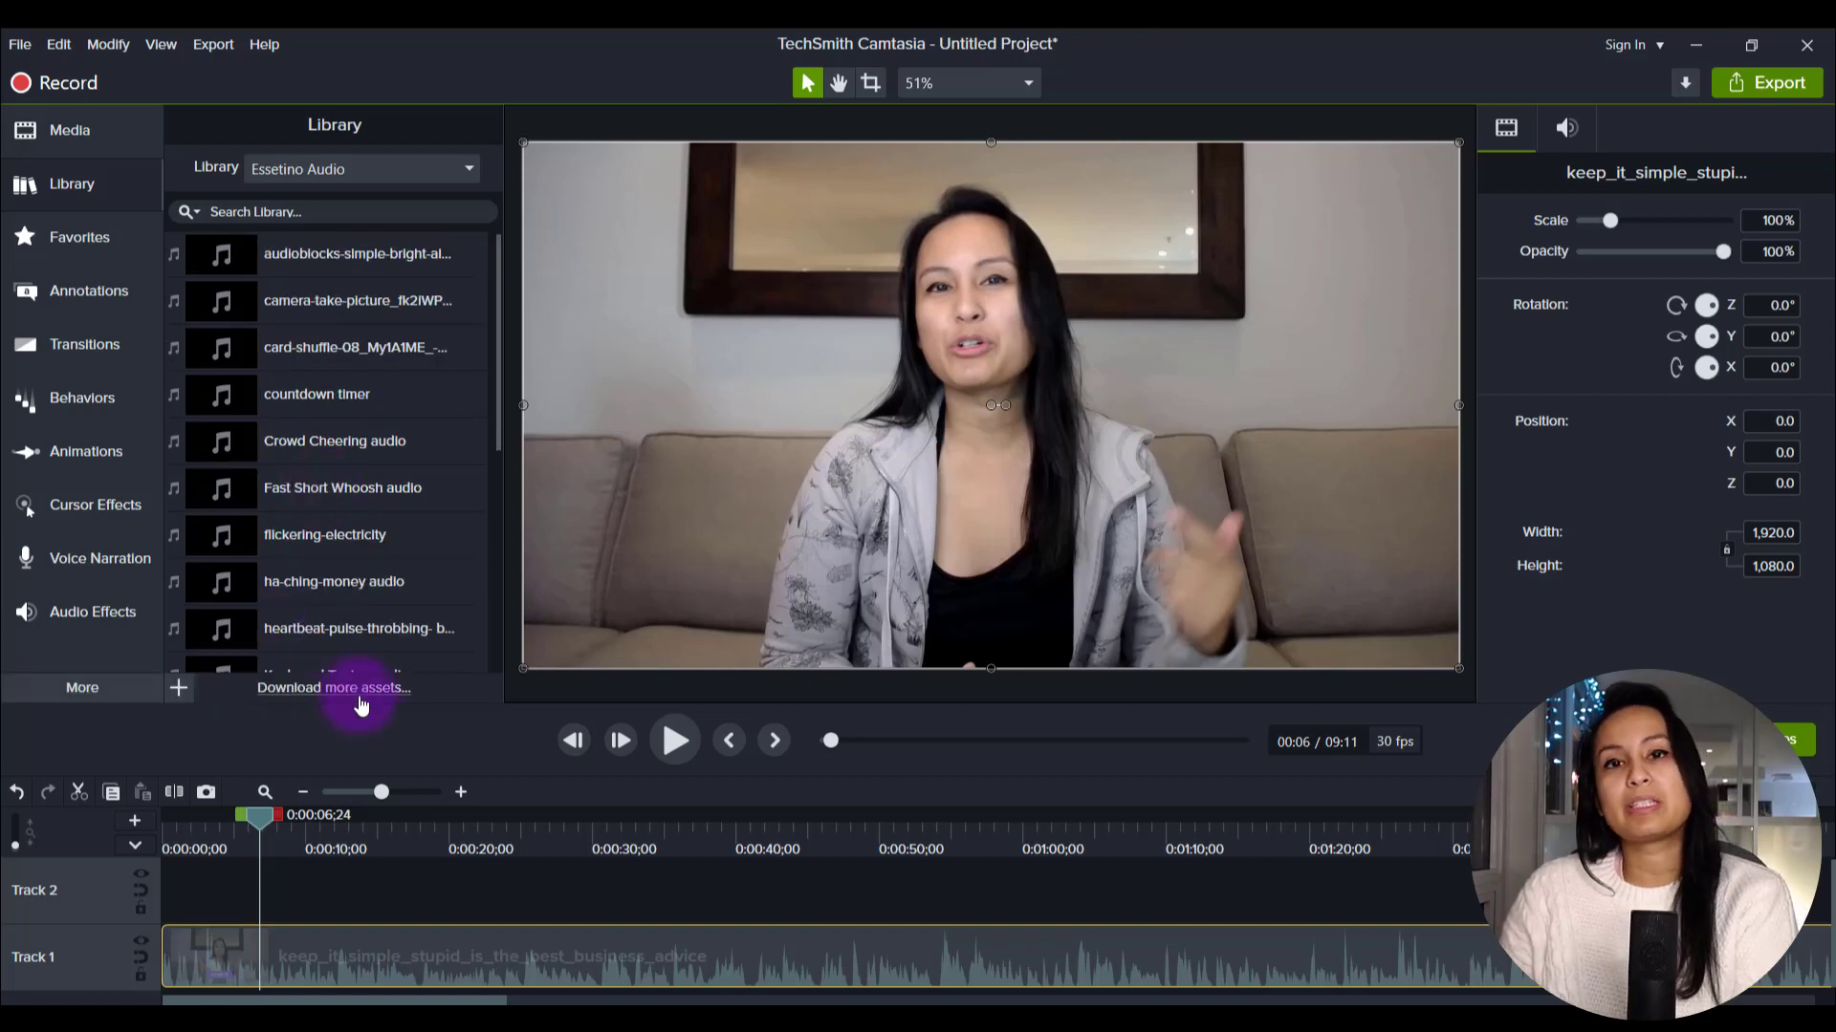
mouse_move(304, 490)
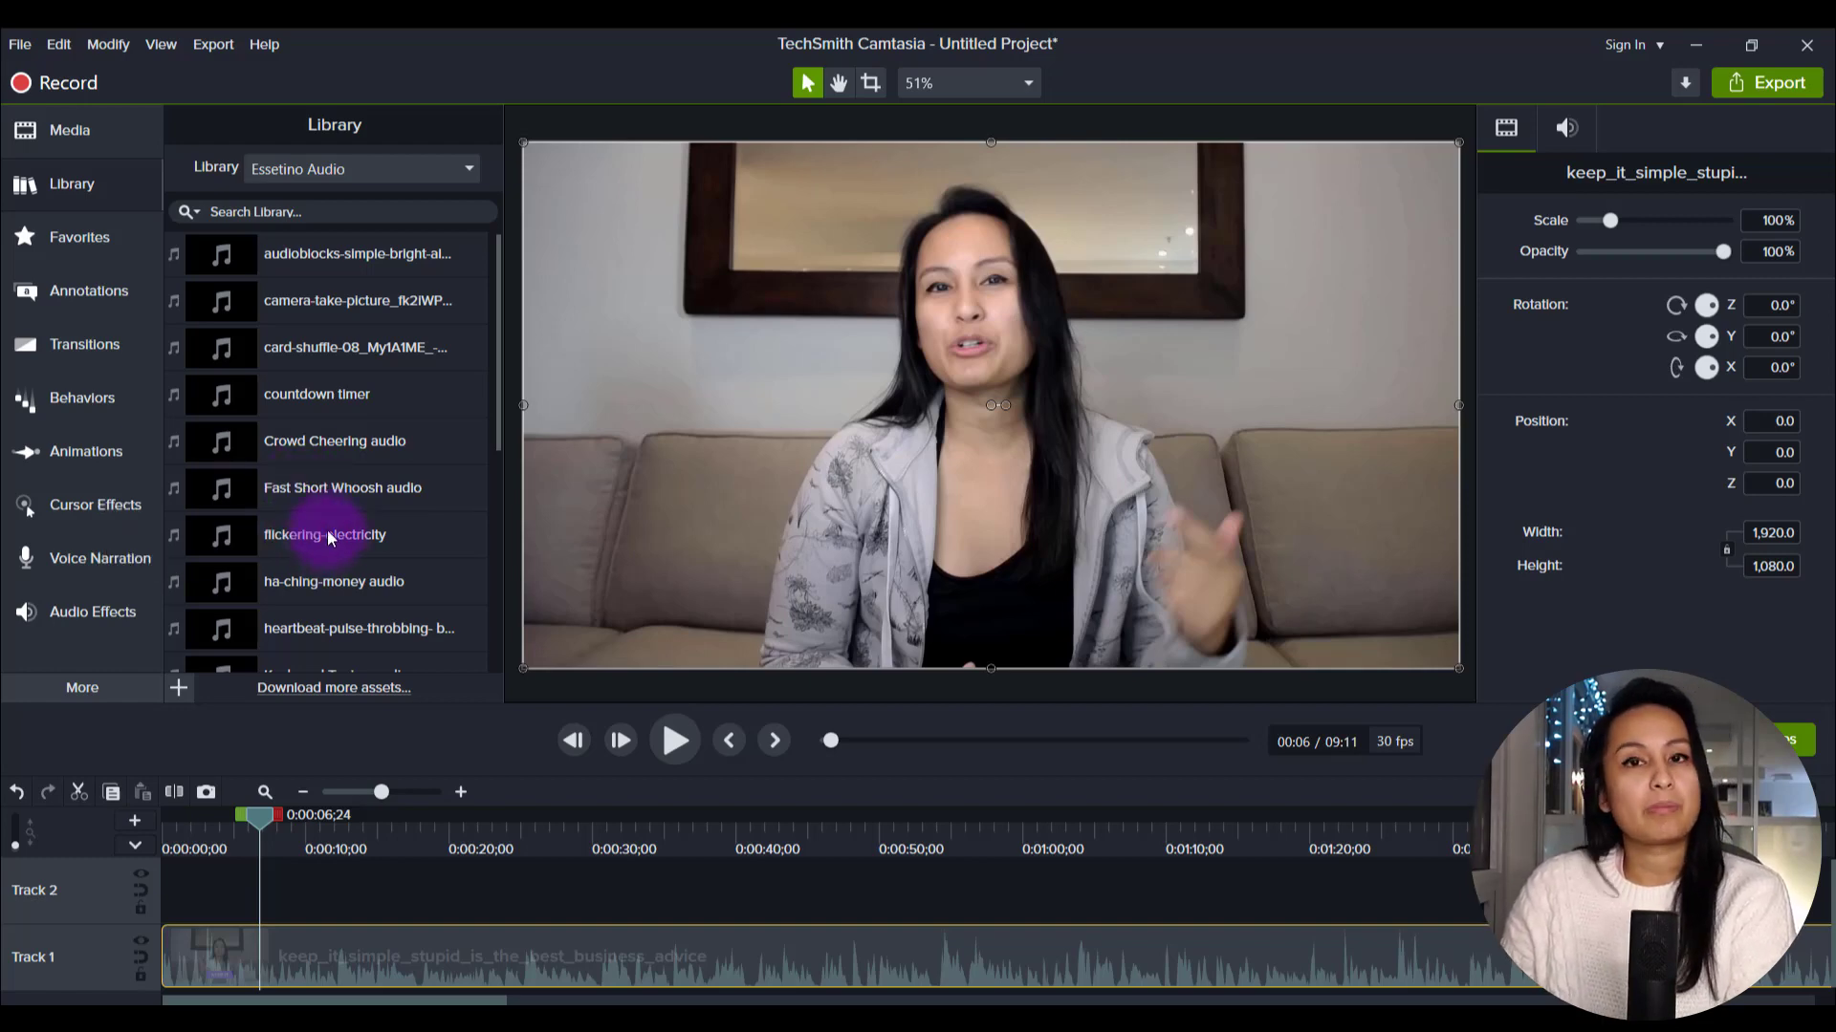
scroll(328, 531, "down", 4)
scroll(315, 430, "up", 4)
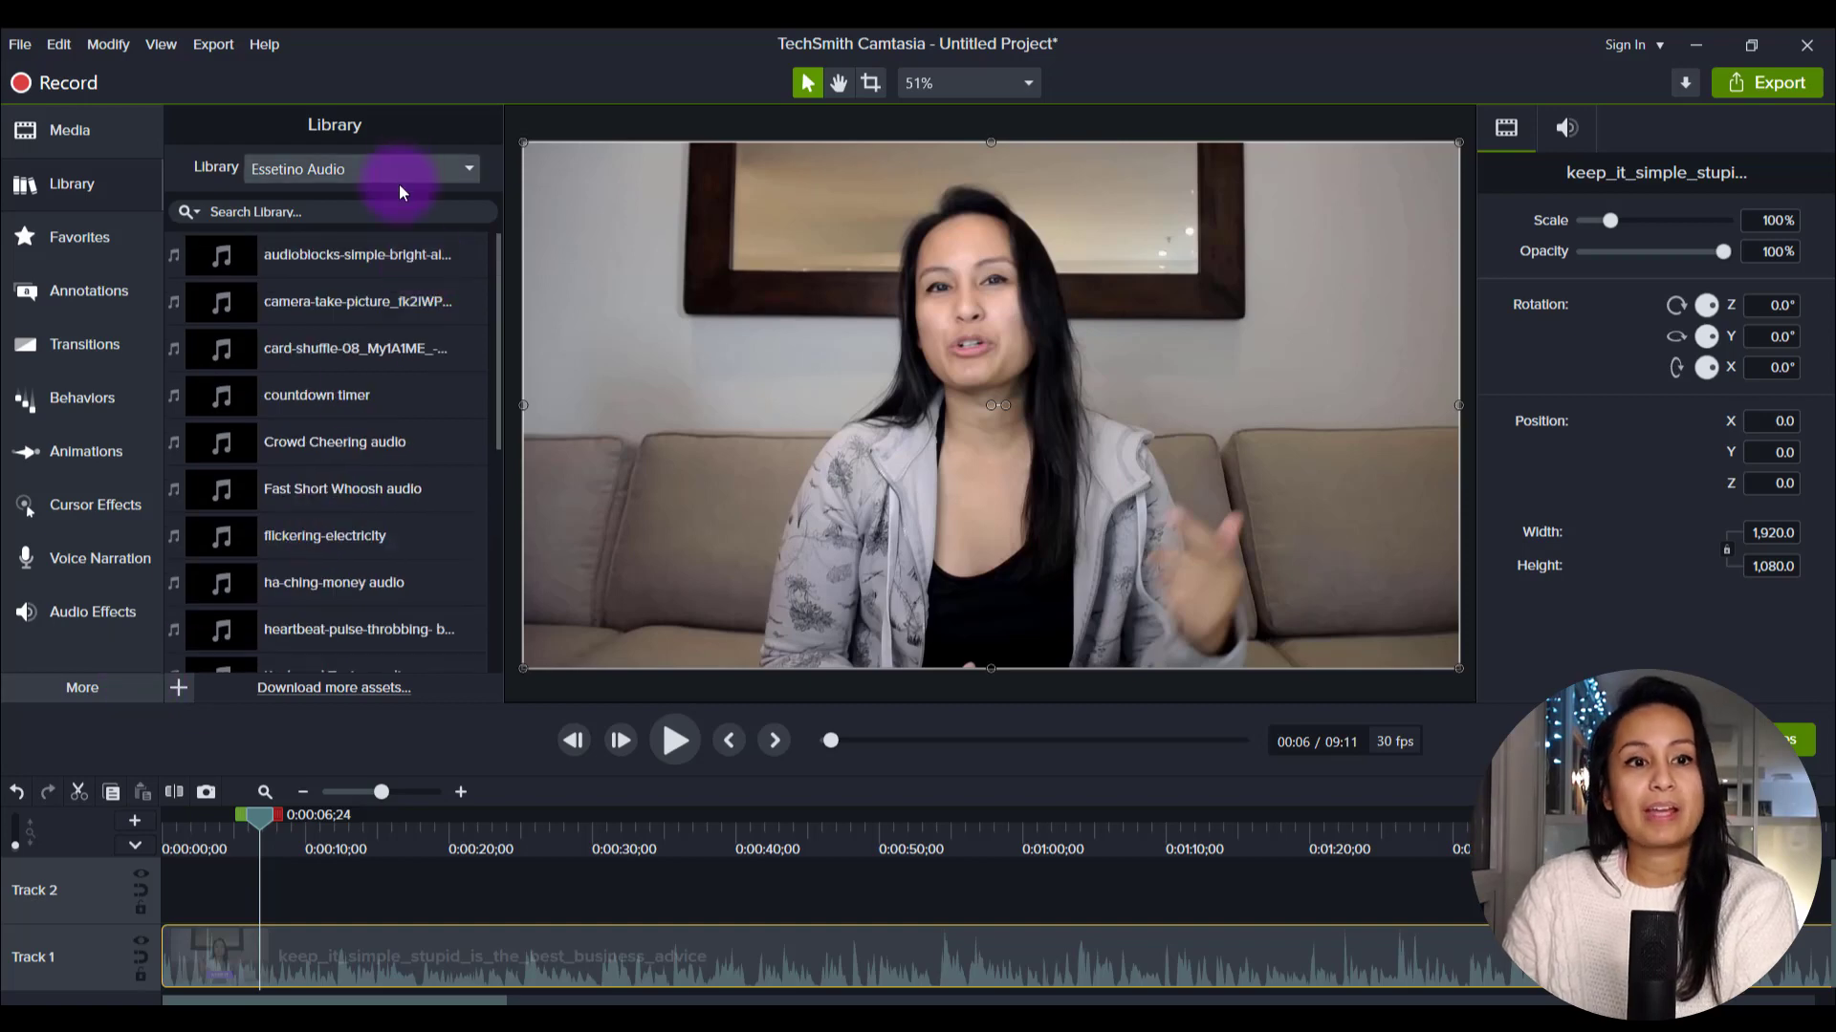
left_click(53, 146)
left_click(223, 656)
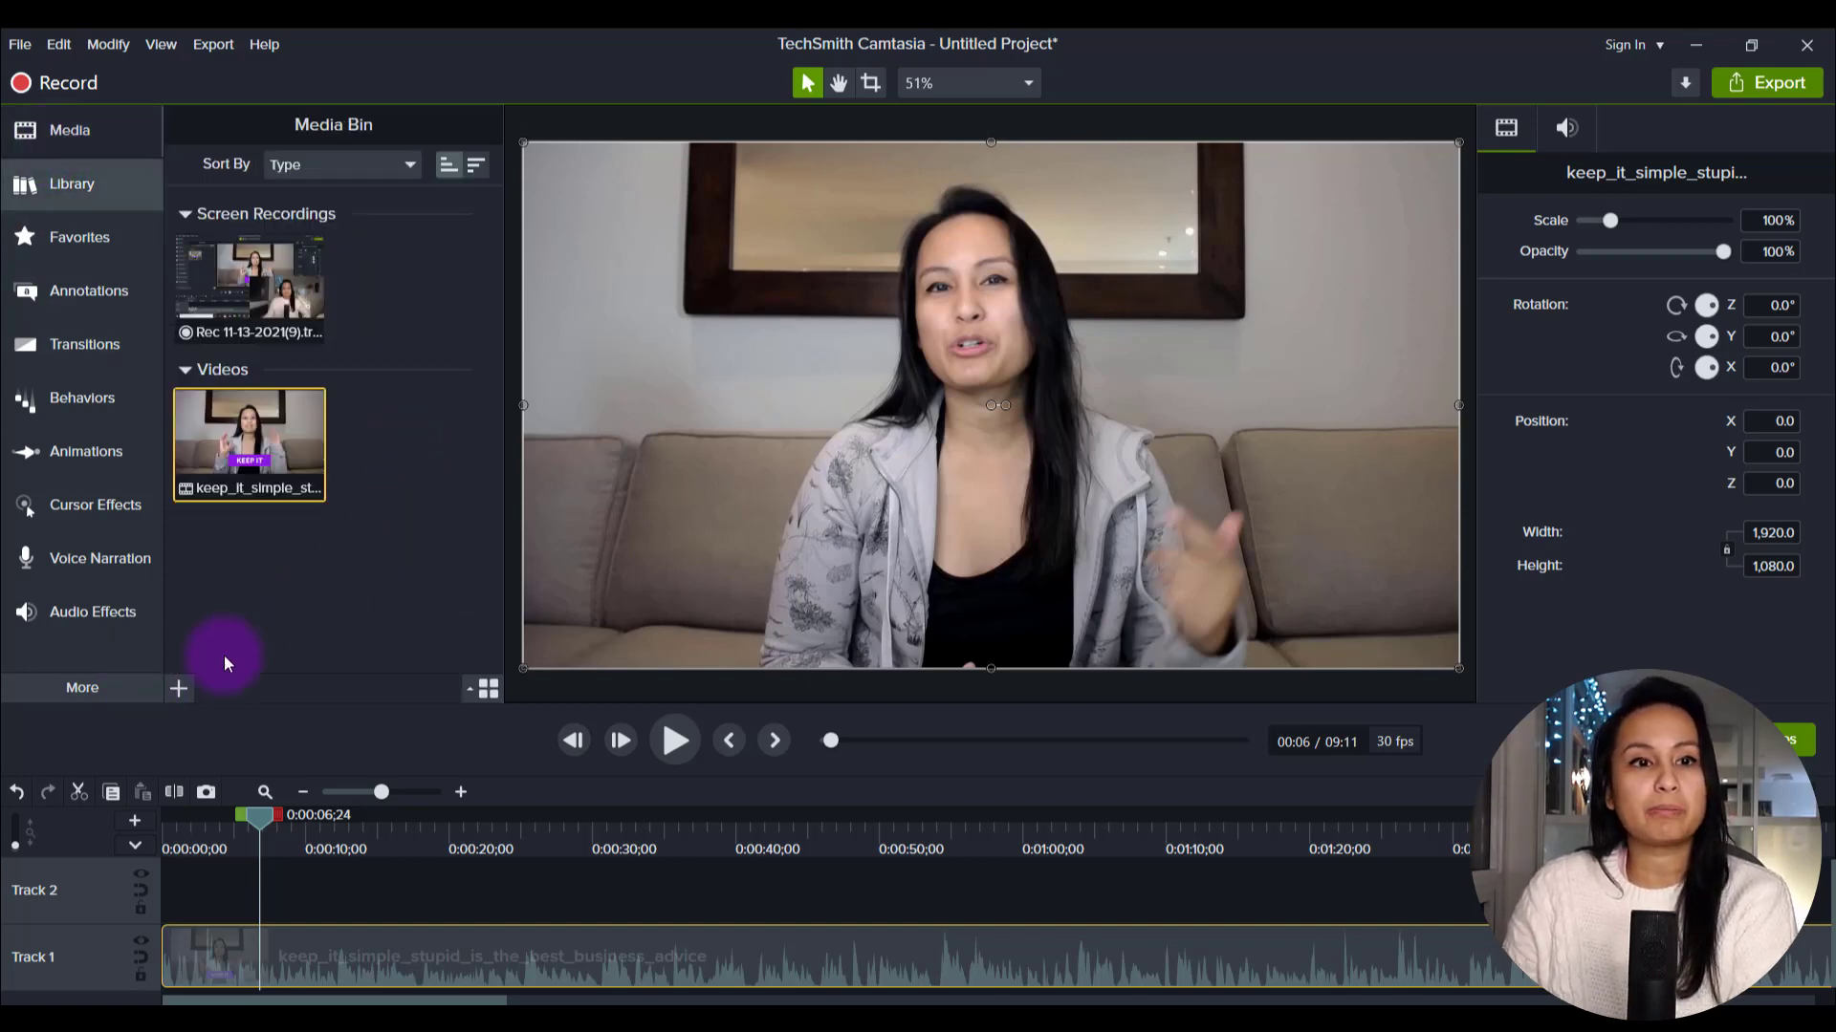
left_click(180, 687)
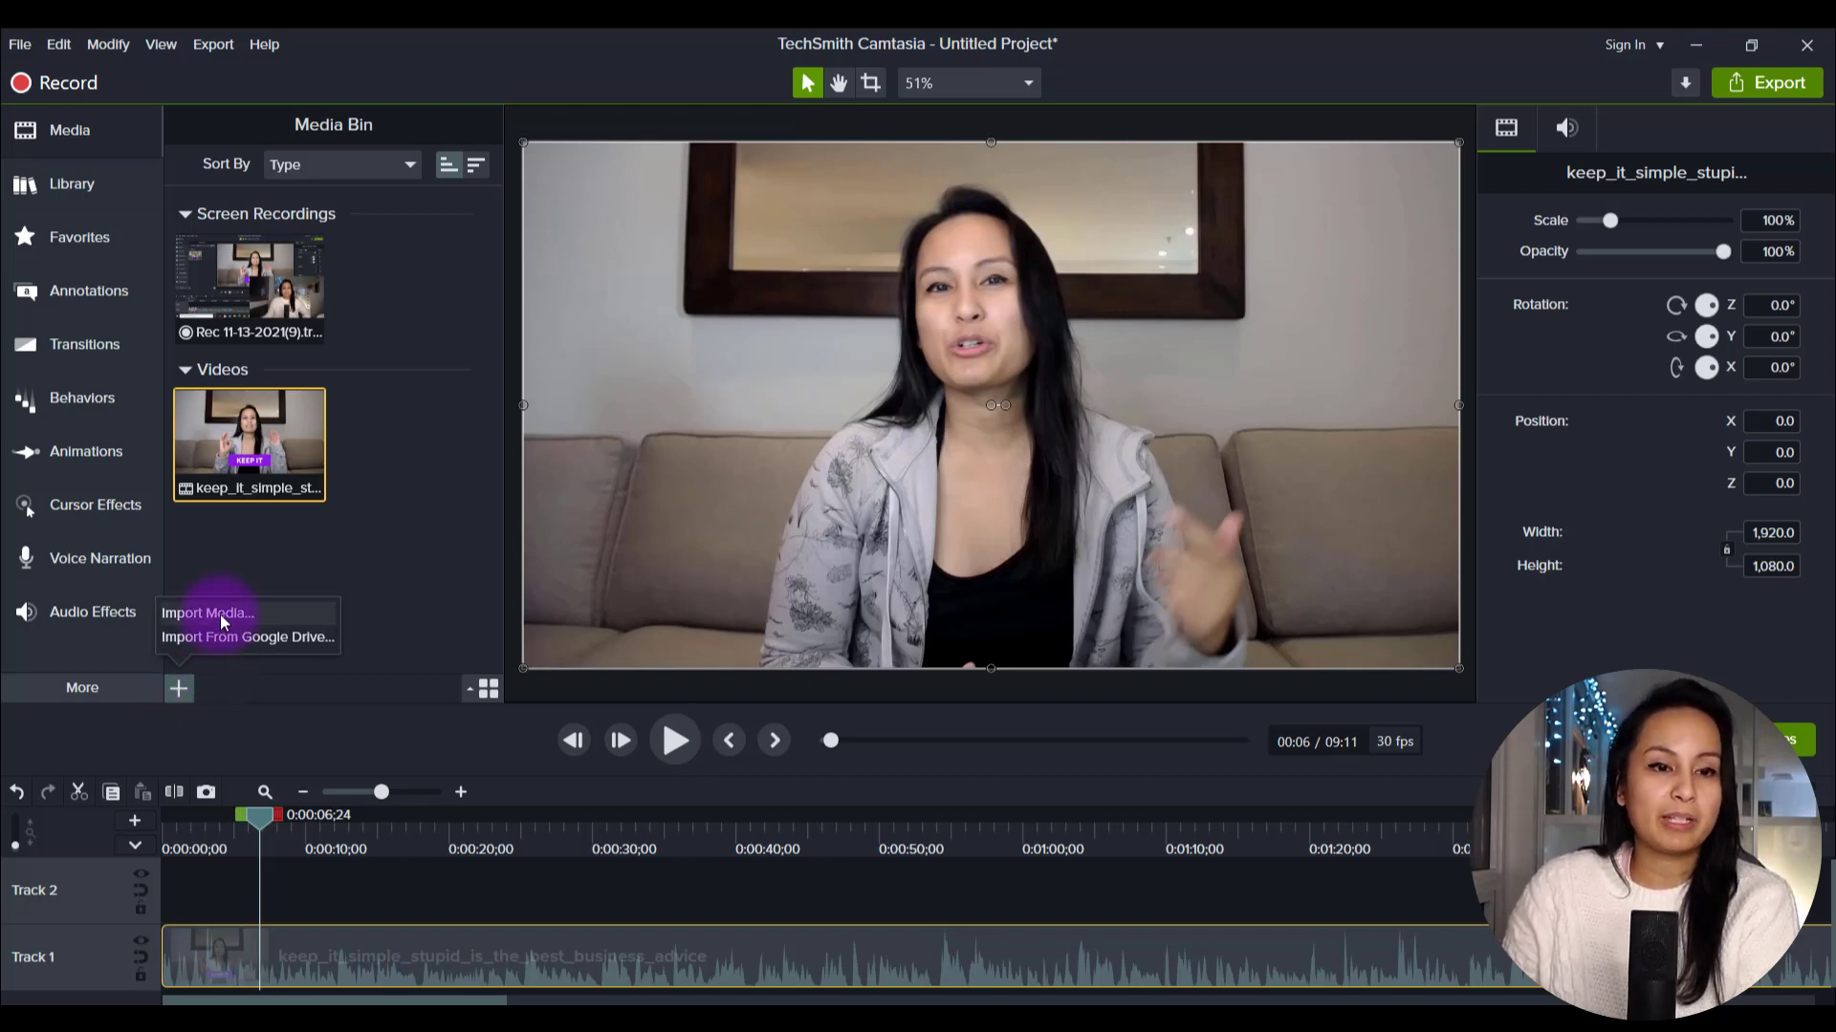
left_click(409, 551)
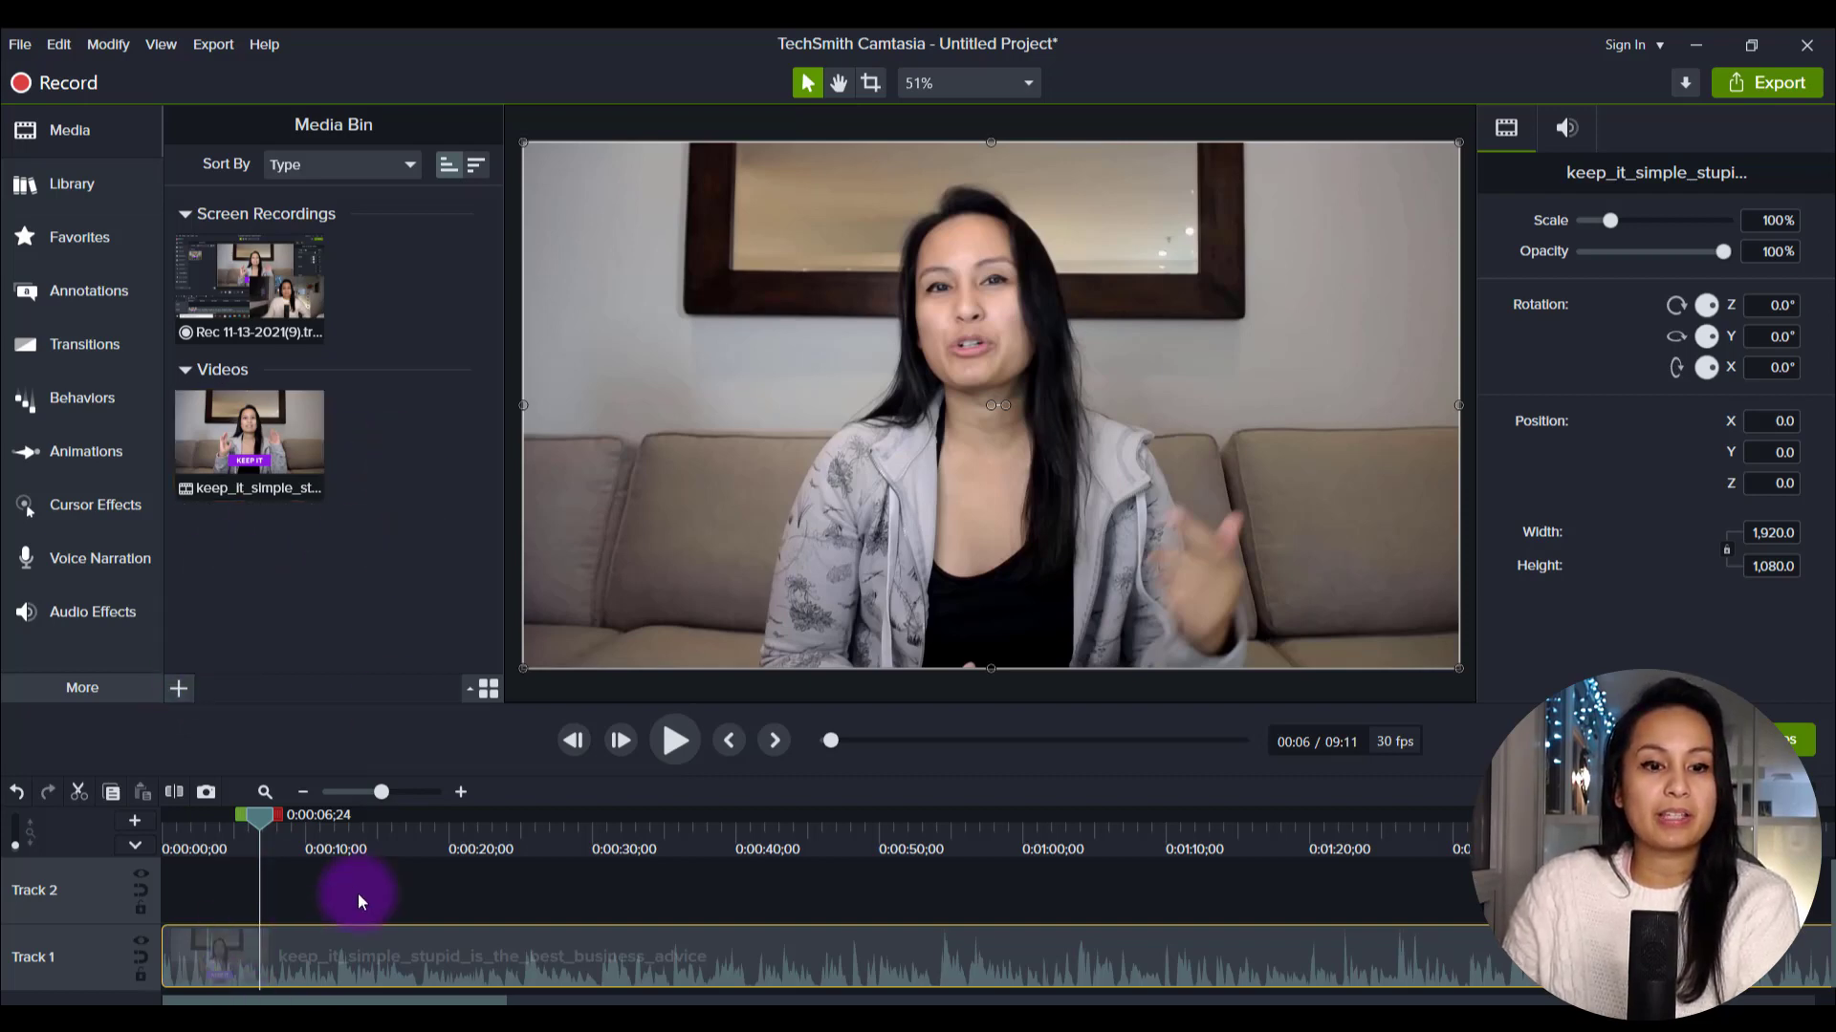
left_click(27, 203)
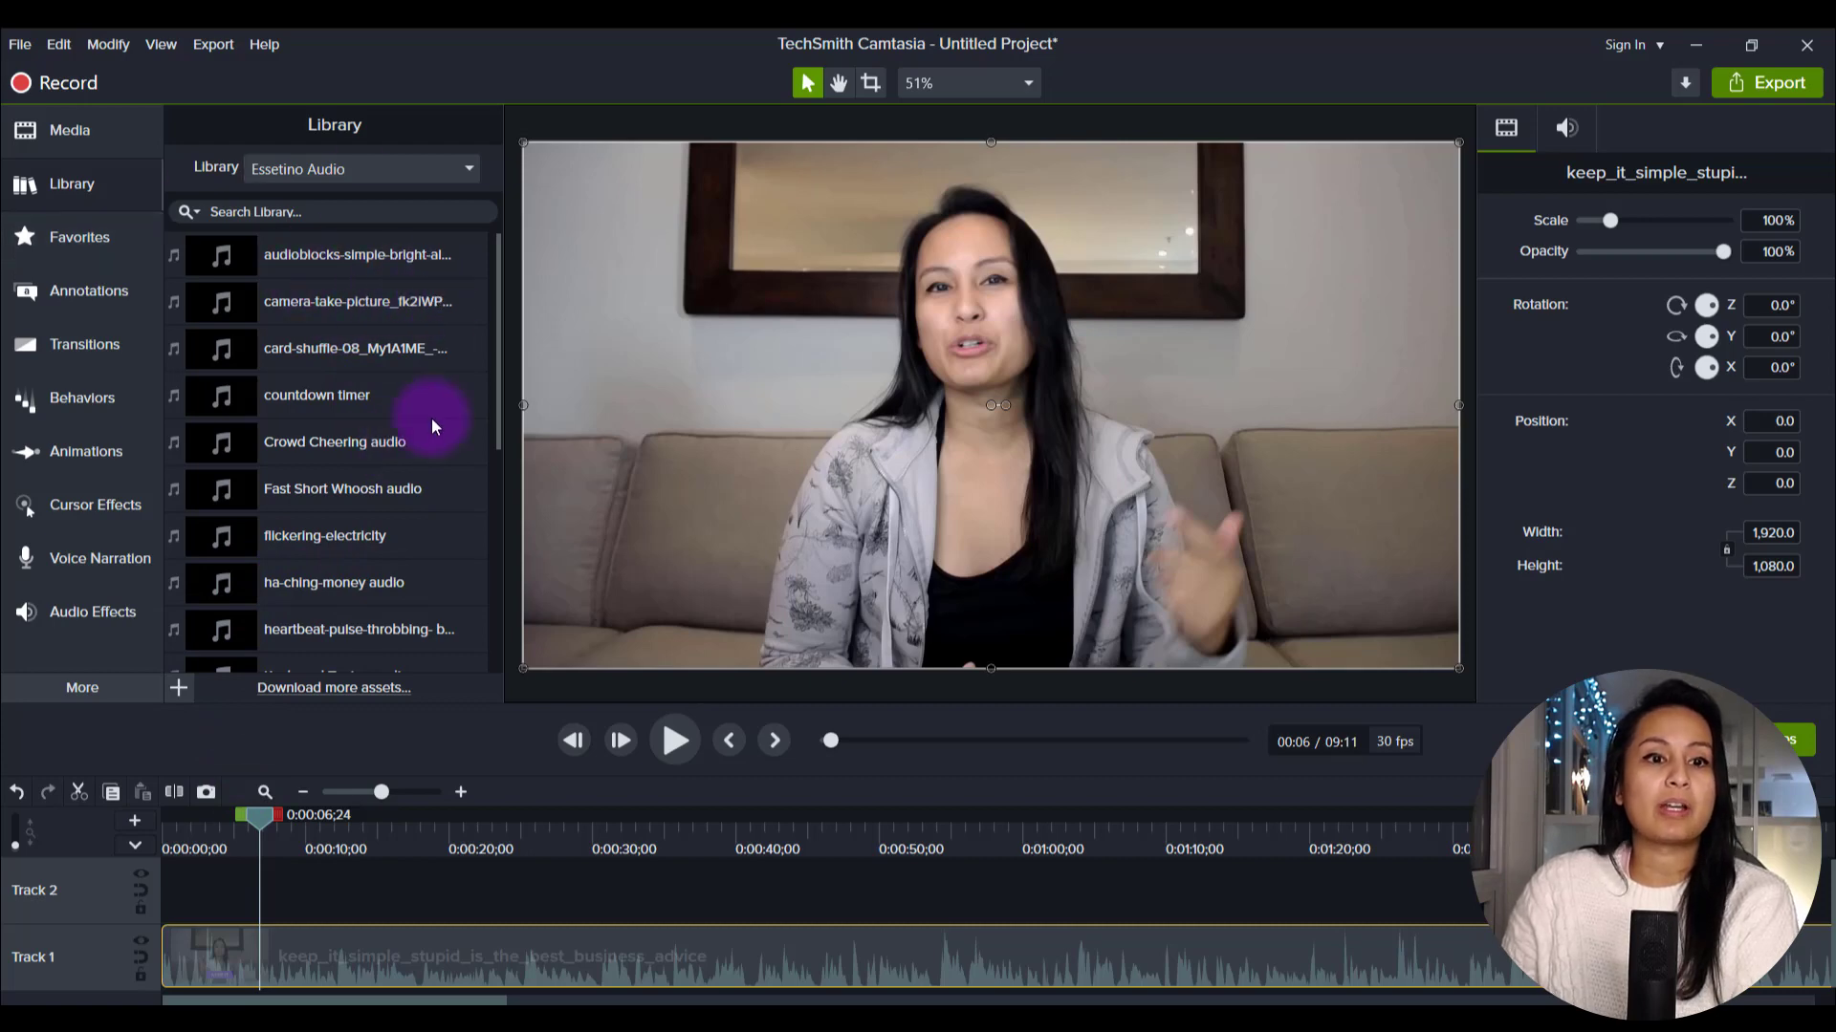
- Place audioblocks-simple-bright-alert on Track 2 near 0:40 and move the playhead onto it
left_click_drag(314, 245, 734, 834)
left_click(760, 841)
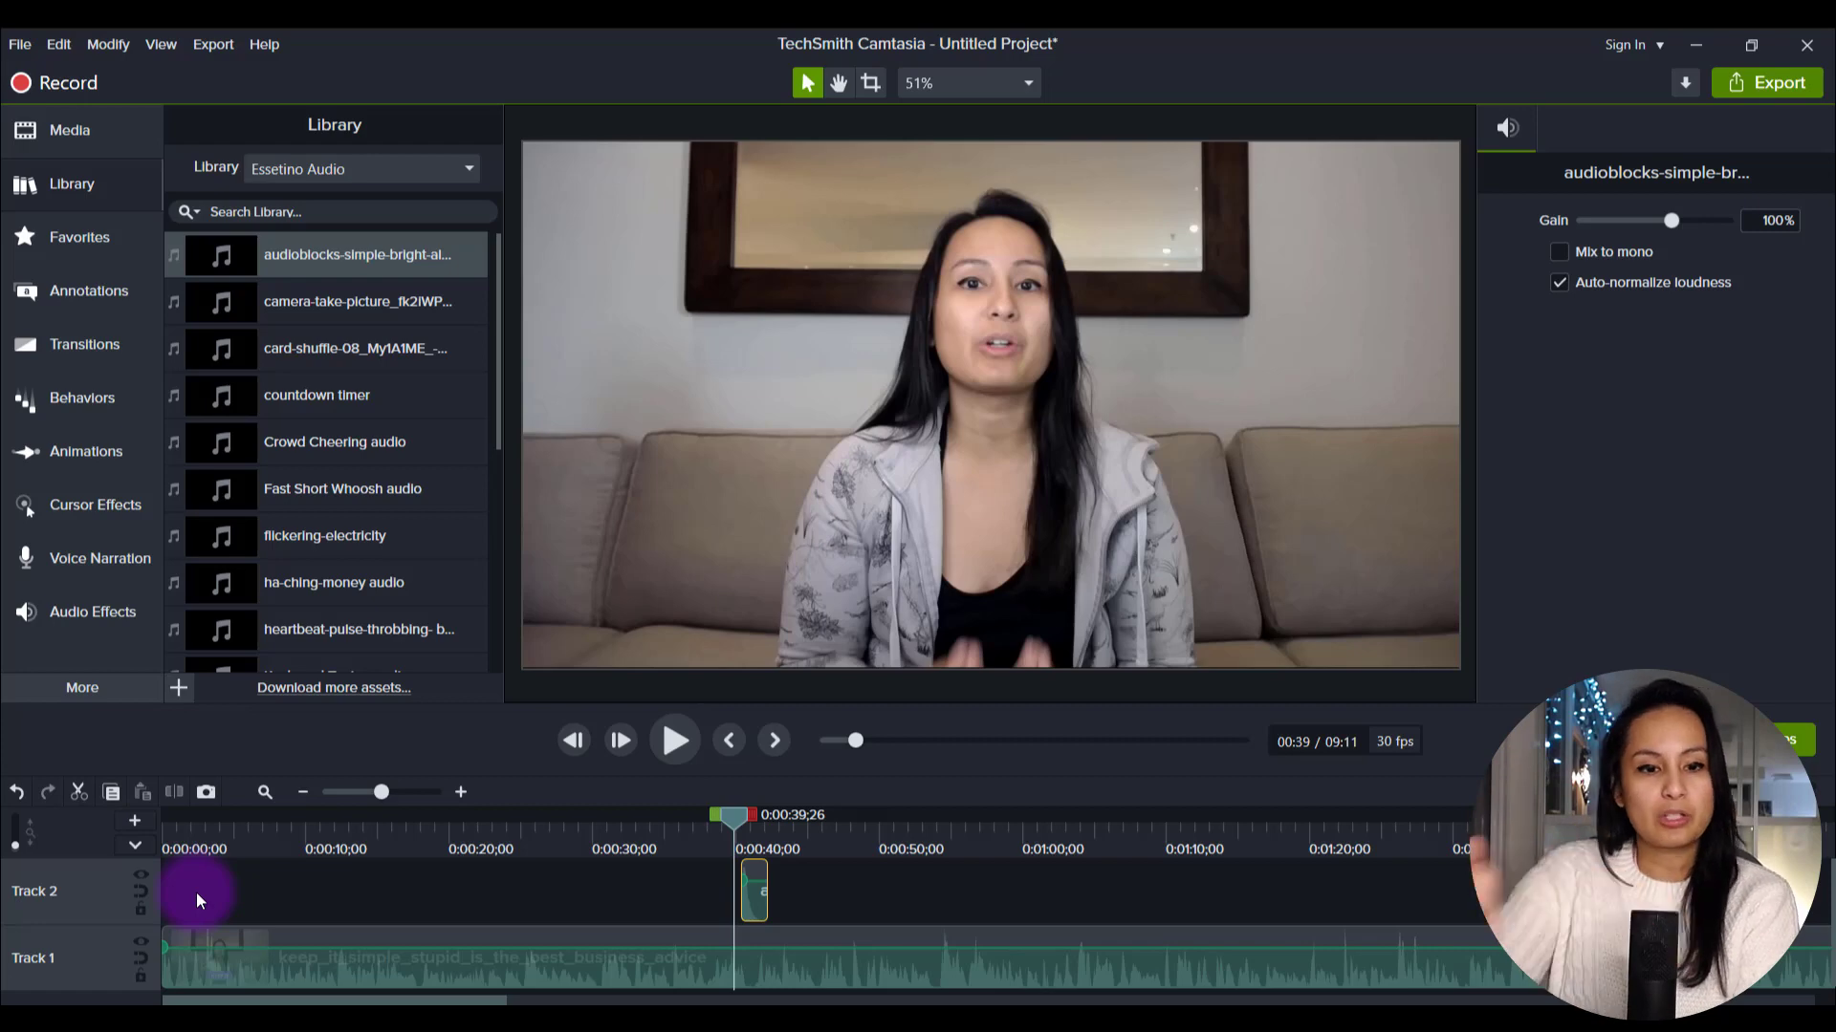
- Preview the project from 0:00, then pause playback
left_click(164, 838)
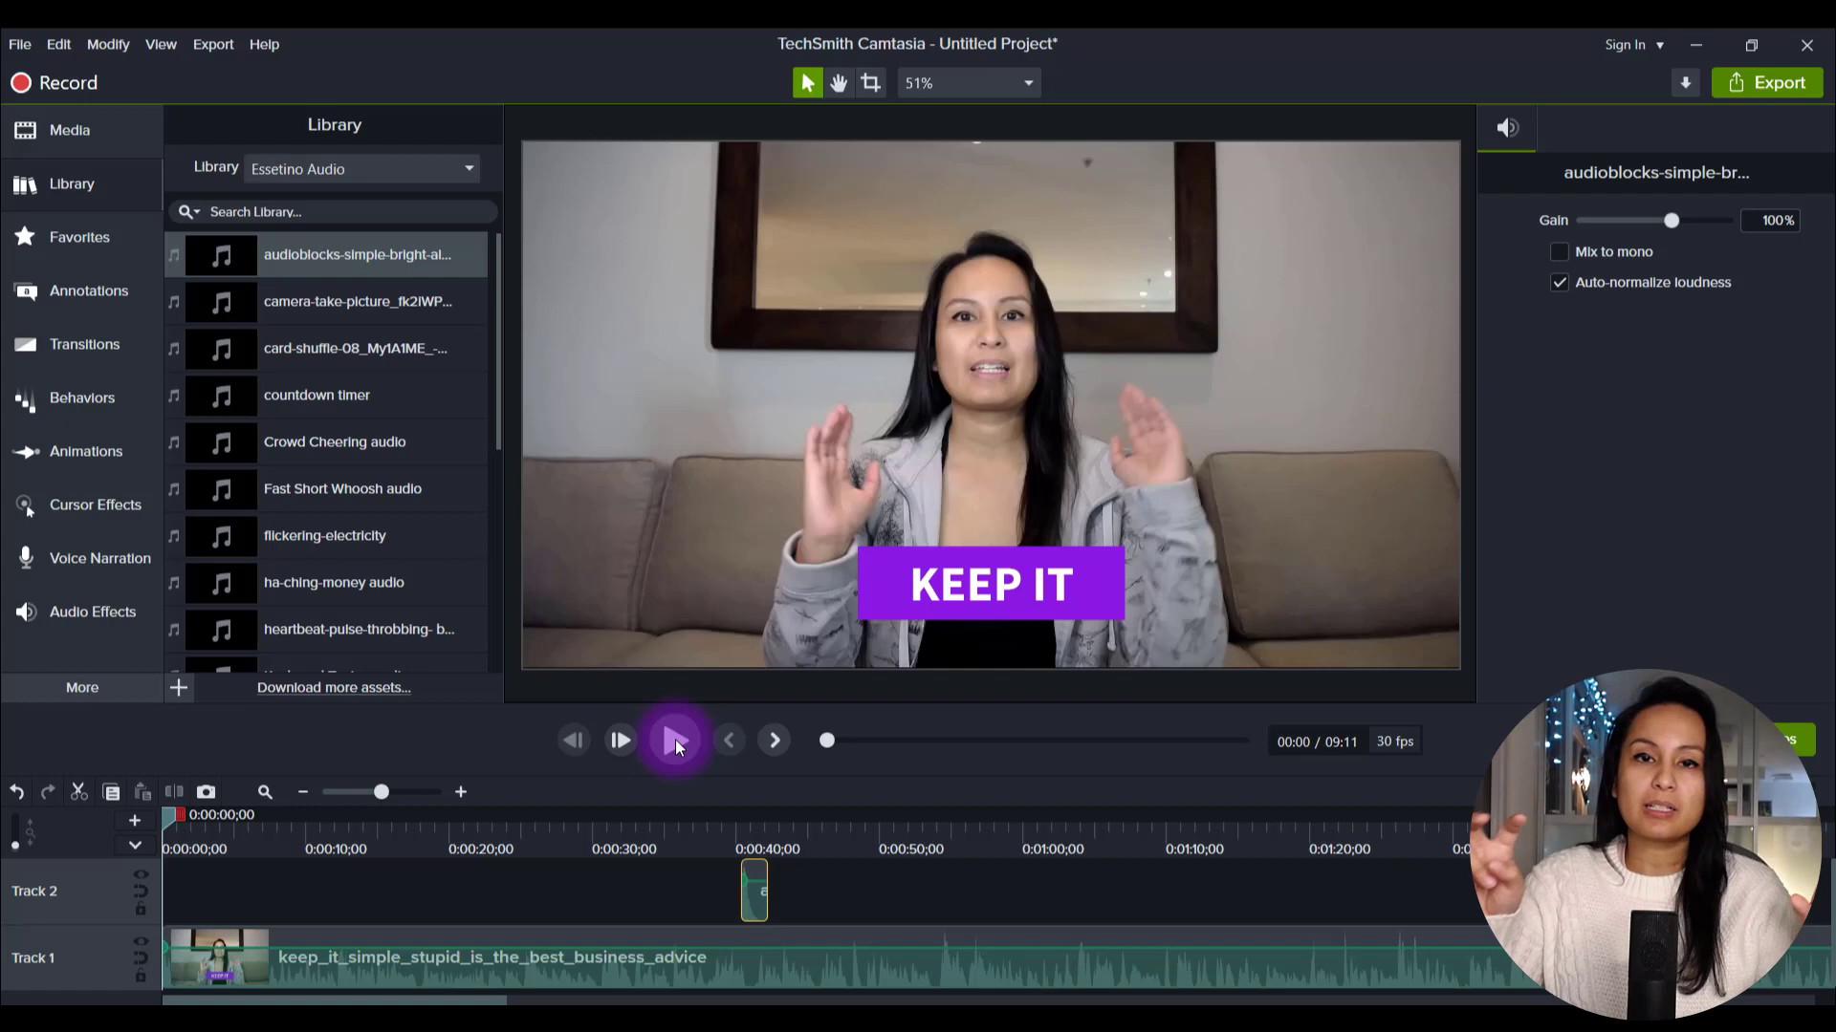
left_click(684, 743)
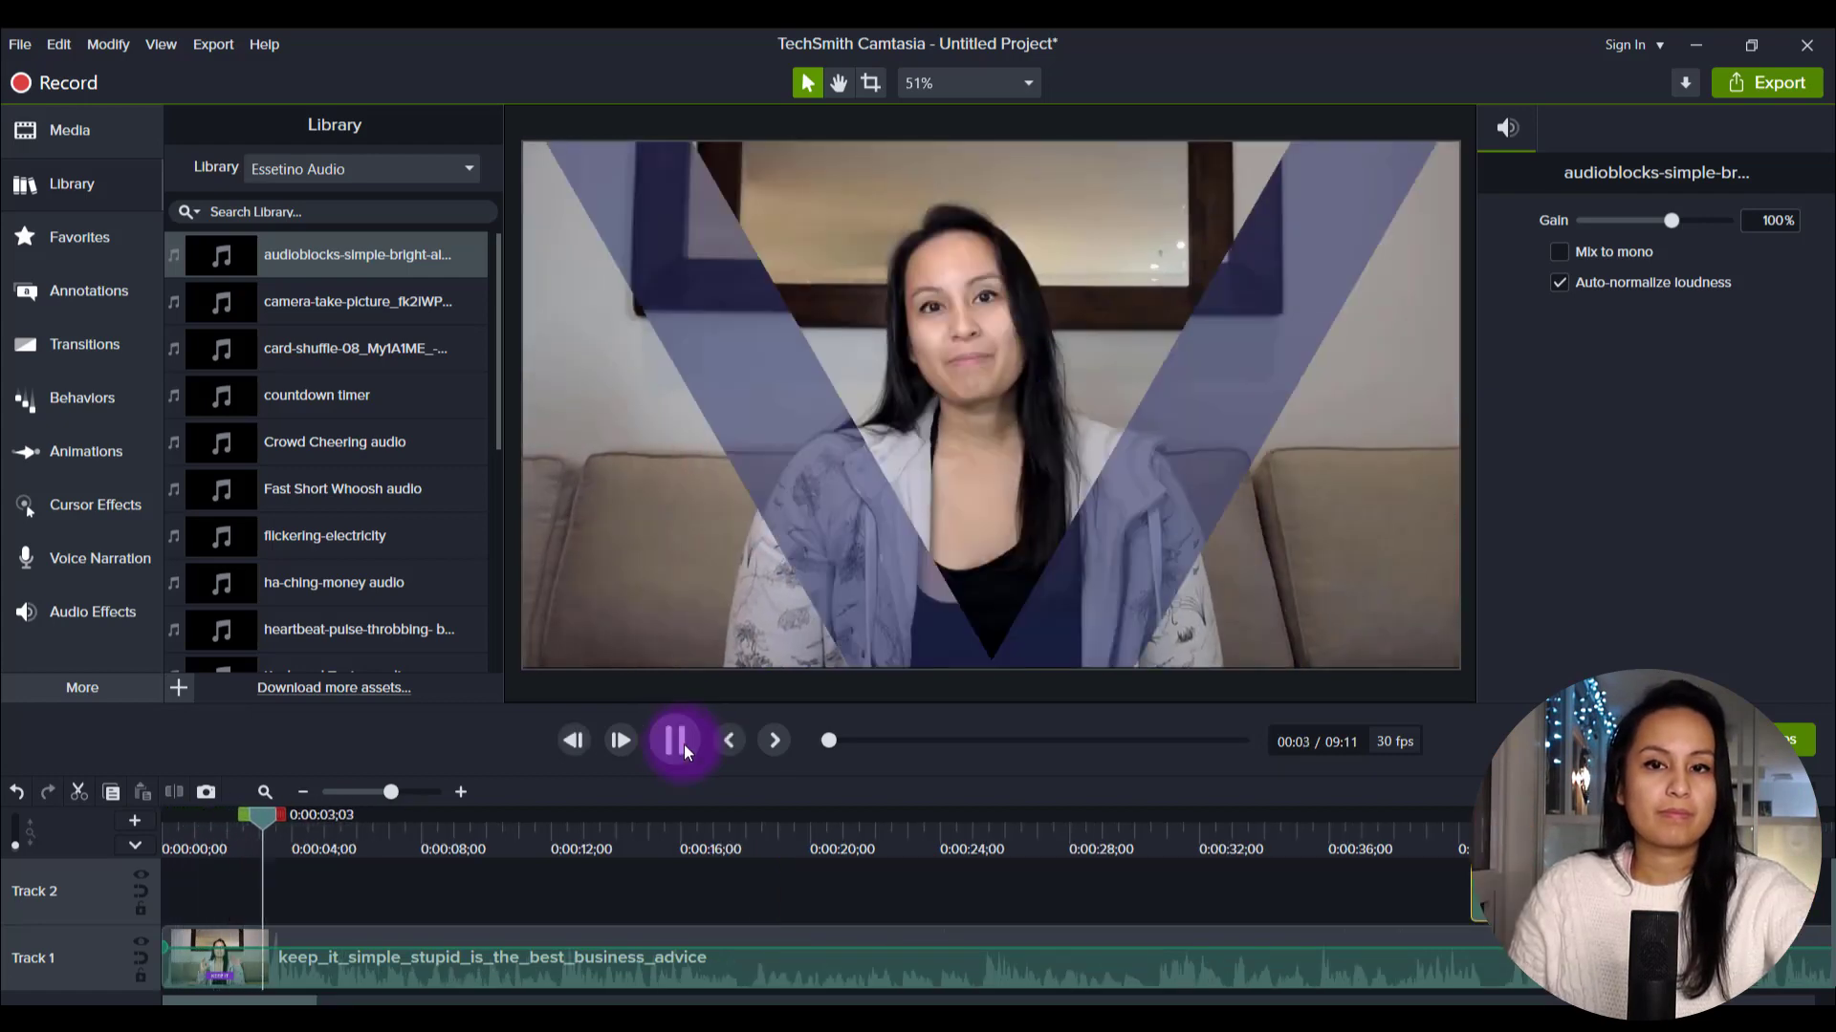
left_click(684, 743)
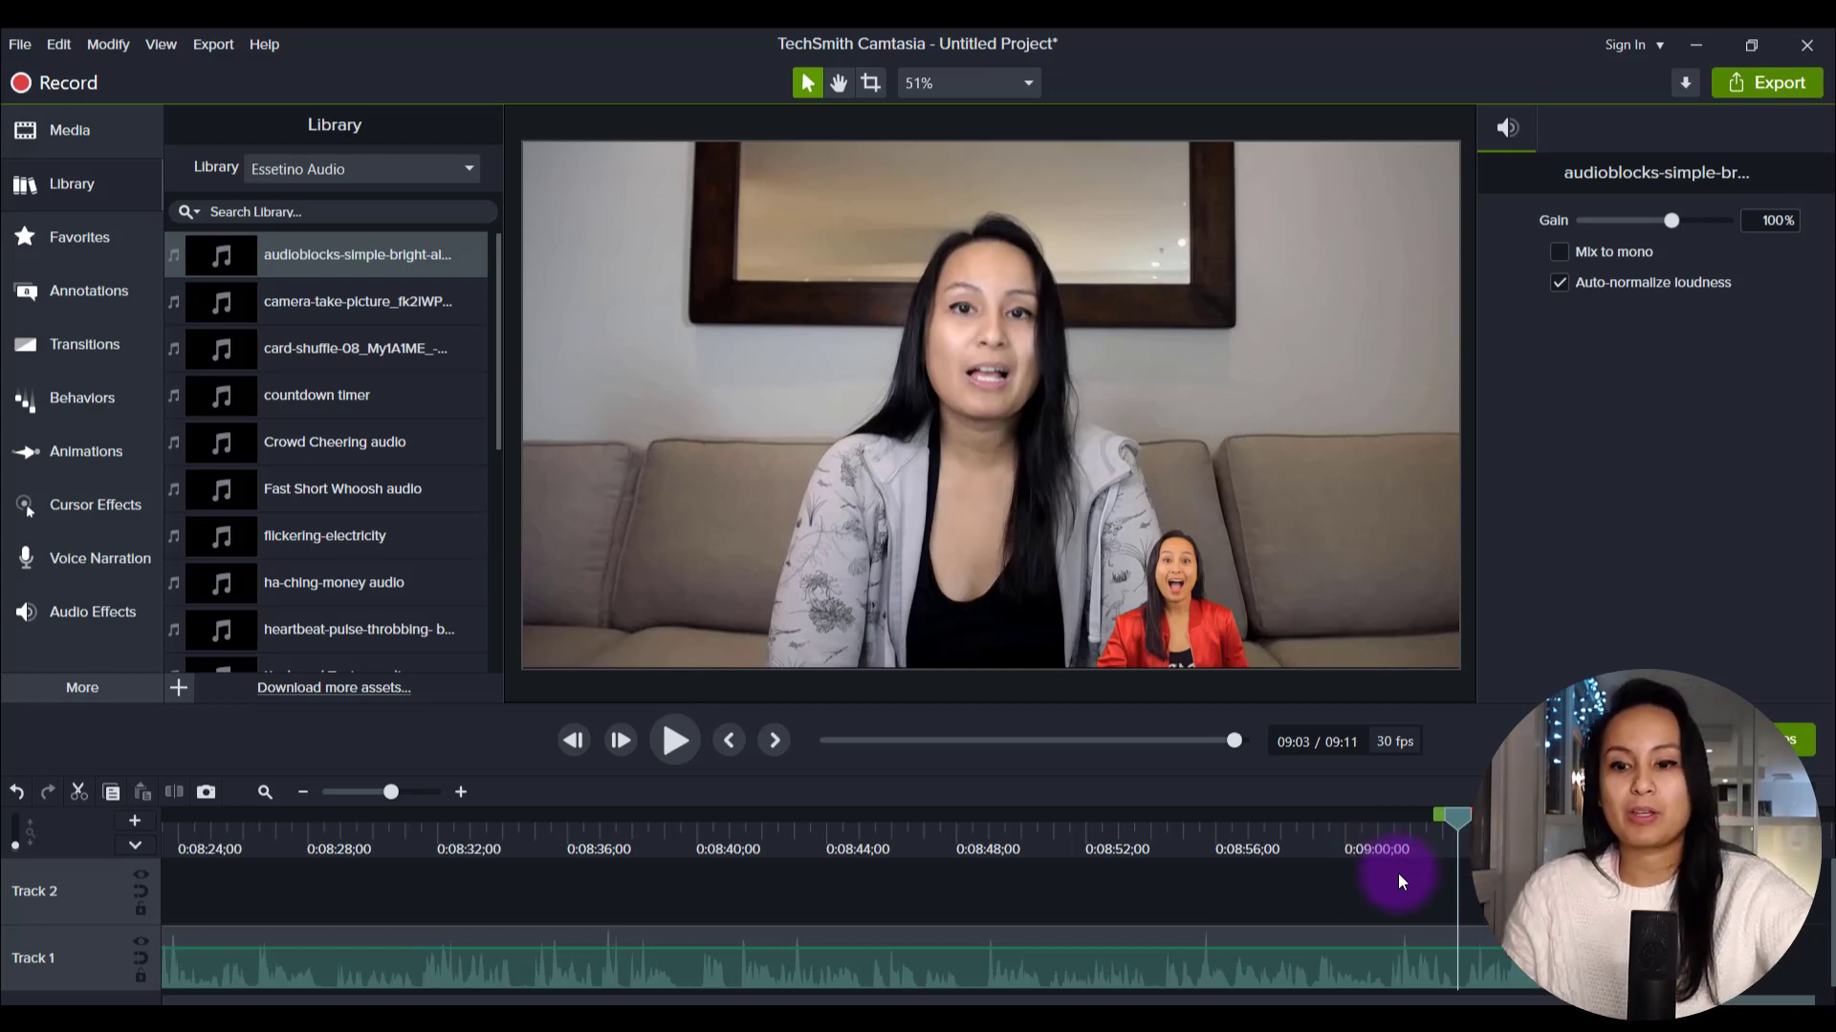
- Play the project from 9:01 and pause near the end at 9:09
left_click_drag(1430, 836, 1386, 836)
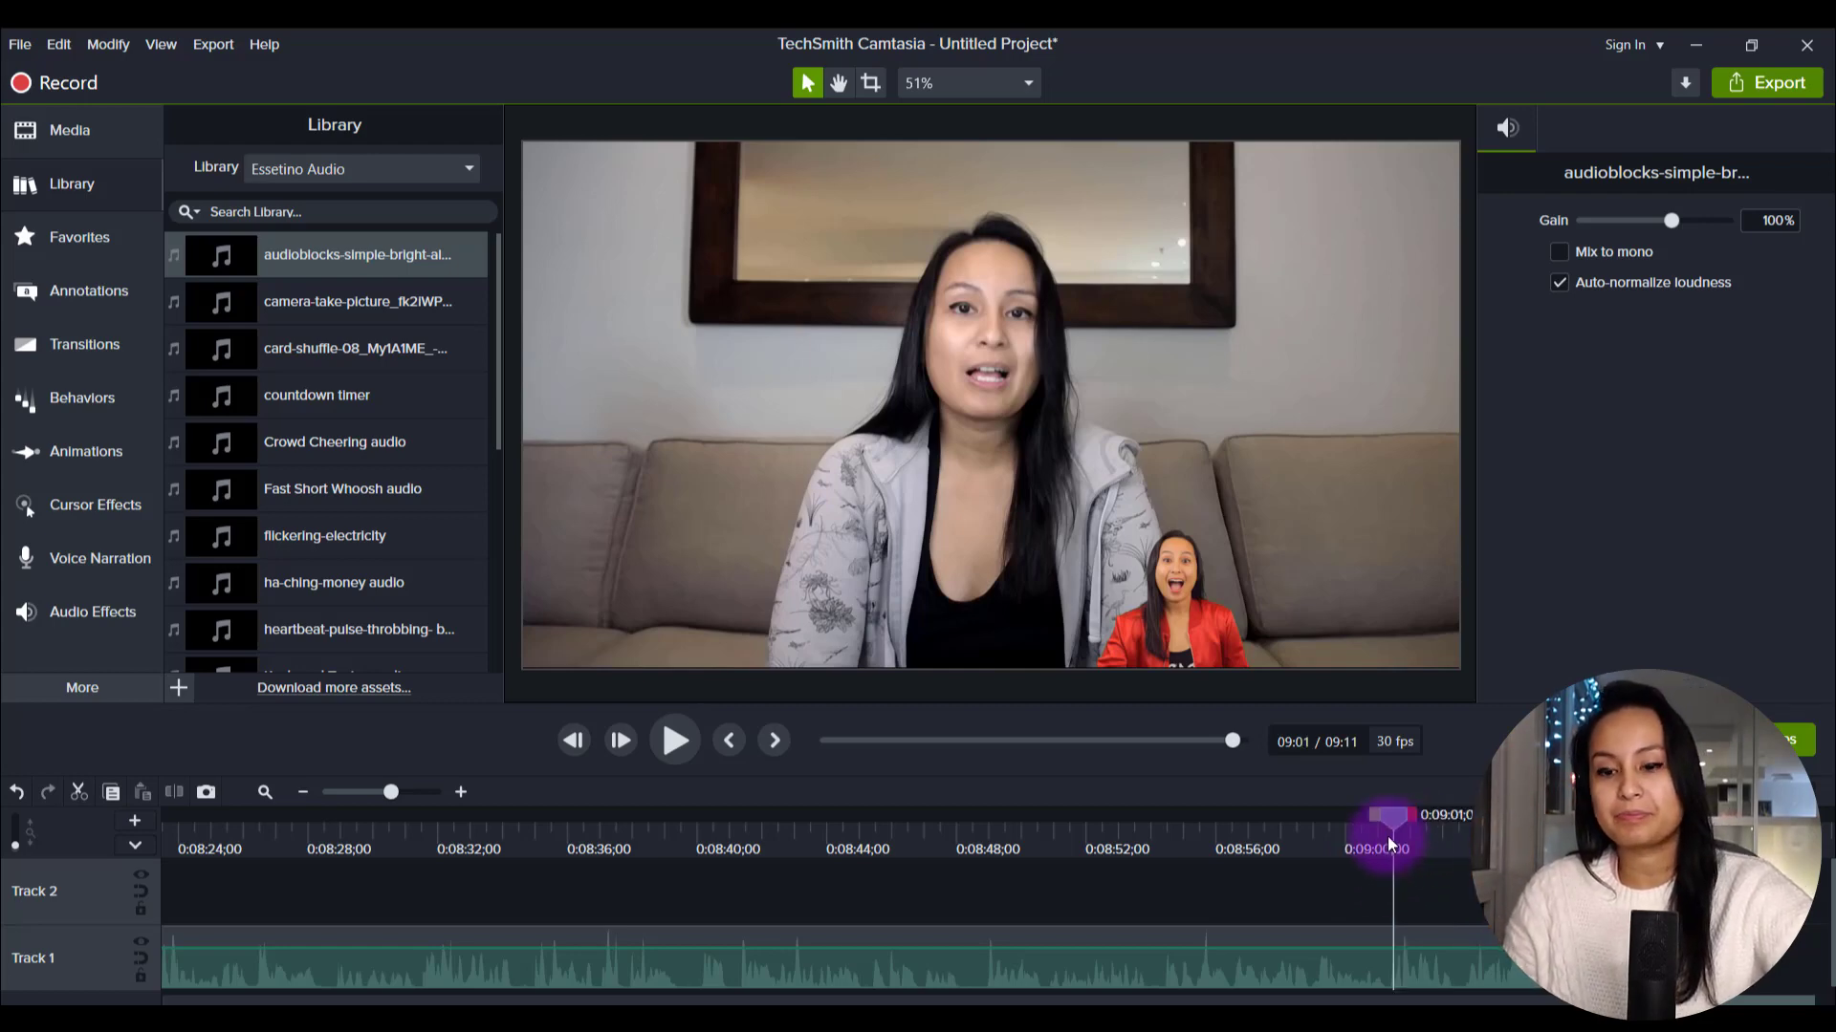
key("space")
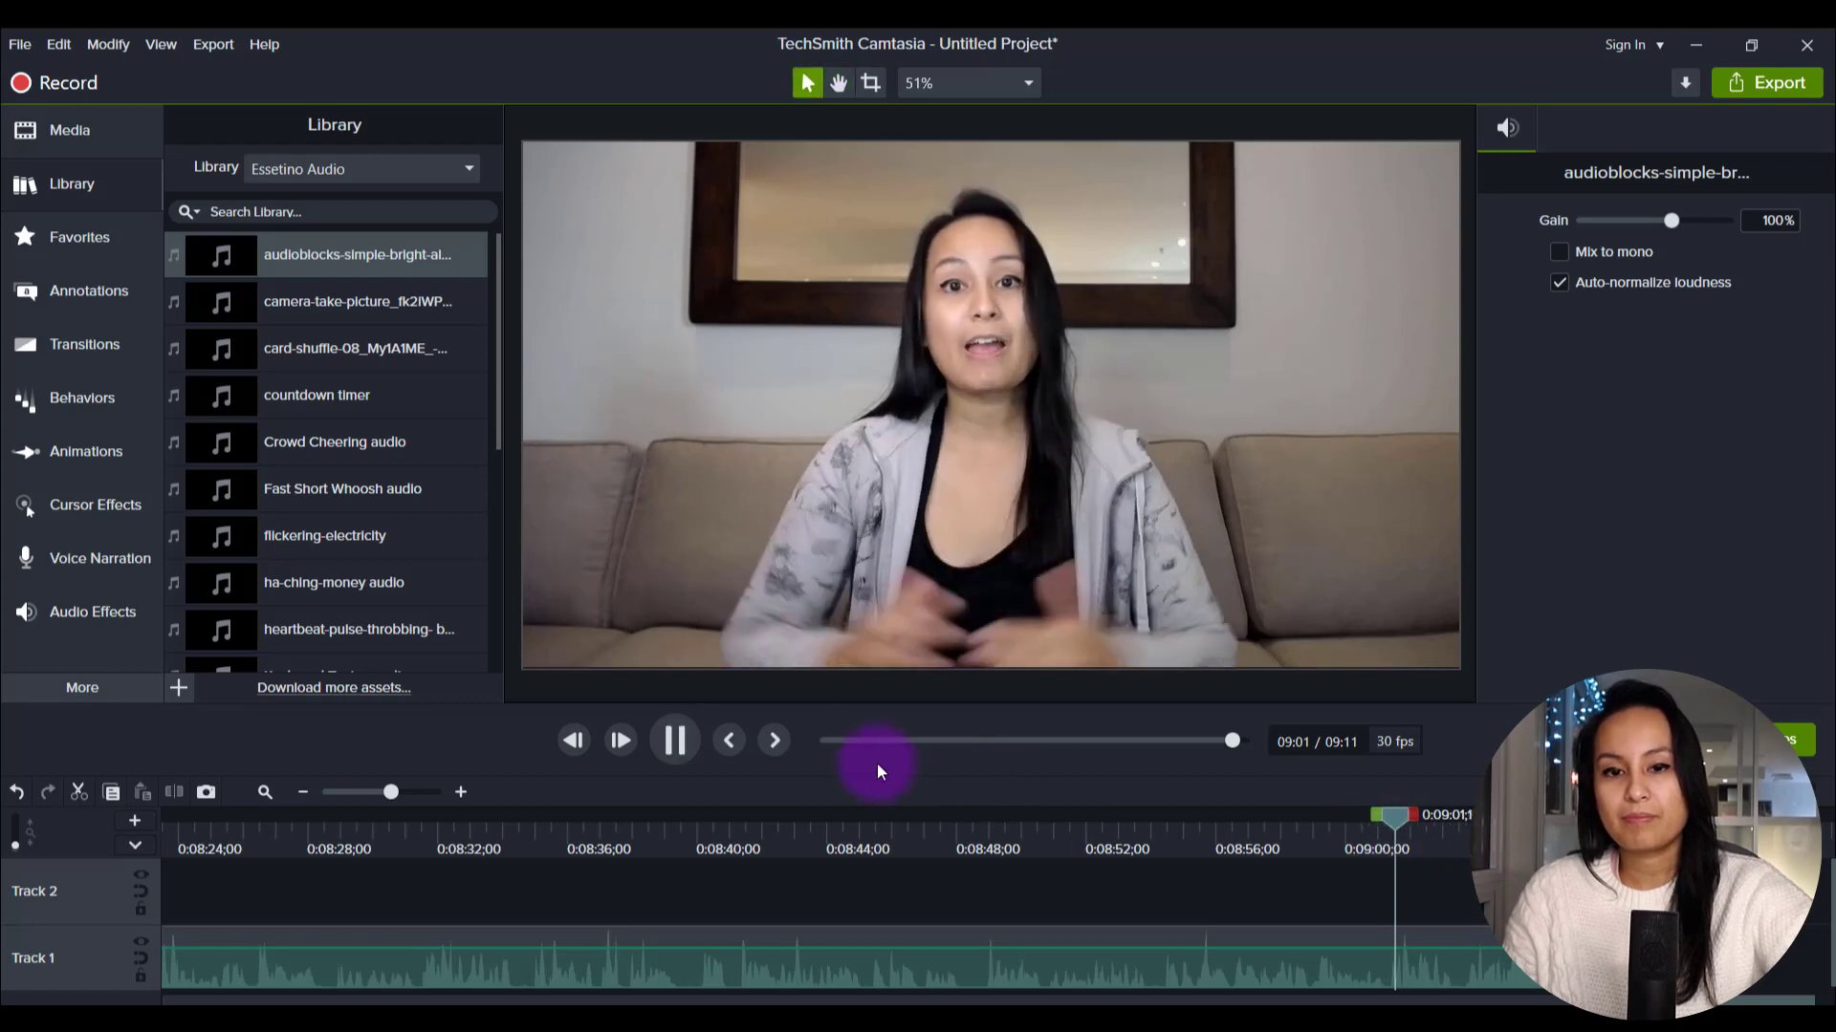
left_click(667, 738)
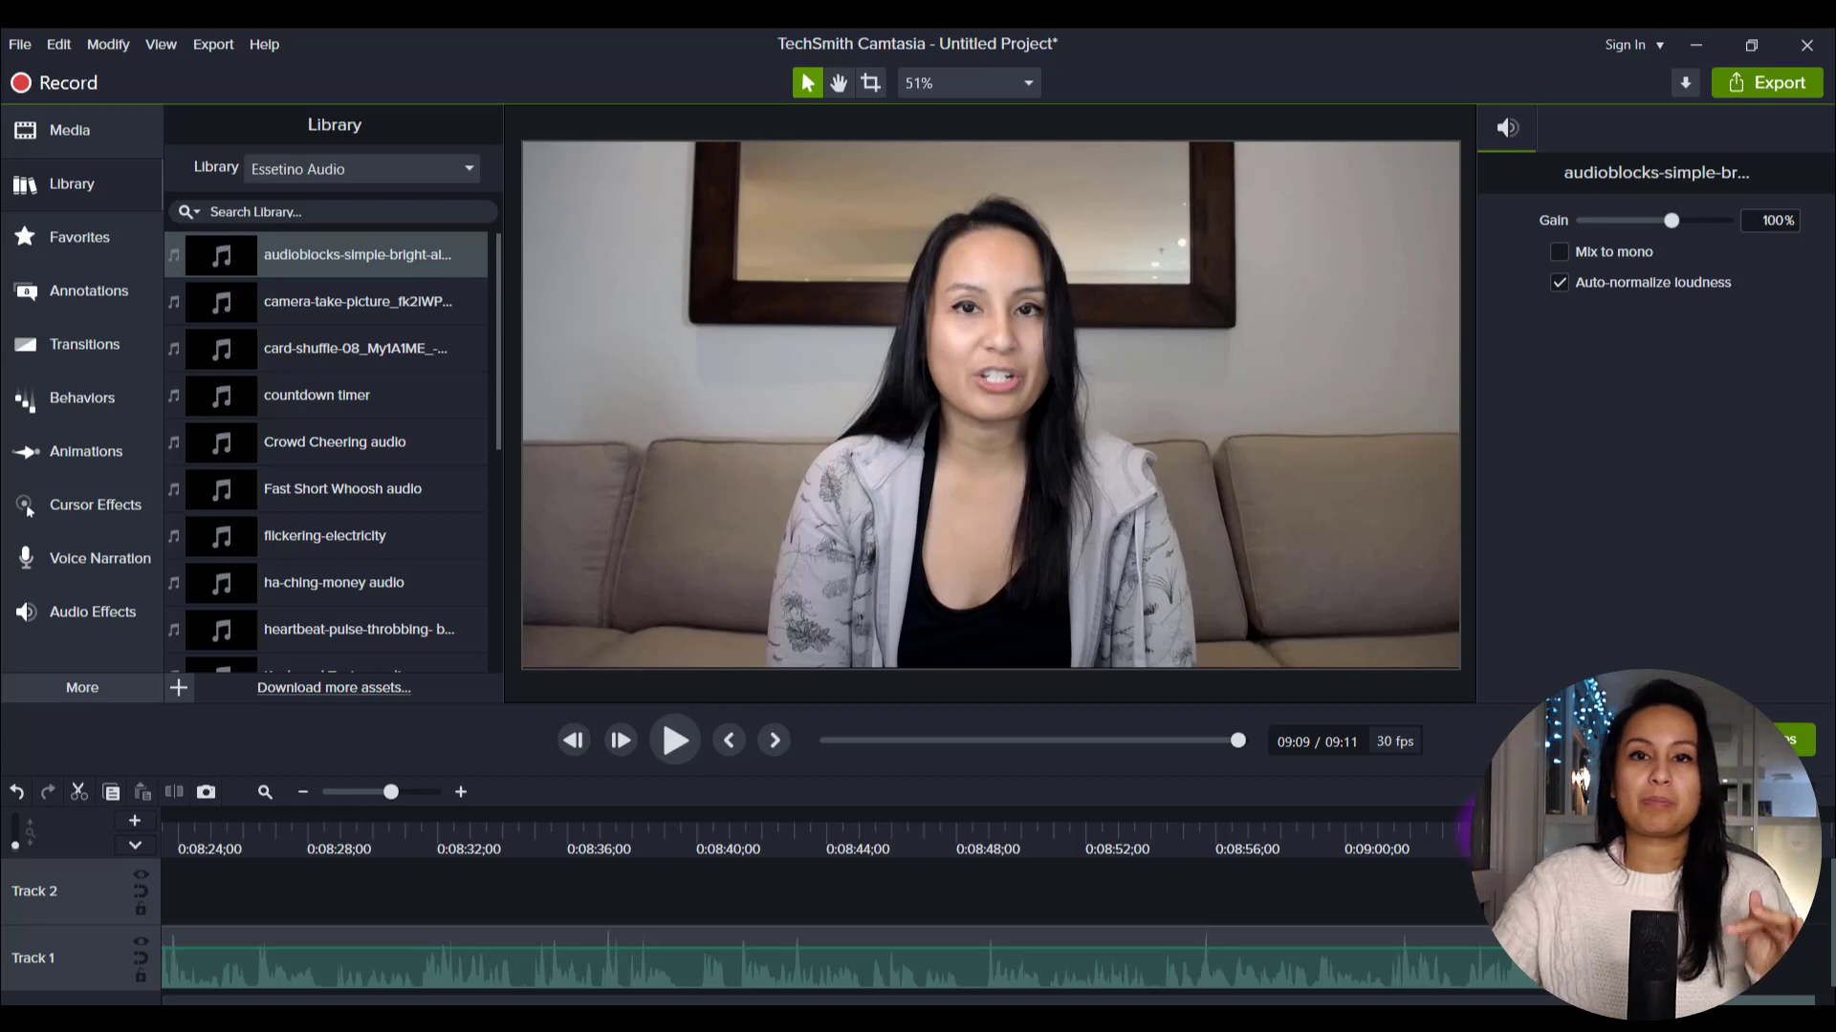
- Bring up Add To Library for the Track 2 bright alert clip, targeting Essetino Audio
key("Home")
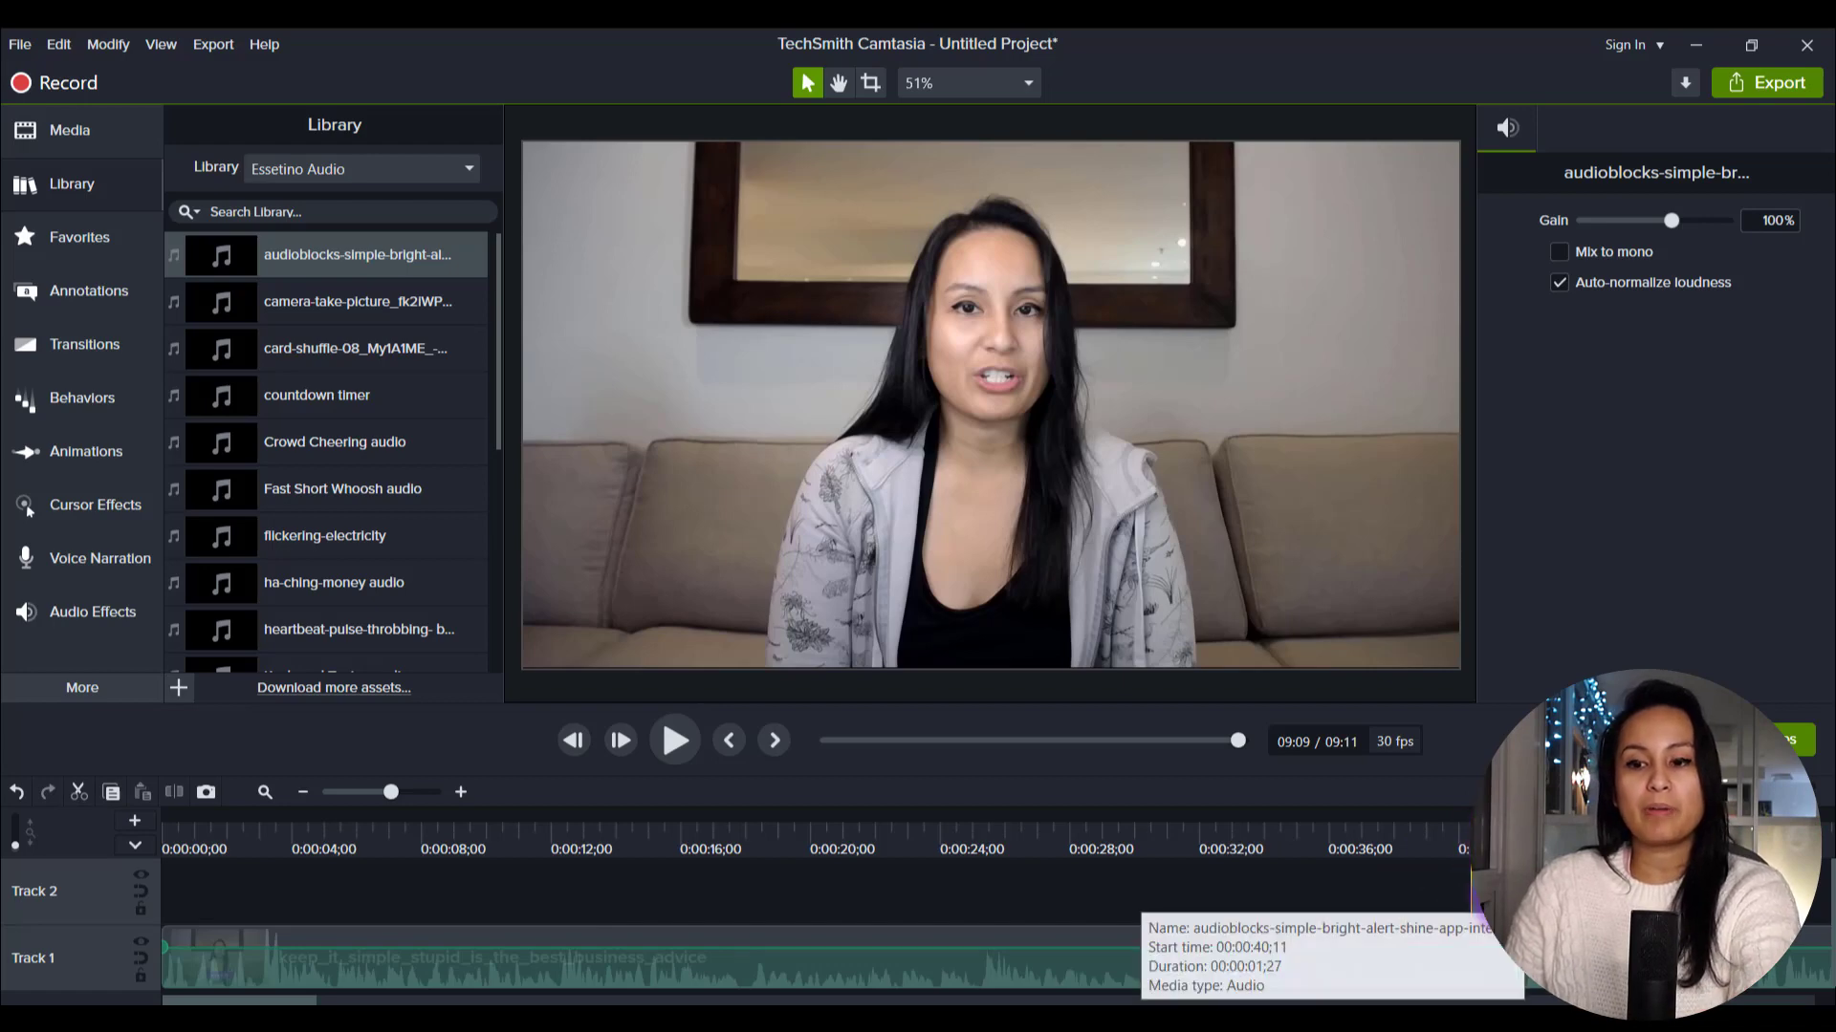
right_click(1493, 885)
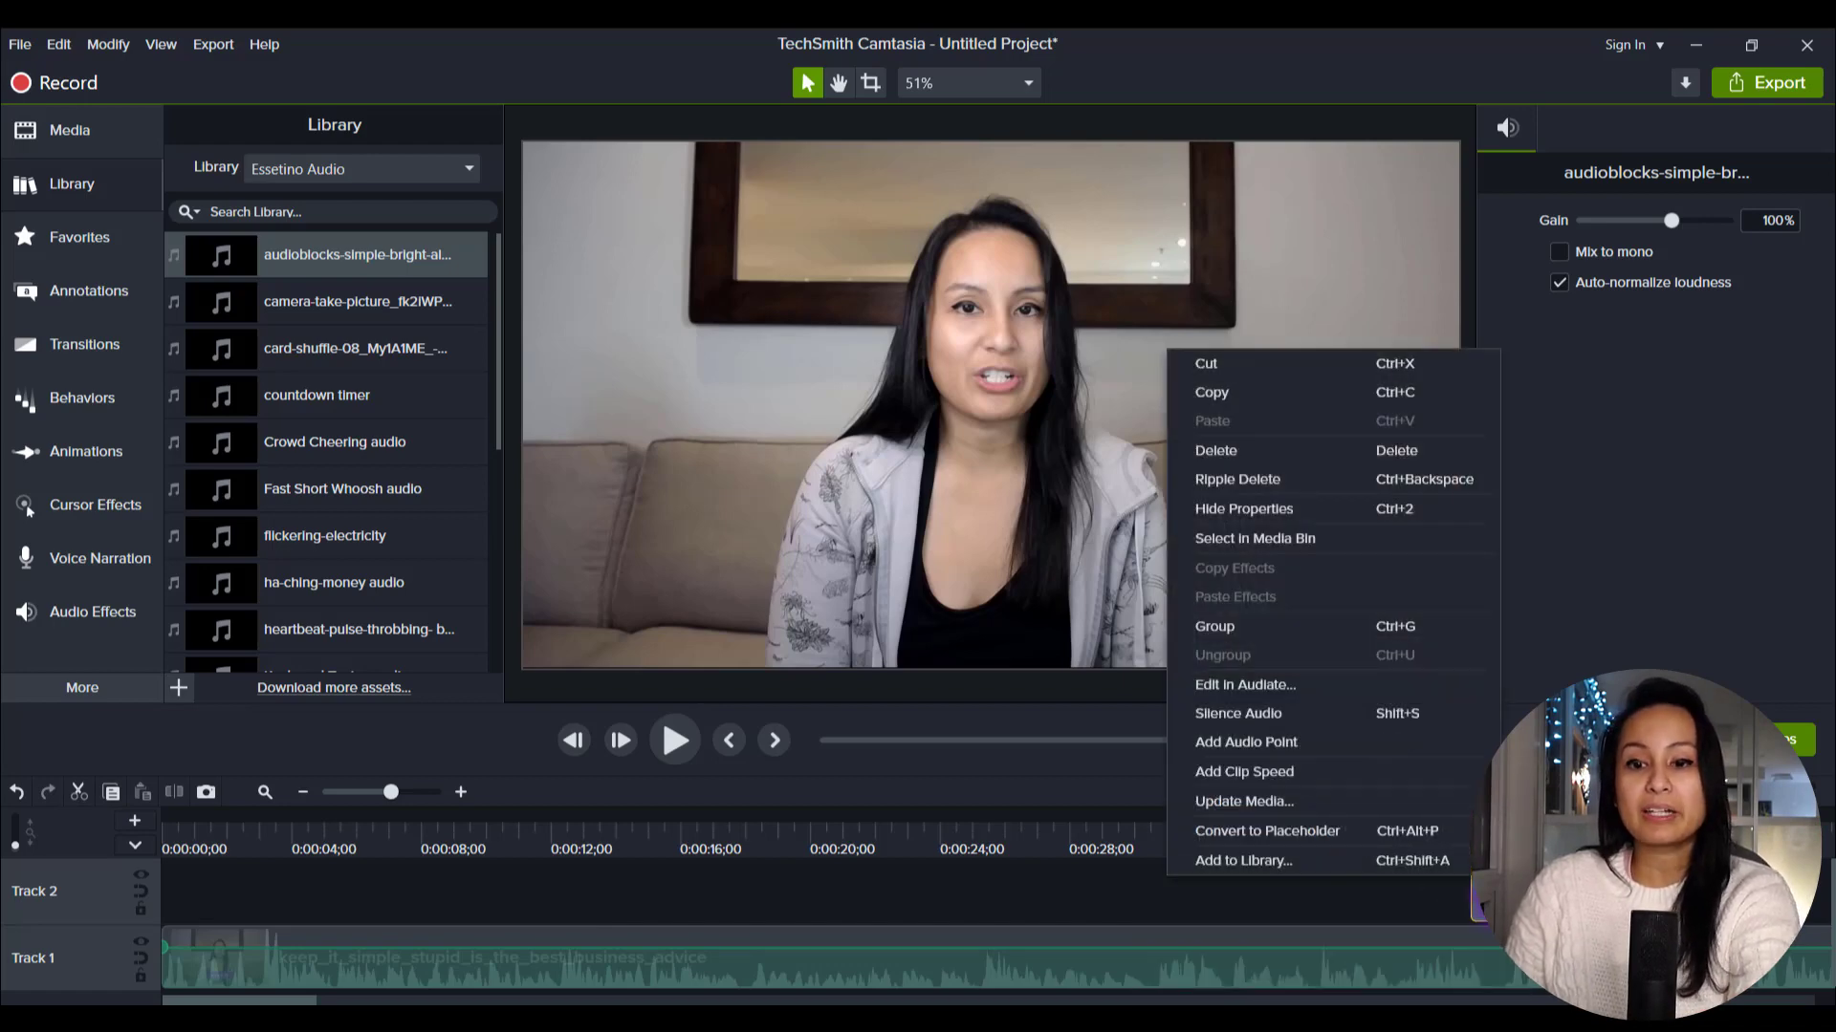
left_click(1333, 863)
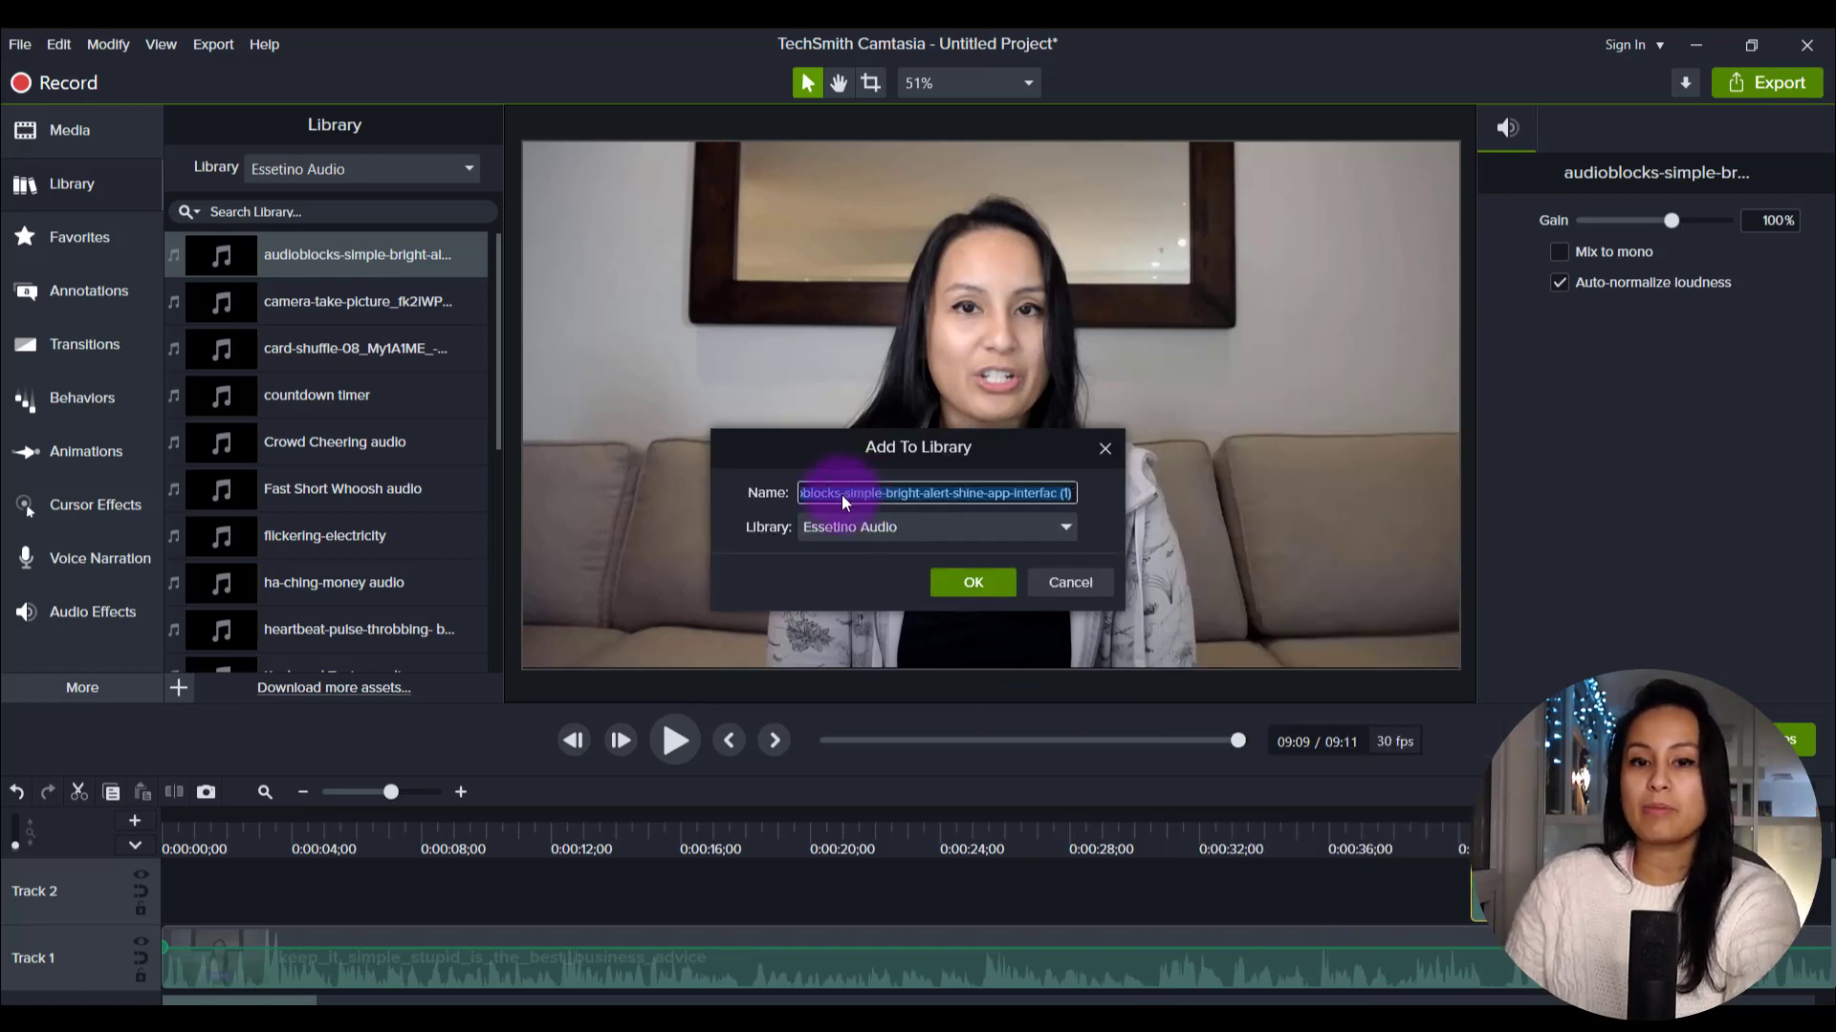
- Review the dialog's library choices, close it, and reopen the Library panel's library list
left_click(1010, 536)
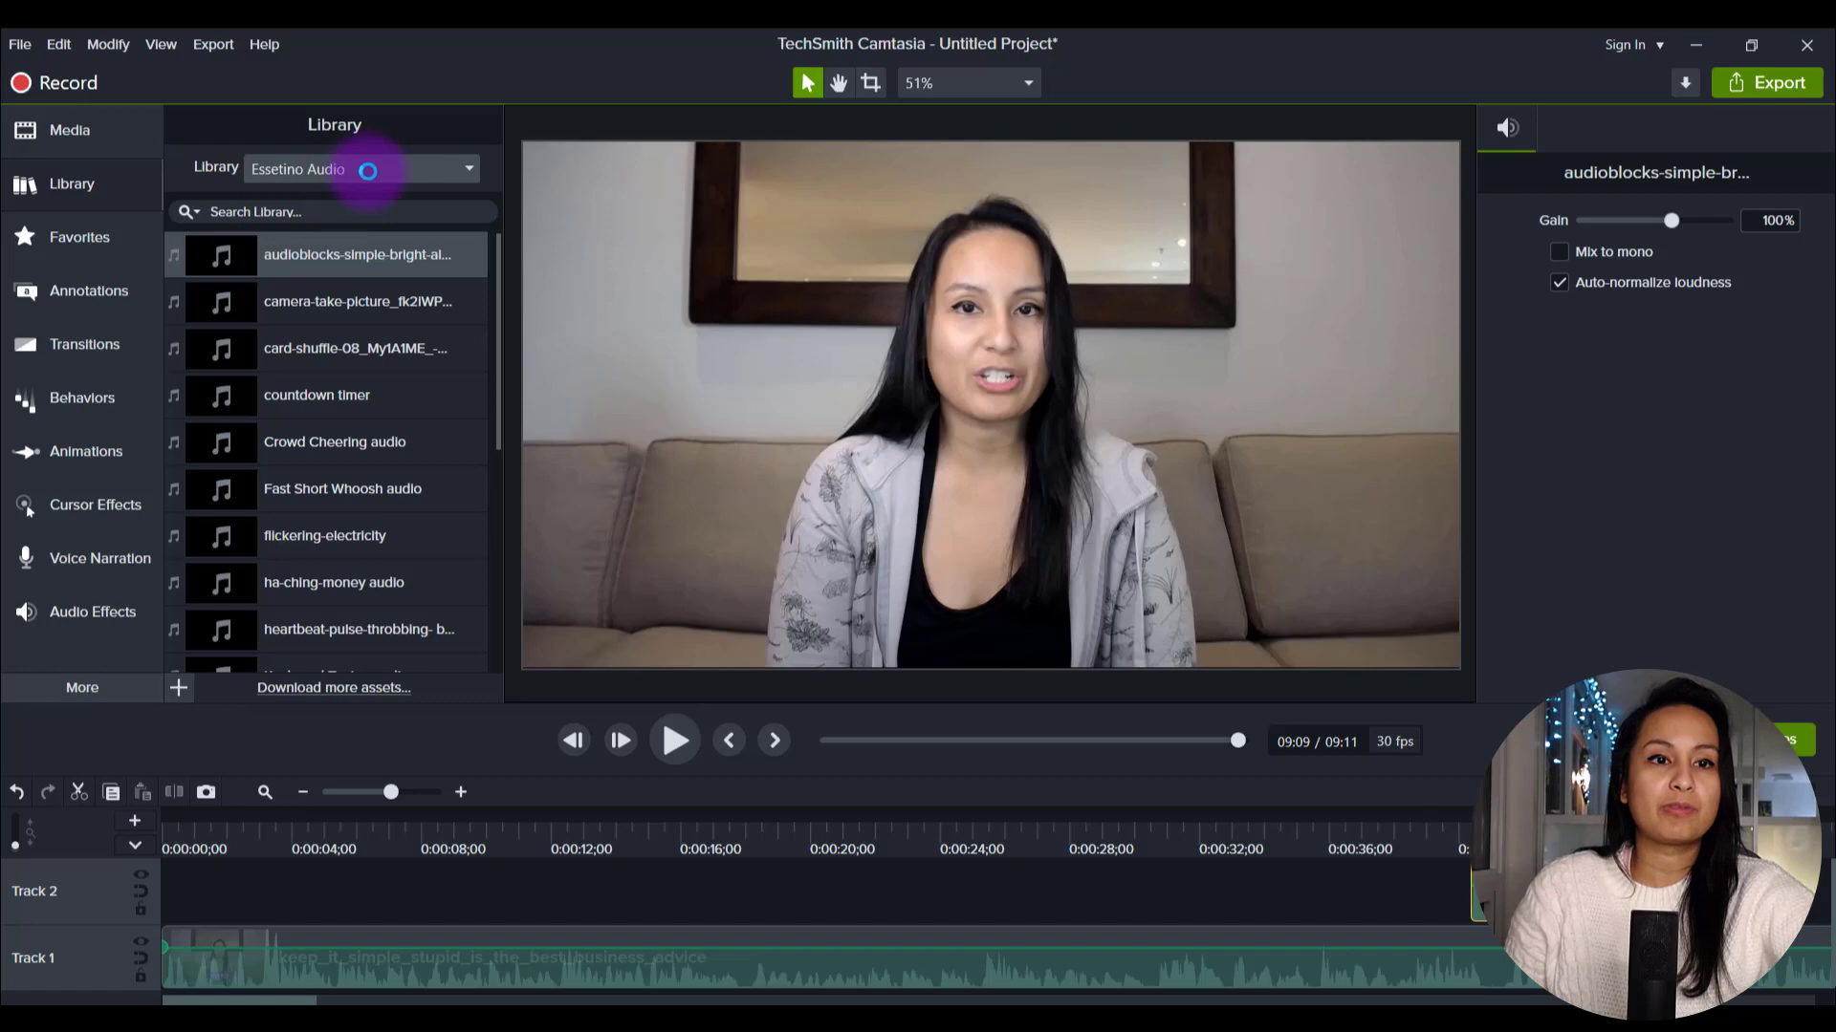
left_click(369, 170)
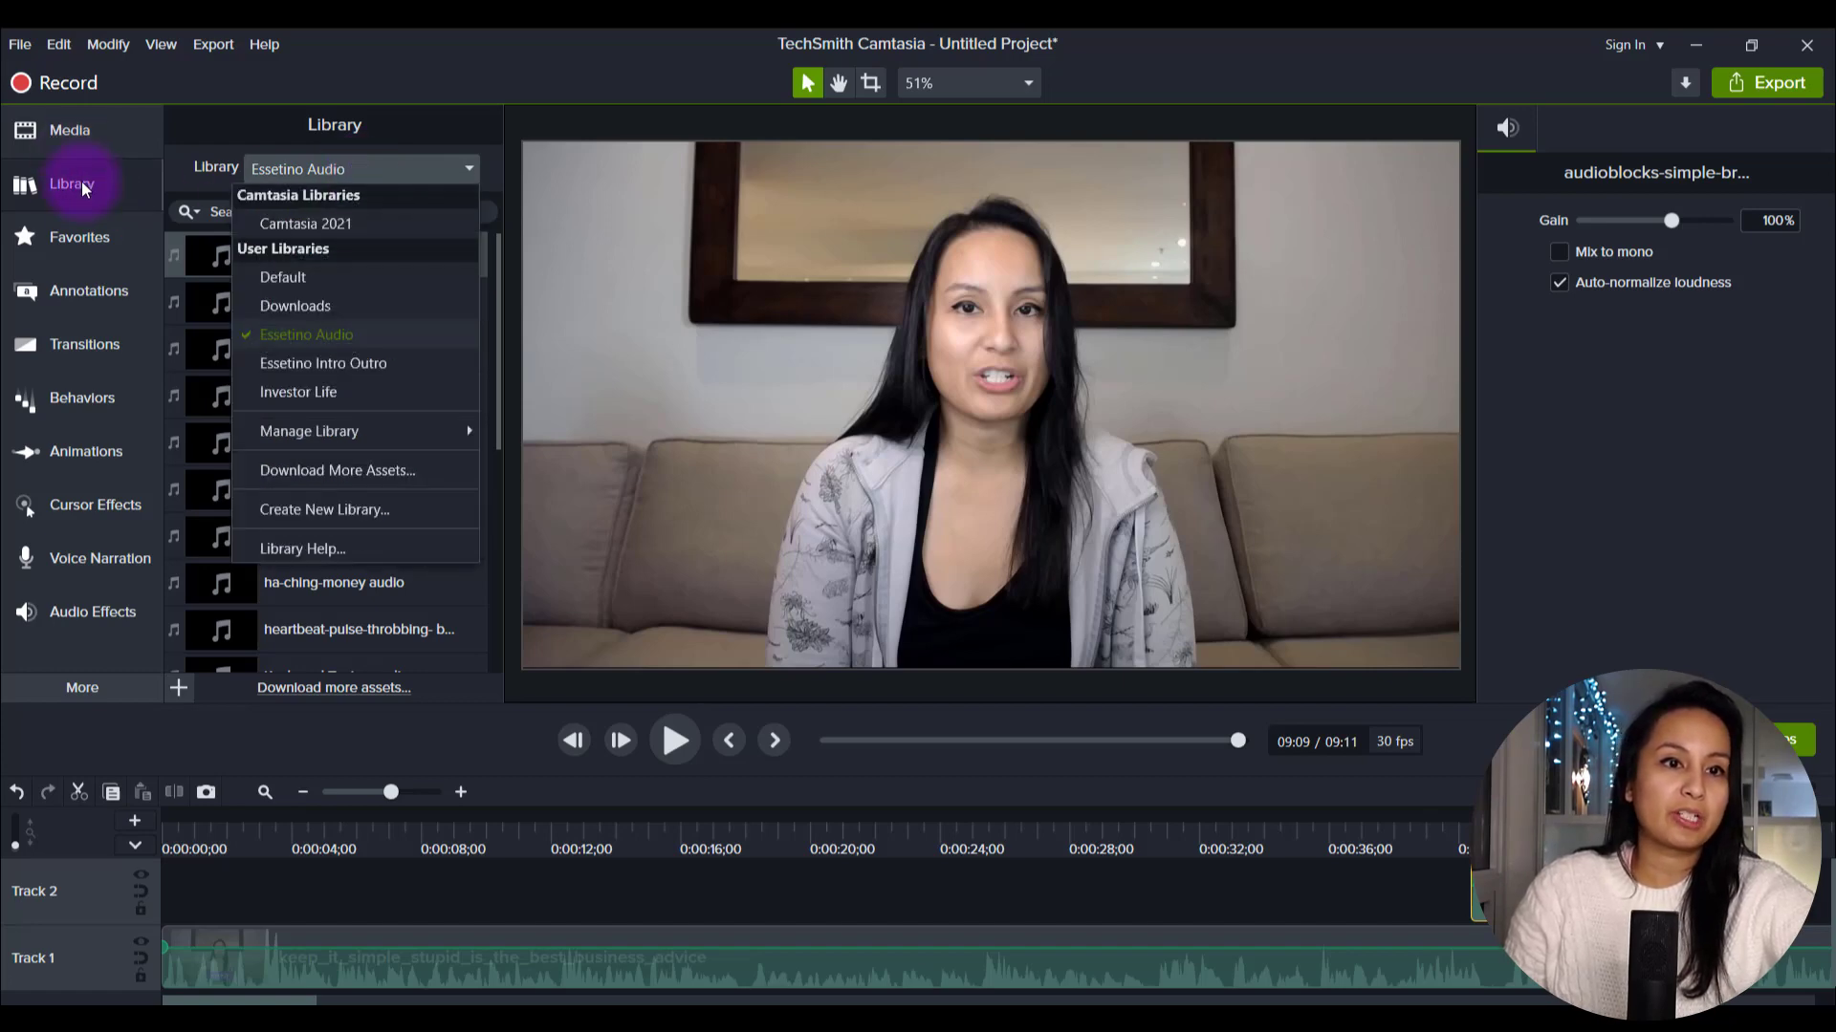
left_click(88, 188)
left_click(415, 169)
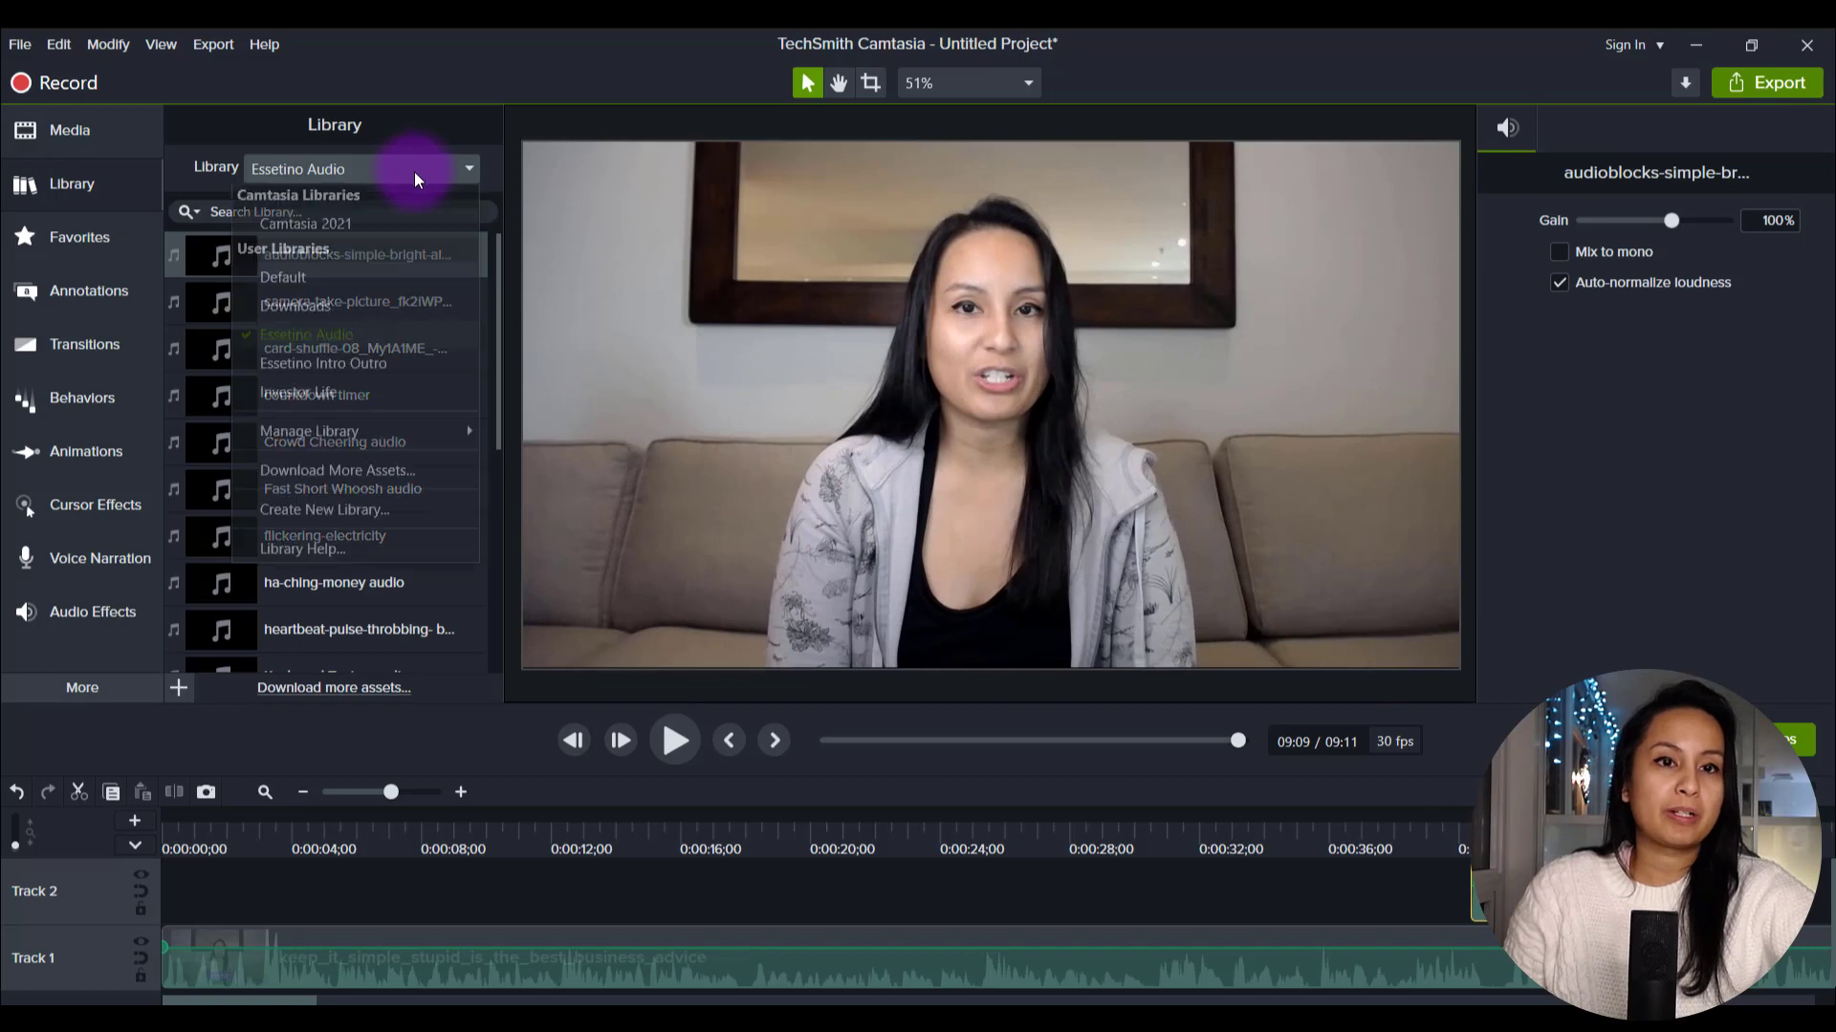
- Choose Create New Library…, showing an empty name field with Start from set to Blank
left_click(394, 505)
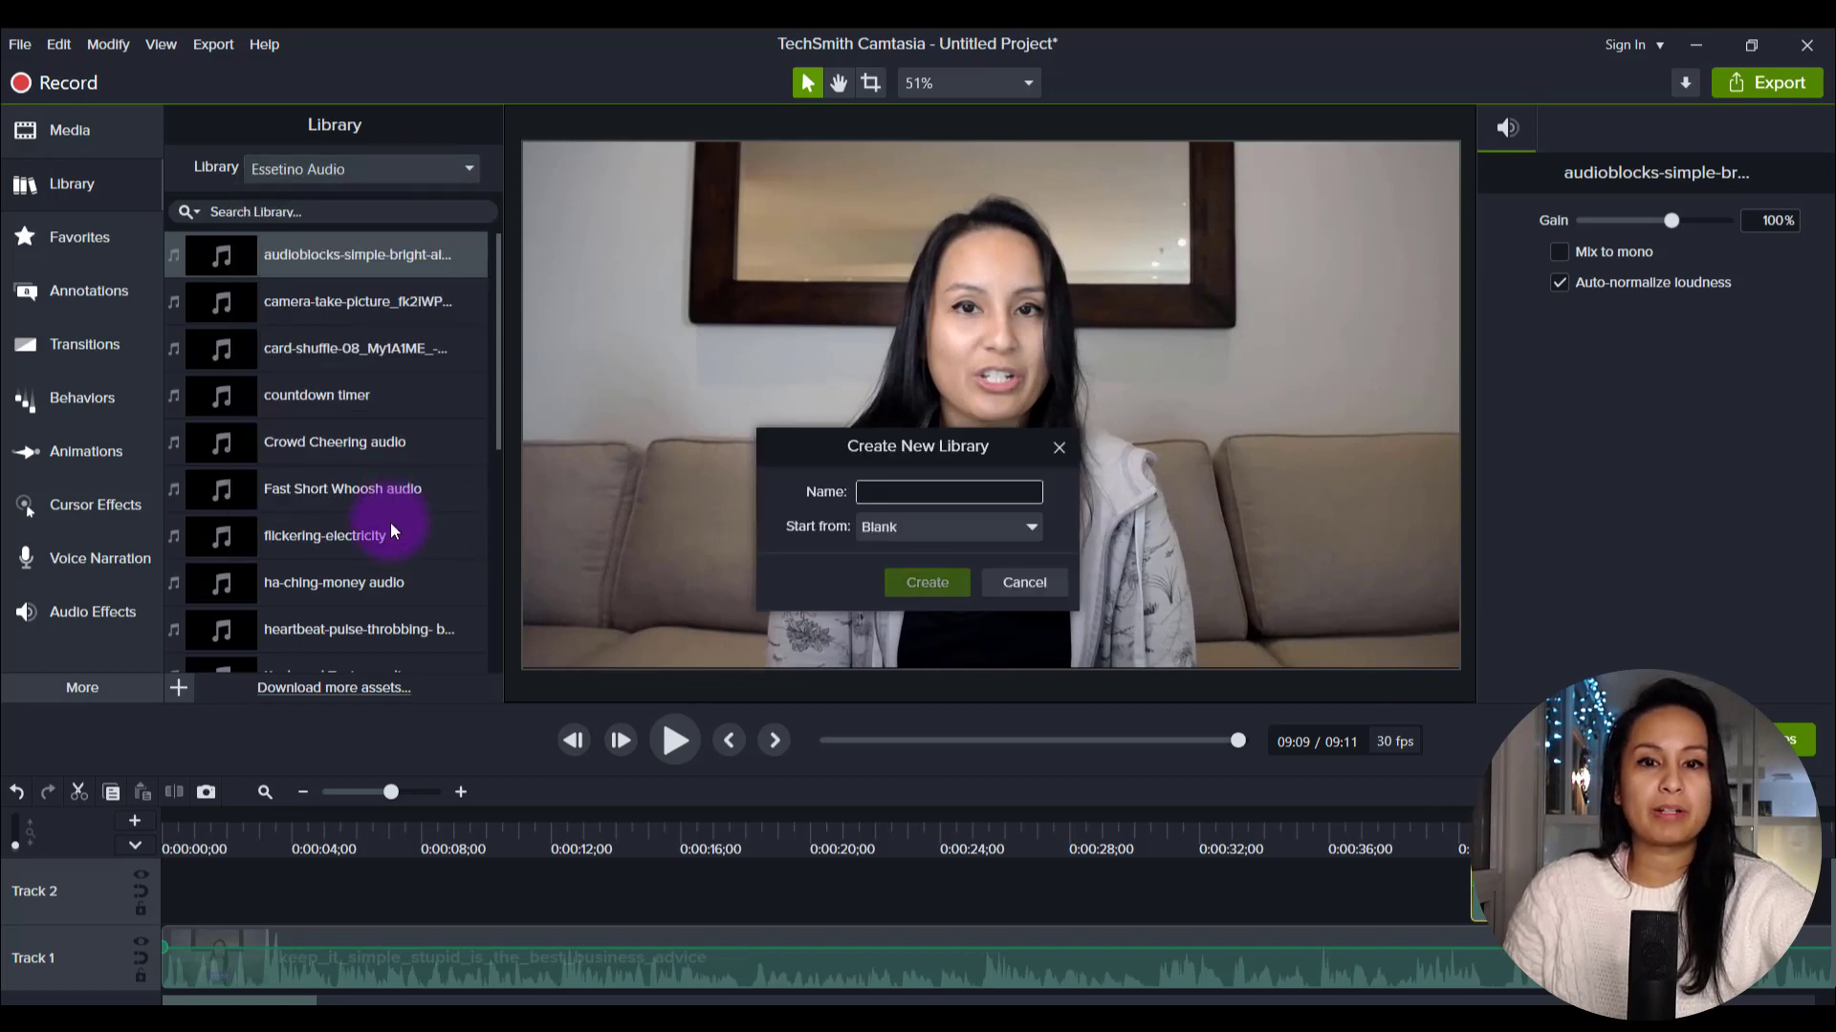